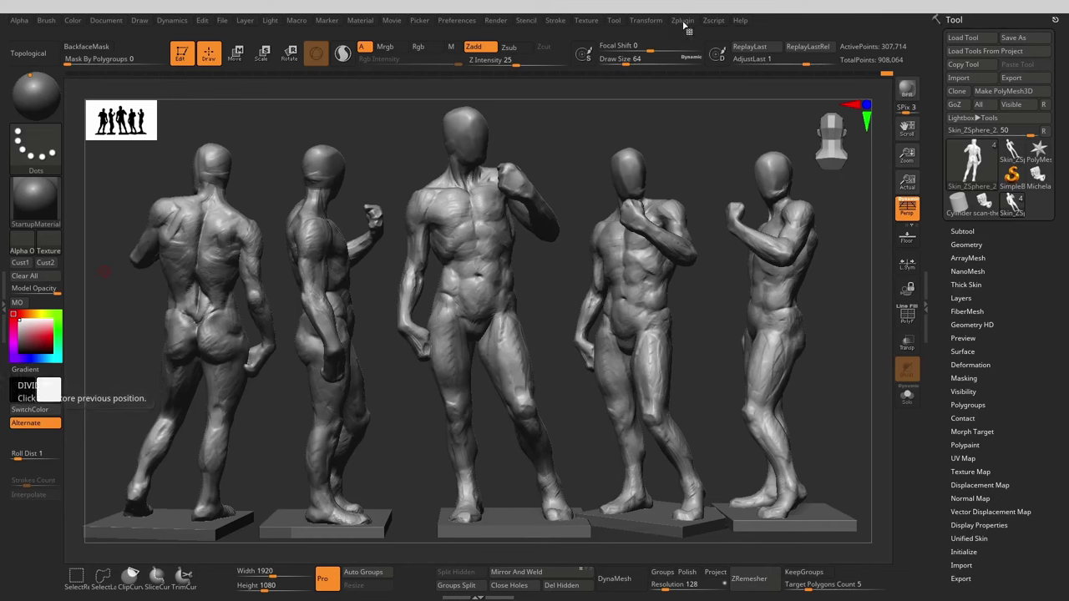
Step: Export the visible subtools as an FBX file with the FBX ExportImport plugin
click(681, 20)
click(675, 35)
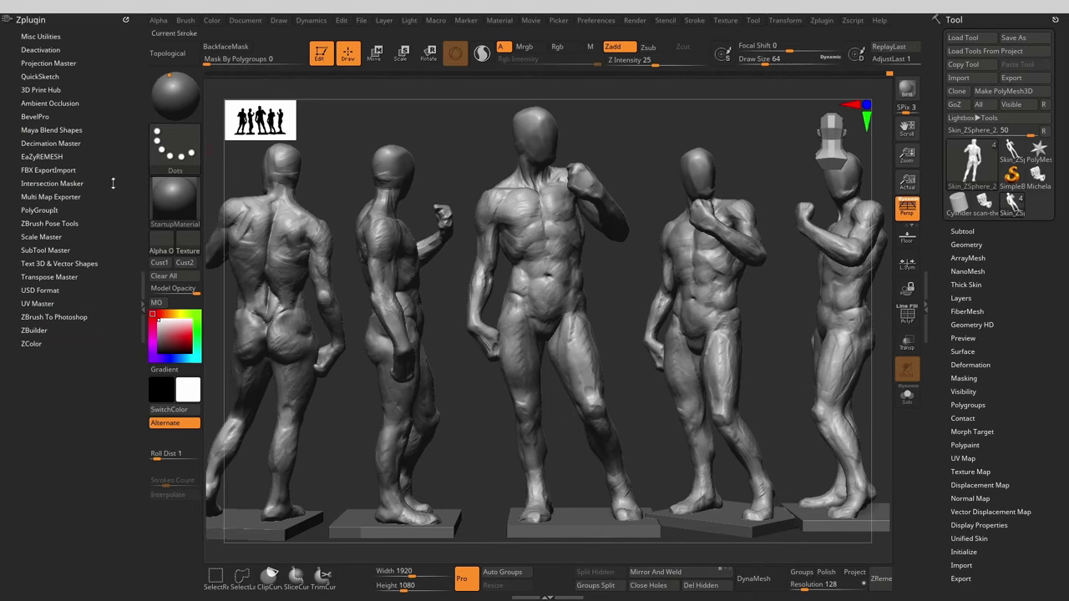
click(40, 170)
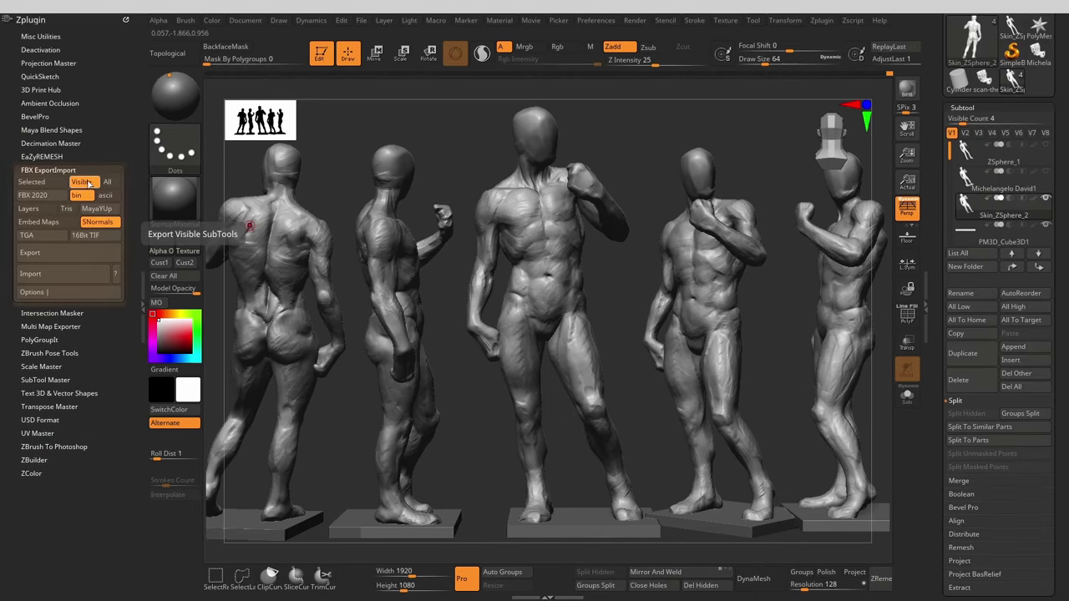
click(71, 247)
click(234, 532)
key(Return)
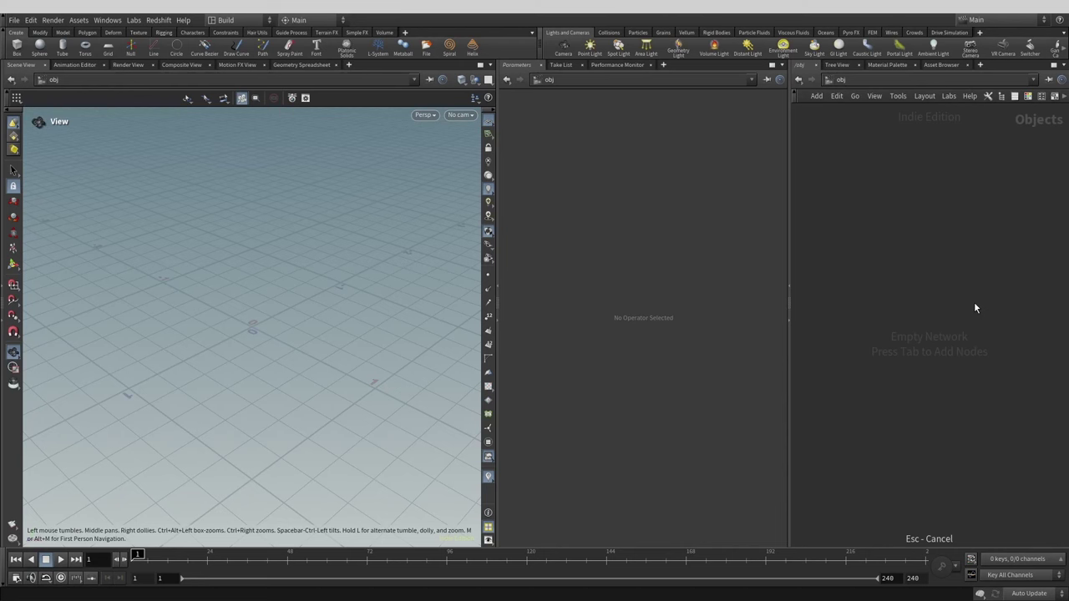
Step: Switch to Houdini, create a File geometry object named model and go inside it
key(Tab)
text(file)
key(Return)
click(898, 176)
click(928, 177)
double_click(897, 177)
Step: Load anatomySculpt_60mins_v77.fbx as the geometry file of the file node
click(751, 159)
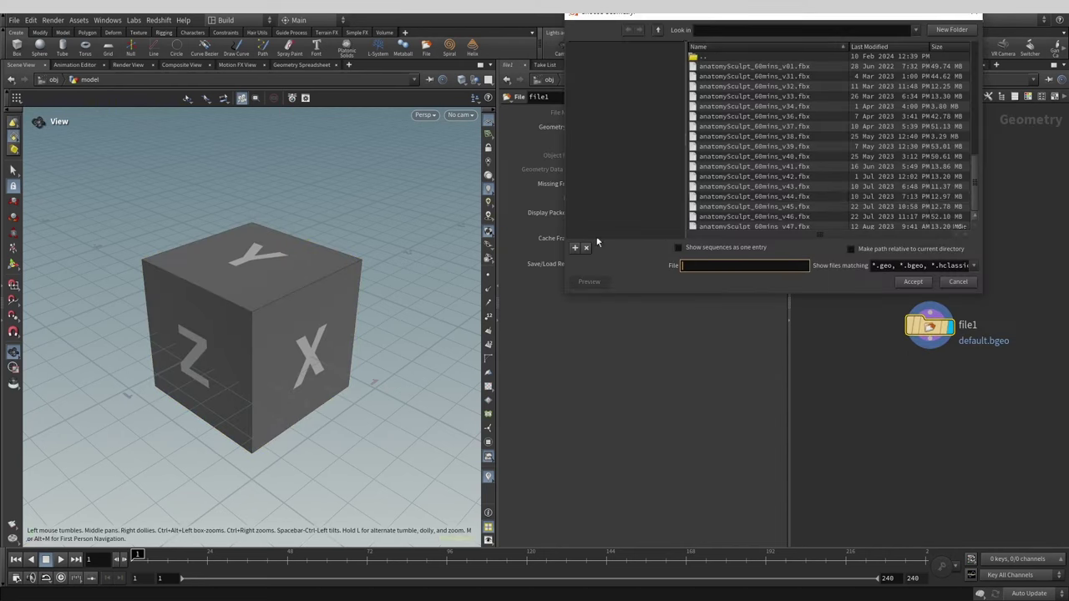
scroll(843, 203, down, 5)
double_click(843, 201)
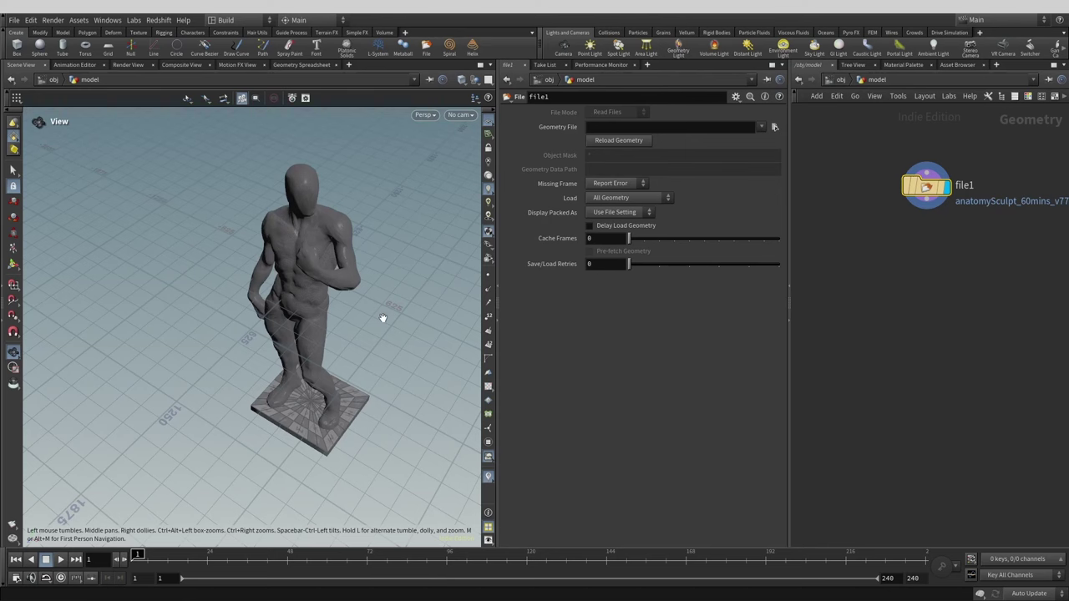
Step: Connect a Transform node below the file node and make it the displayed node
click(926, 199)
key(Tab)
text(tra)
key(Down)
key(Down)
key(Return)
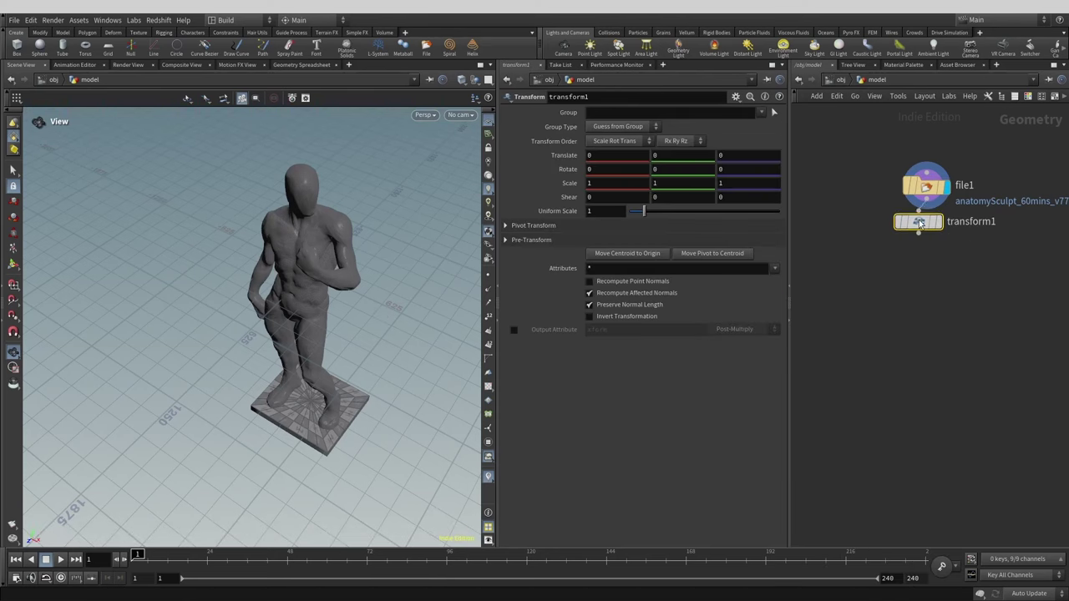
click(937, 234)
Step: Move the sculpture's centroid to the origin and set its uniform scale to .01
click(533, 225)
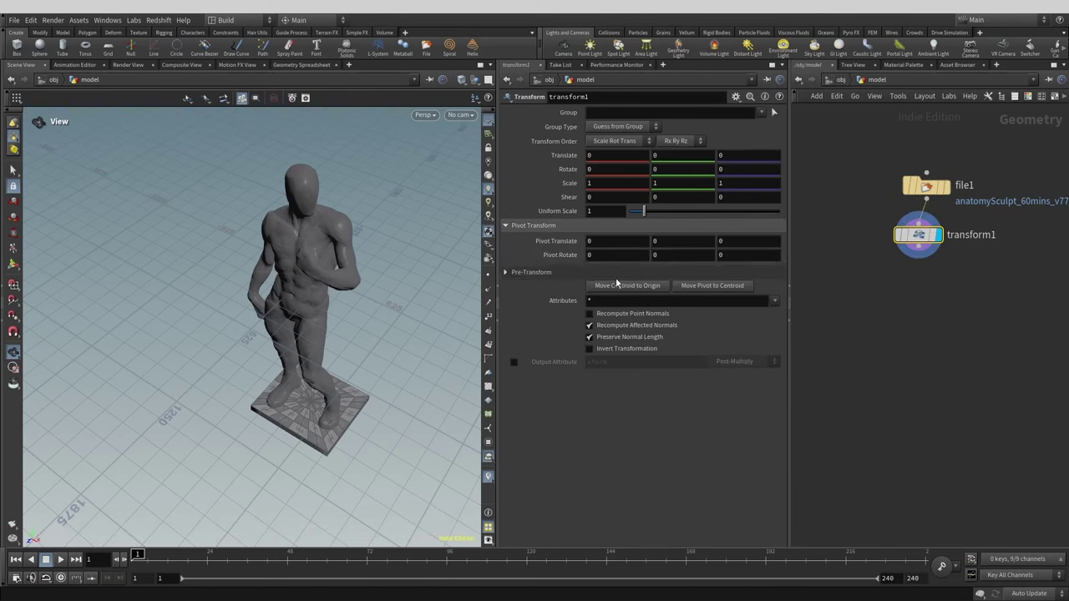
click(640, 285)
click(605, 210)
text(.01)
key(Return)
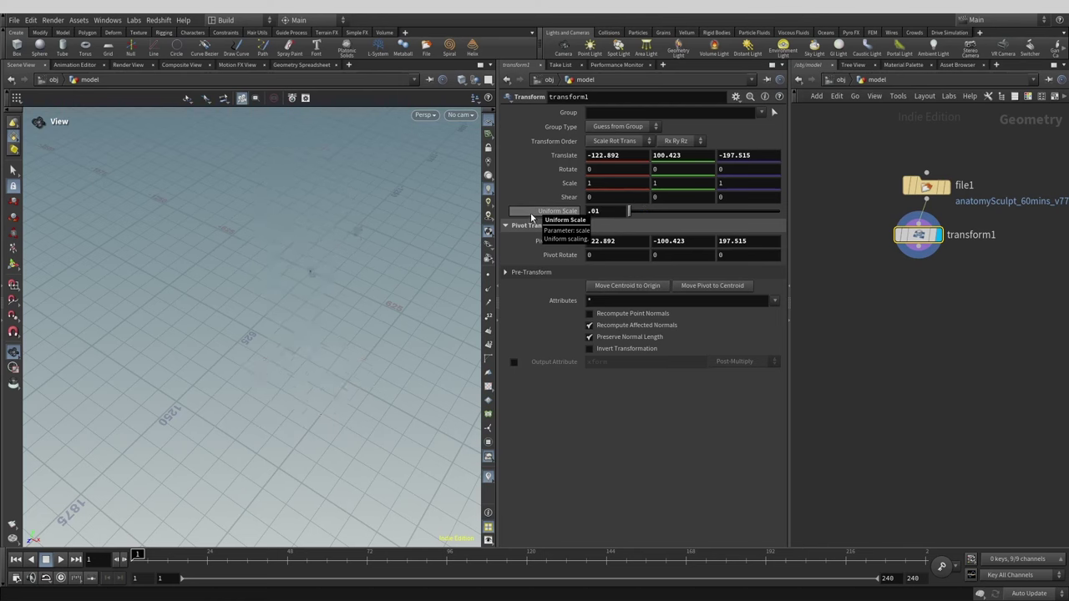
key(f)
Step: Add a Copy and Transform node after the Transform node with a total number of 5
click(919, 252)
click(913, 275)
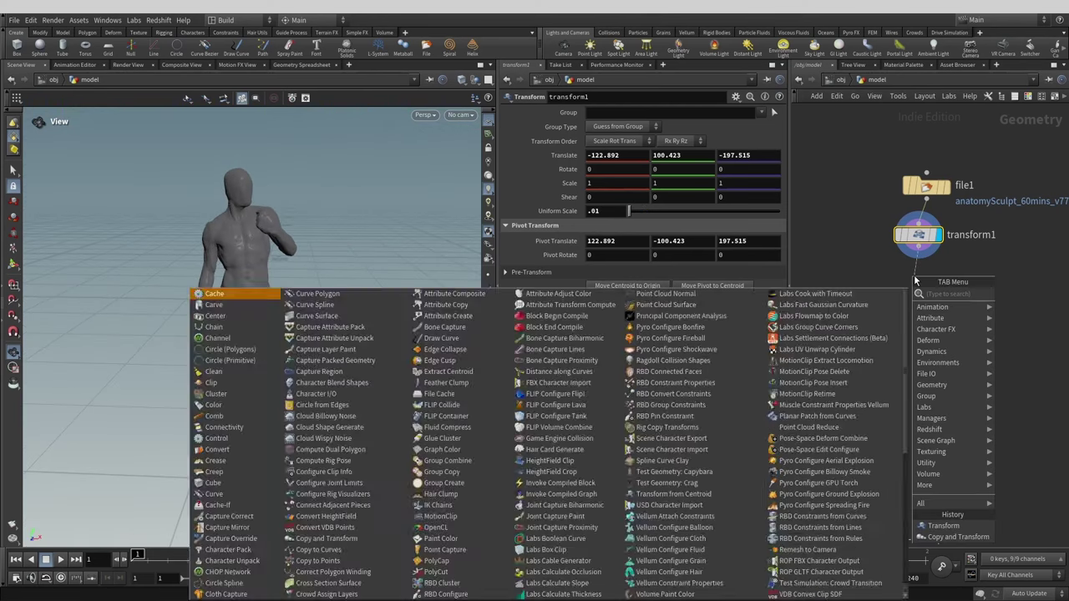
text(copy)
key(Return)
text(5)
key(Return)
Step: Space the sculpture copies 9.5 units apart along X
middle_drag(602, 181, 657, 164)
right_drag(393, 259, 351, 242)
click(607, 183)
text(.5)
key(Return)
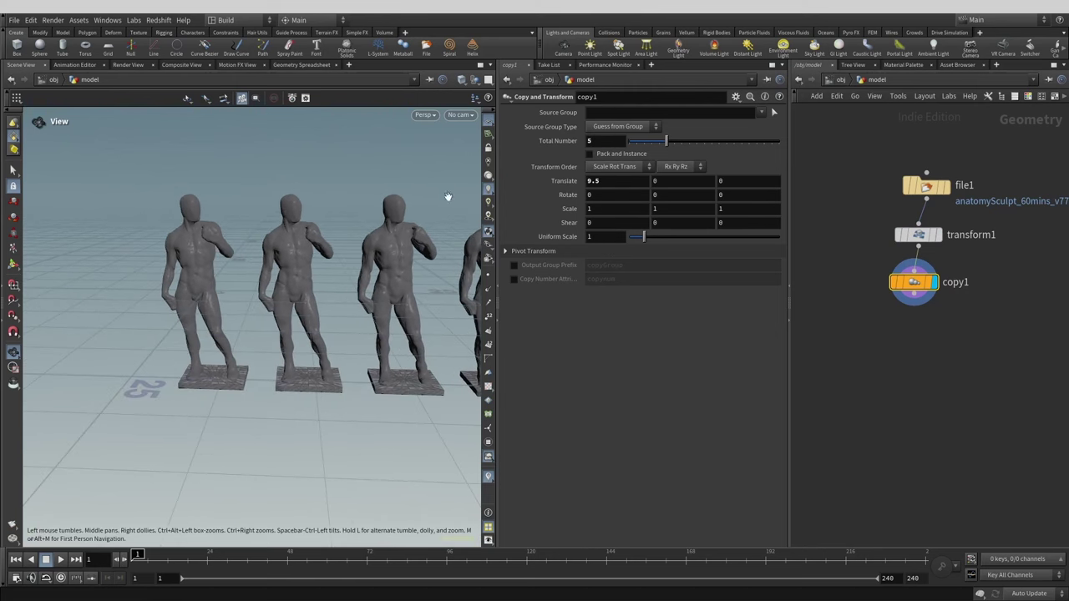
drag(317, 250, 284, 188)
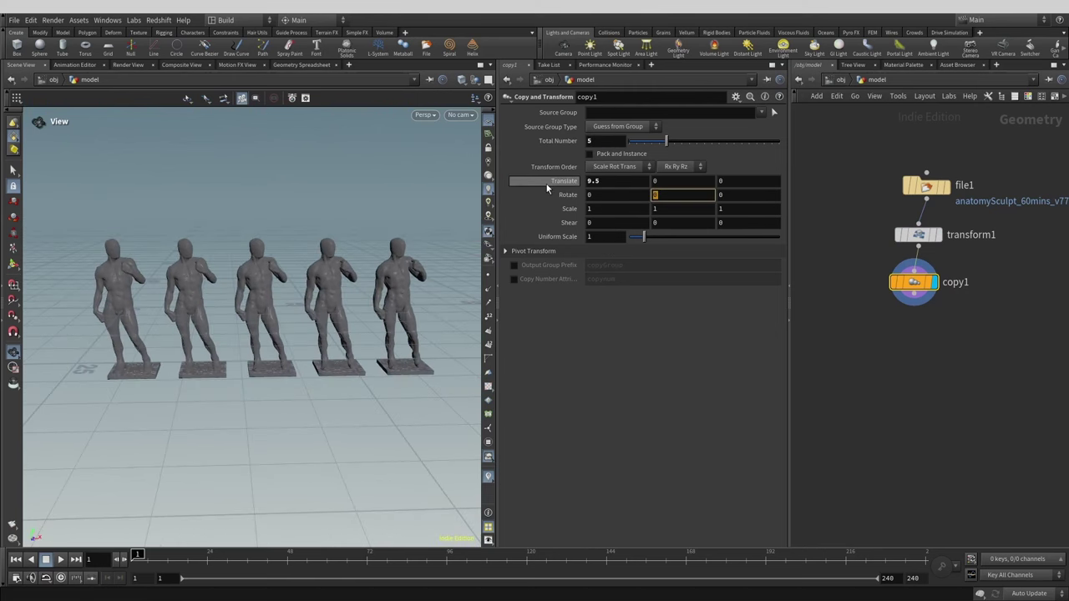
Step: Return to the object level, create a Grid object below the model object and go inside it
key(u)
key(Tab)
text(grid)
key(Return)
key(Return)
drag(907, 375, 898, 221)
double_click(898, 220)
Step: Set the grid's first size to 70, enlarge its second size and reduce rows and columns to the minimum
drag(605, 156, 562, 163)
text(20)
middle_drag(599, 155, 627, 157)
right_drag(334, 317, 284, 283)
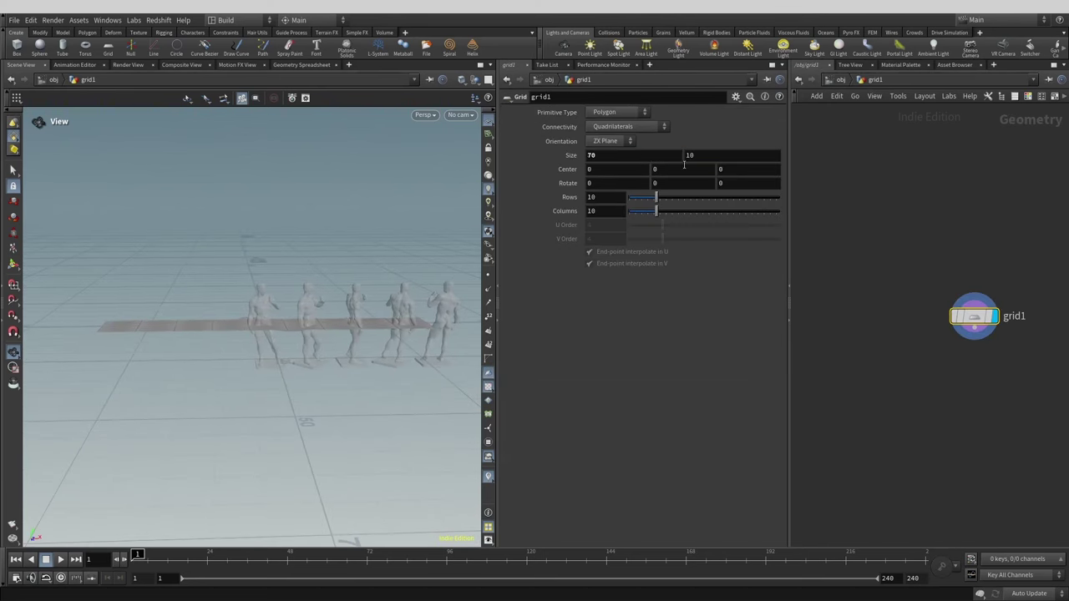
middle_drag(695, 157, 735, 157)
drag(655, 197, 631, 197)
drag(656, 211, 630, 212)
Step: Group the grid's back edge using an Edges group limited to an 8 × 8 × 8 bounding box centred at Z -23
drag(284, 334, 359, 359)
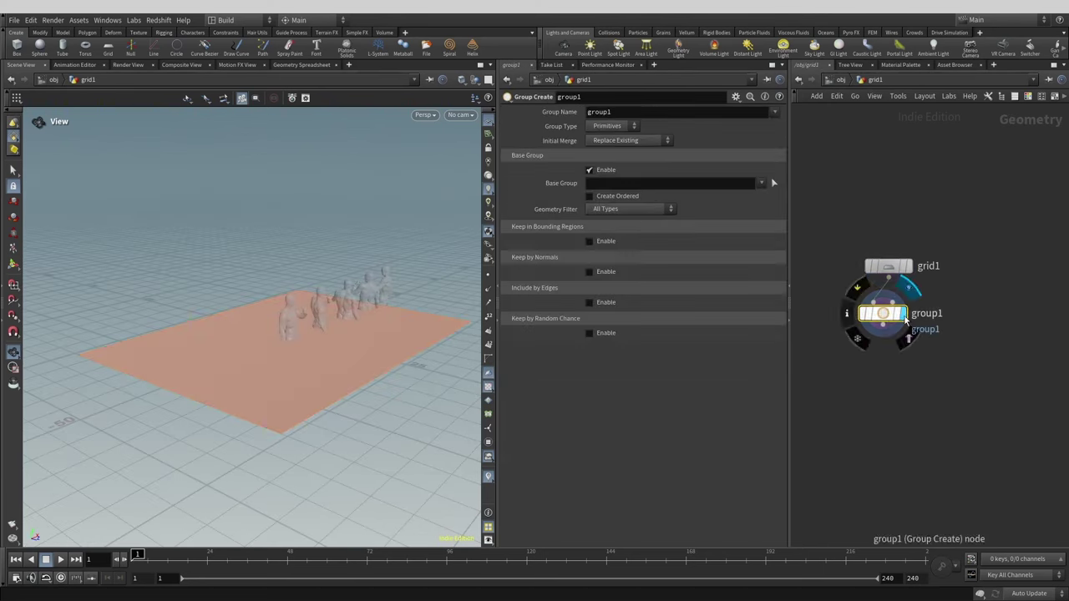
click(589, 200)
middle_drag(741, 225, 742, 217)
middle_drag(614, 213, 652, 215)
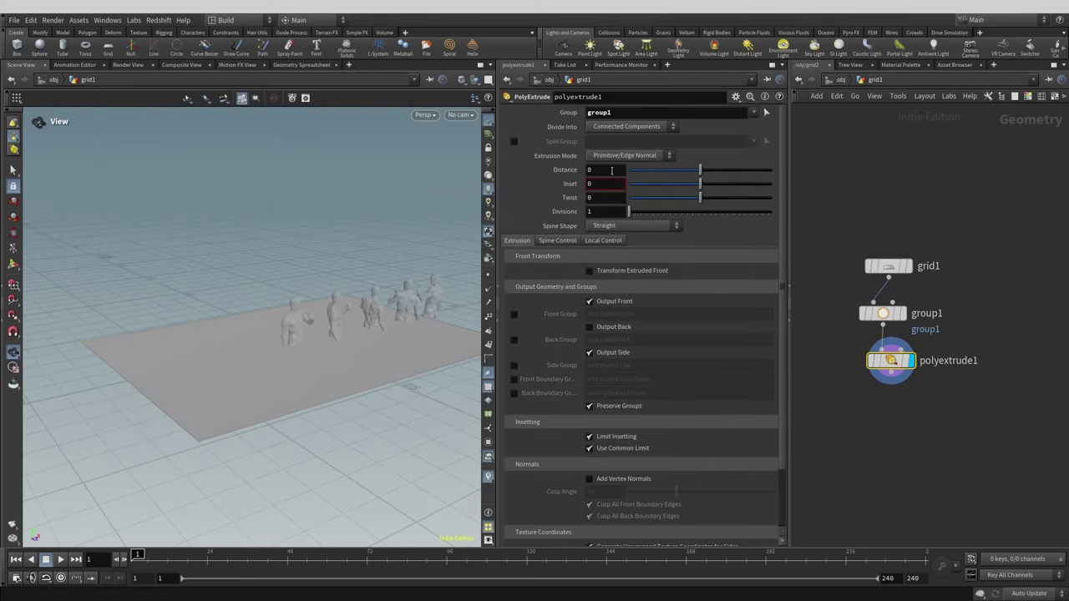
Step: Set the PolyExtrude distance of the grouped back edge to 20 and change its extrusion mode
drag(612, 171, 551, 172)
text(20)
click(630, 155)
click(618, 166)
drag(284, 351, 359, 325)
Step: Try extrusion distances of 150 and 100 for the backdrop wall
drag(608, 171, 536, 169)
text(150)
key(Return)
text(100)
drag(251, 243, 251, 209)
Step: Set the extrusion distance of the backdrop wall to 50
drag(610, 171, 543, 176)
text(50)
drag(276, 276, 318, 275)
Step: Duplicate the edge group node below the PolyExtrude, name its group group2 and display it
key(Tab)
alt+drag(910, 421, 891, 422)
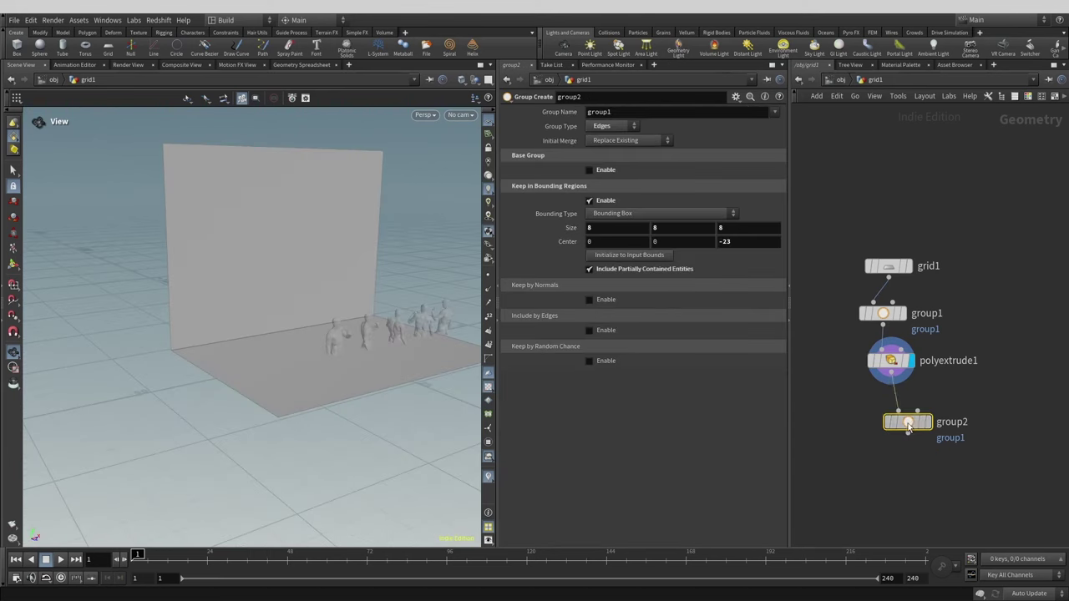
click(644, 111)
text(2)
scroll(908, 468, up, 4)
click(912, 312)
Step: Bevel the corner between floor and wall with a PolyBevel of distance 15 and 13 divisions, then return to the object level
key(Tab)
click(880, 388)
click(912, 391)
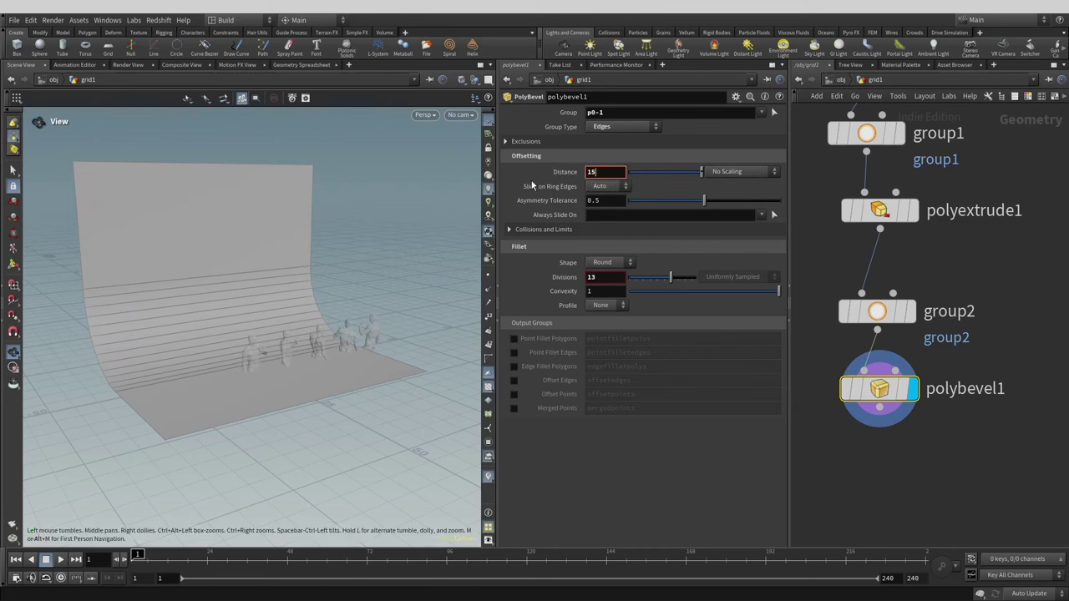
key(h)
key(u)
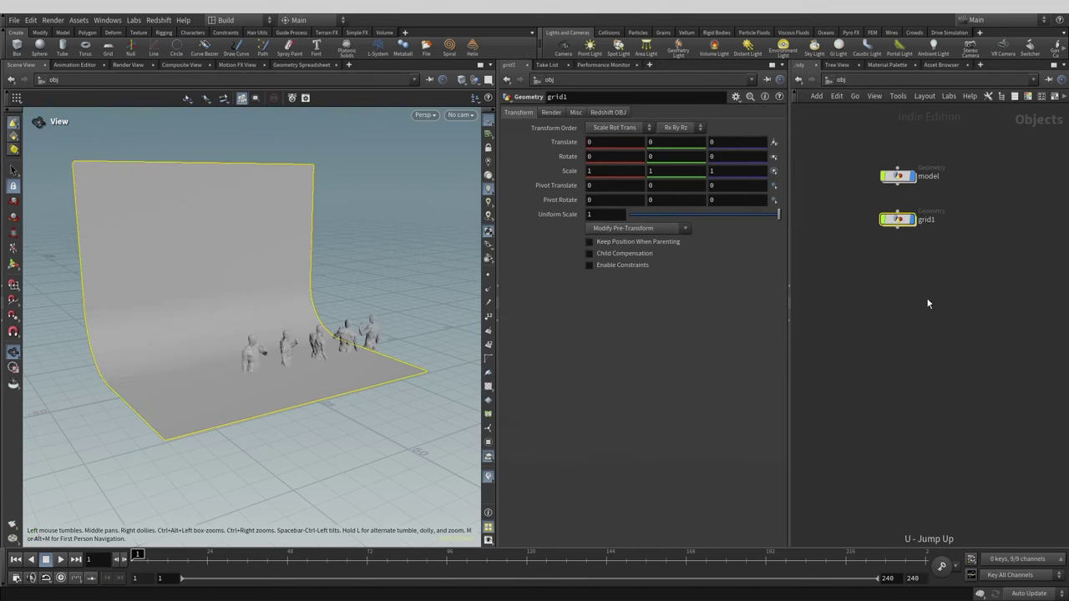
Step: Rename the grid object as Infinity
click(927, 221)
text(infcyc)
key(Return)
Step: Go inside the model object, tidy its node layout and add a displayed Transform node after the copy node
double_click(899, 177)
drag(271, 322, 288, 338)
middle_drag(288, 338, 303, 382)
key(l)
right_click(899, 298)
click(898, 339)
click(918, 339)
Step: Raise the row of sculptures by setting the last Transform node's Translate Y to 8.65
middle_drag(656, 154, 698, 139)
drag(678, 156, 601, 157)
text(8.)
text(65)
Step: Link the last Transform node's Translate X to the copy node's translation multiplied by -2, centring the row
right_click(609, 157)
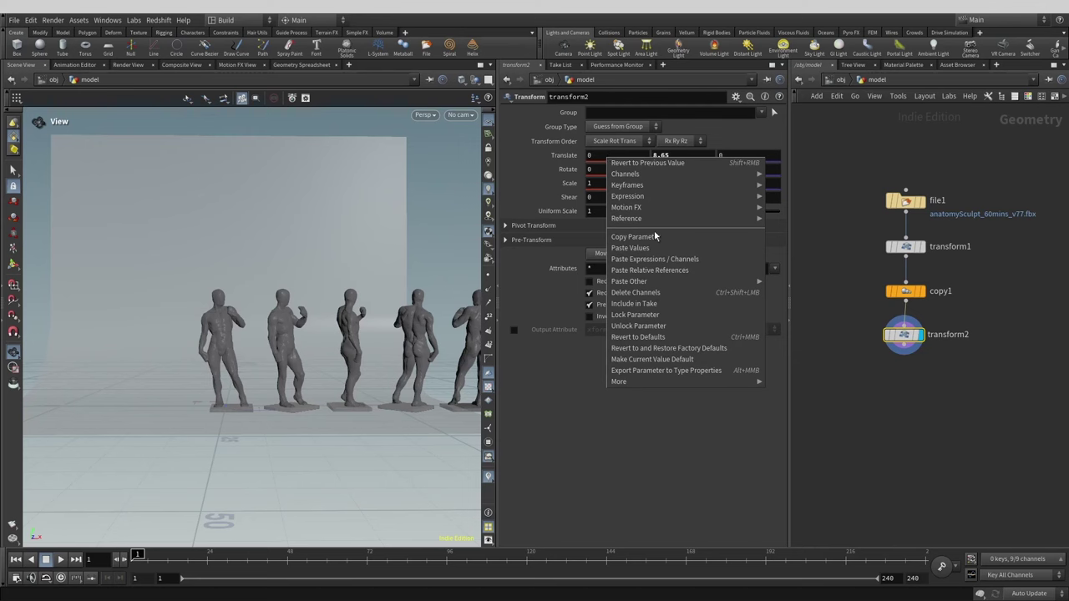
click(658, 270)
click(588, 157)
text(-2*ch("../copy1/)
key(Return)
middle_drag(251, 272, 326, 293)
drag(326, 293, 334, 288)
middle_drag(334, 288, 312, 287)
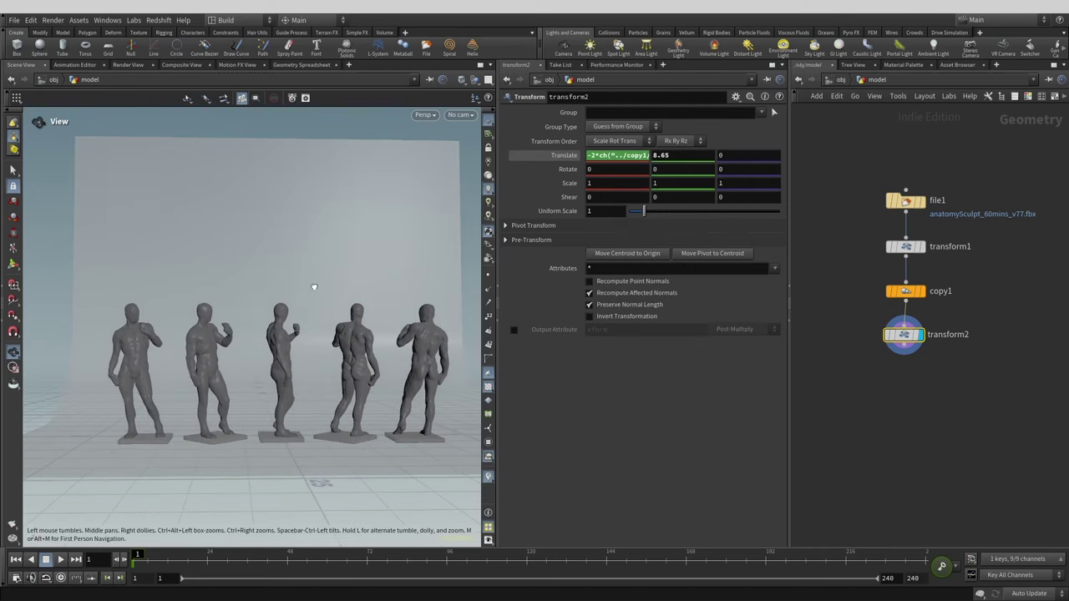
Step: Offset the Y rotation of the sculptures so the middle figure faces forward
click(905, 247)
click(905, 291)
right_click(668, 191)
click(718, 286)
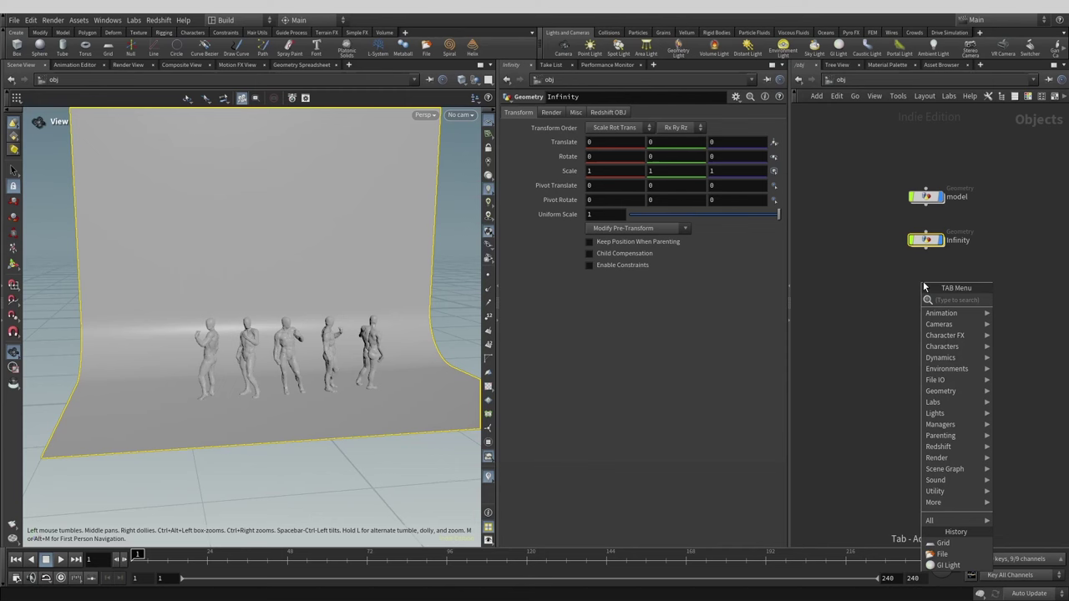
Step: Add a camera object beside the model and Infinity objects
text(cam)
key(Return)
click(835, 196)
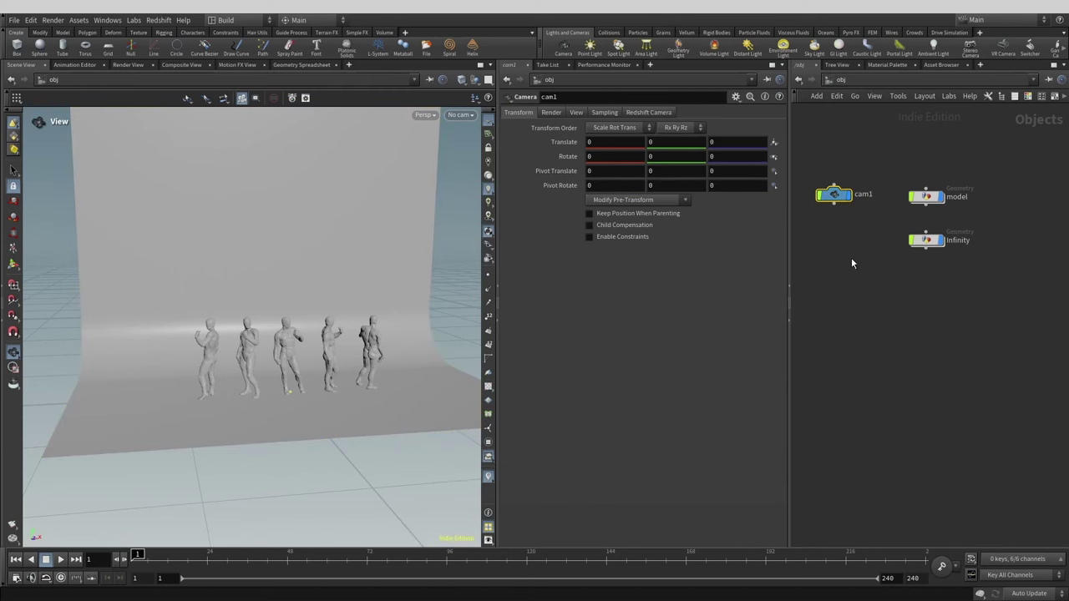
middle_drag(846, 253, 861, 259)
Step: Look through cam1 and frame the row of sculptures in its view
click(461, 115)
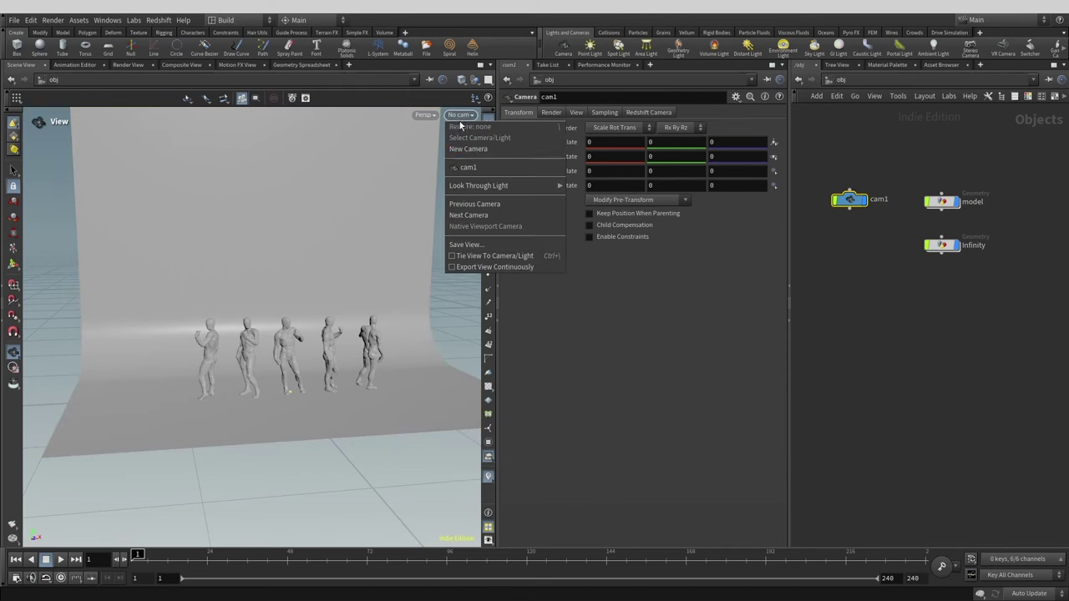
click(476, 167)
key(f)
scroll(286, 349, up, 10)
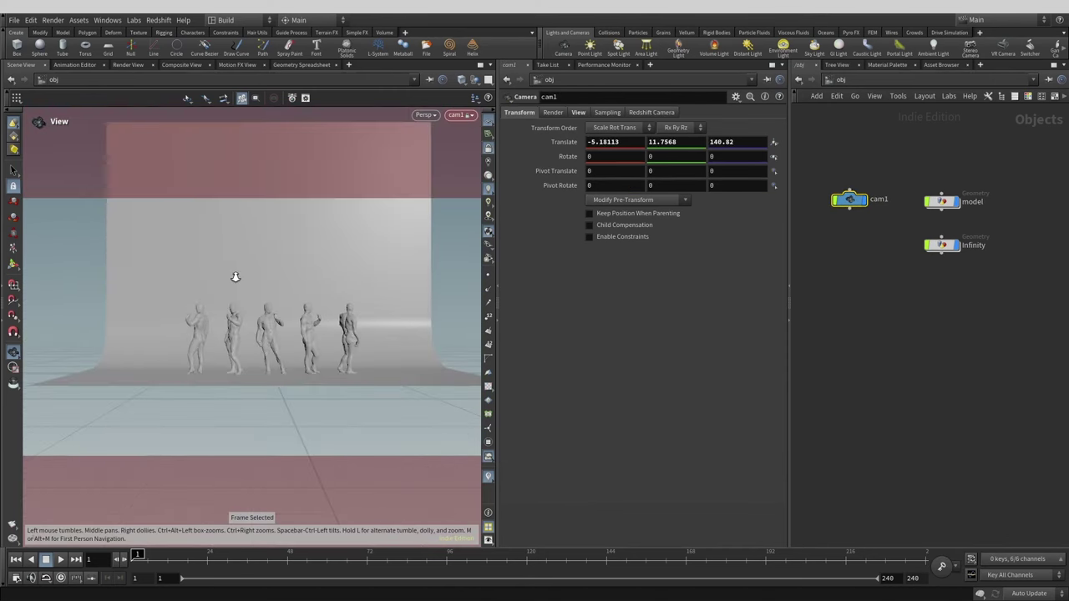
Step: Set the camera's focal length to 100
click(588, 113)
double_click(602, 198)
text(100)
key(Return)
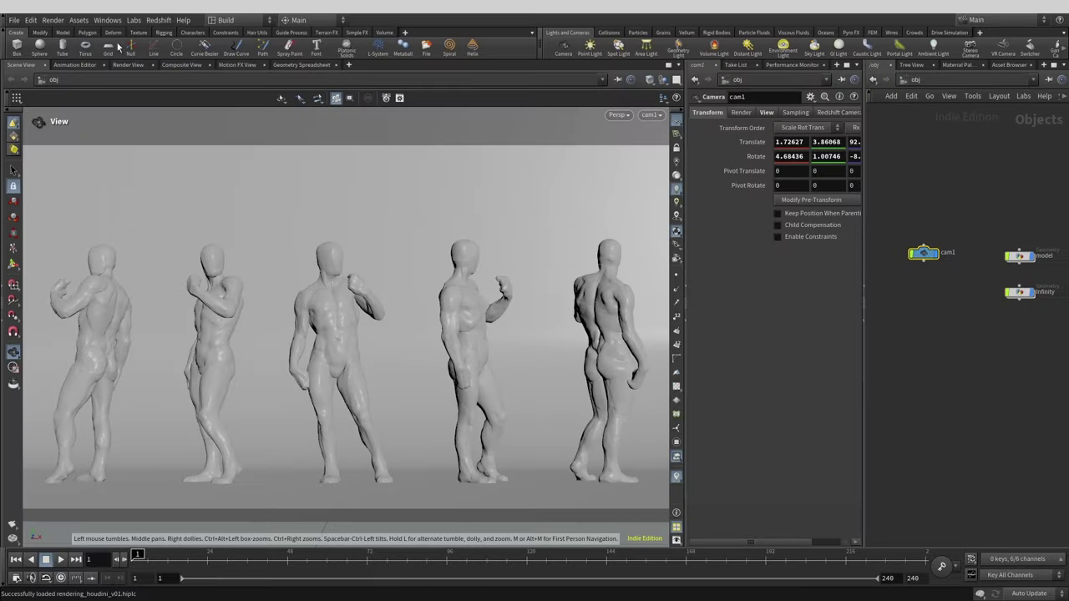
Step: Open the Redshift Render View and move its window clear of the node network
click(158, 20)
click(193, 67)
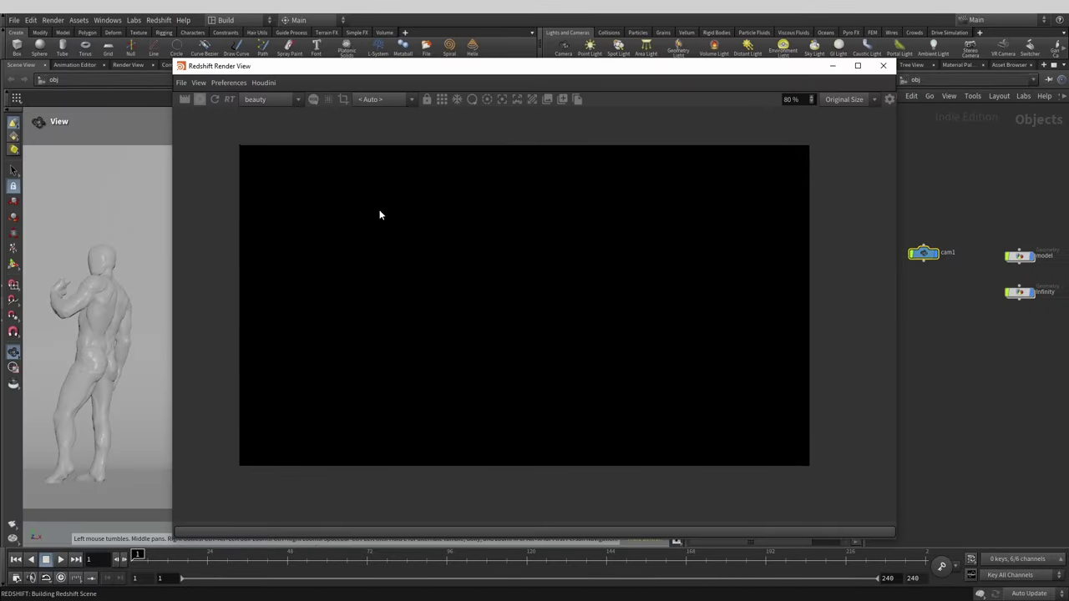
drag(382, 67, 268, 49)
Step: Add a Redshift dome light (RSLightDome) to the scene below the camera
key(Tab)
mouse_move(971, 496)
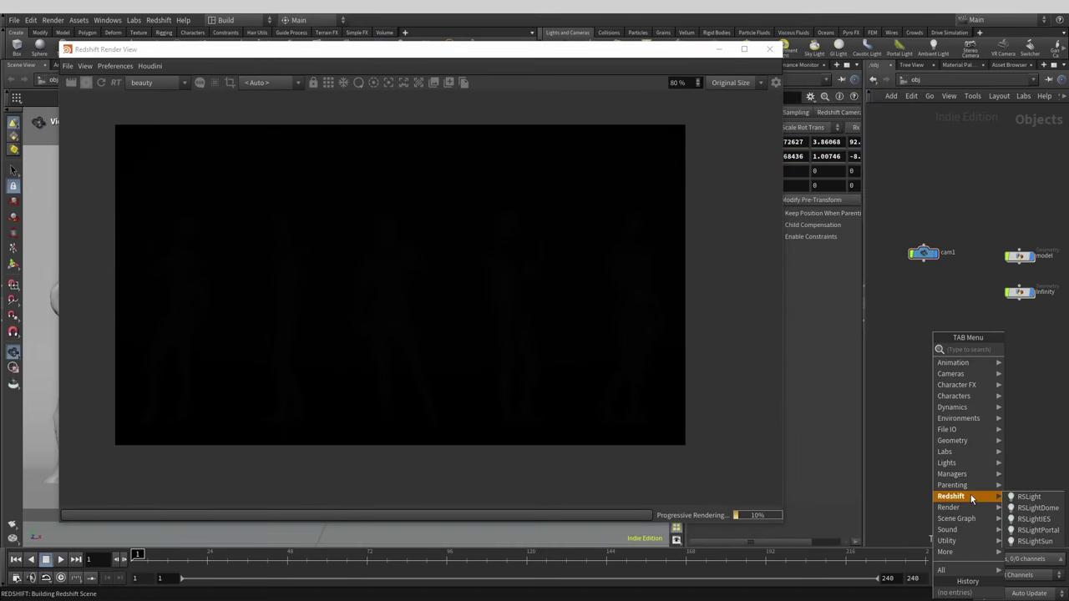
click(1038, 509)
click(925, 351)
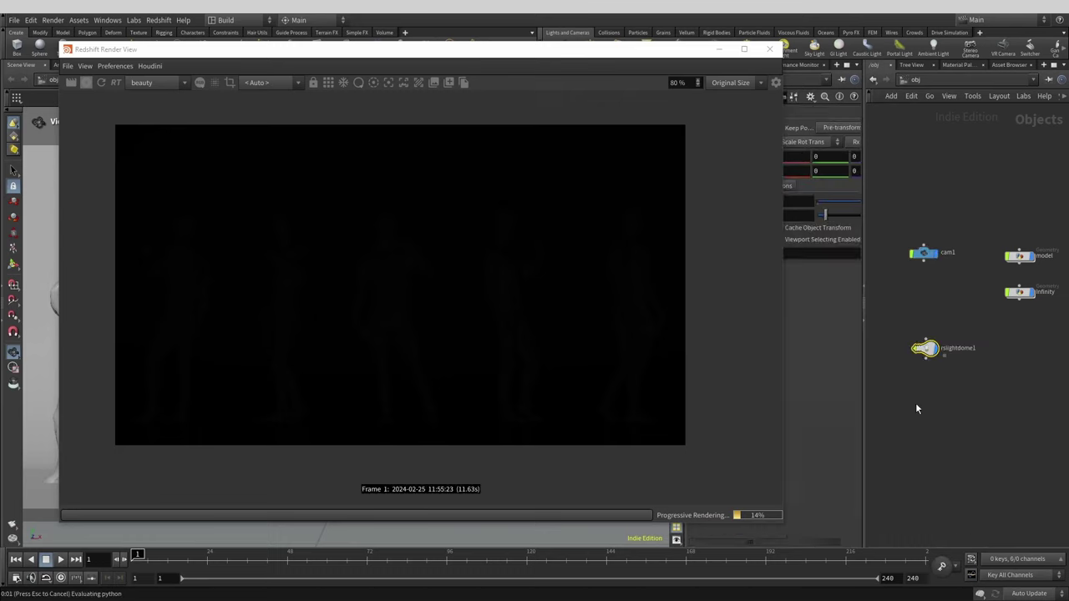
Step: Make the dome light's settings accessible and assign an HDR image as its texture
drag(549, 54, 464, 62)
click(737, 112)
drag(598, 63, 564, 121)
drag(685, 112, 569, 112)
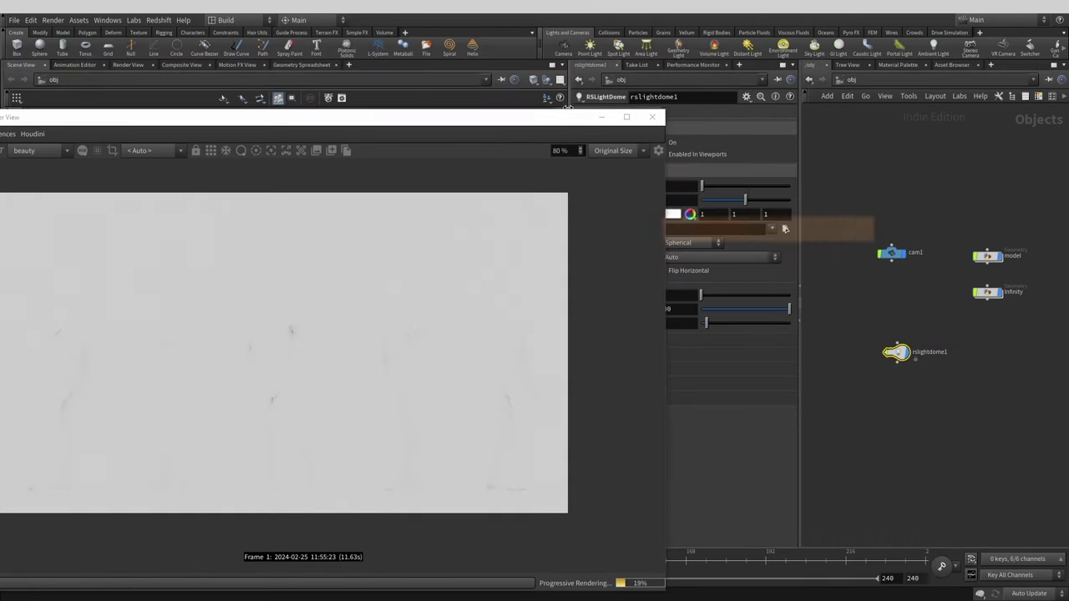
click(785, 229)
scroll(794, 246, down, 5)
double_click(808, 277)
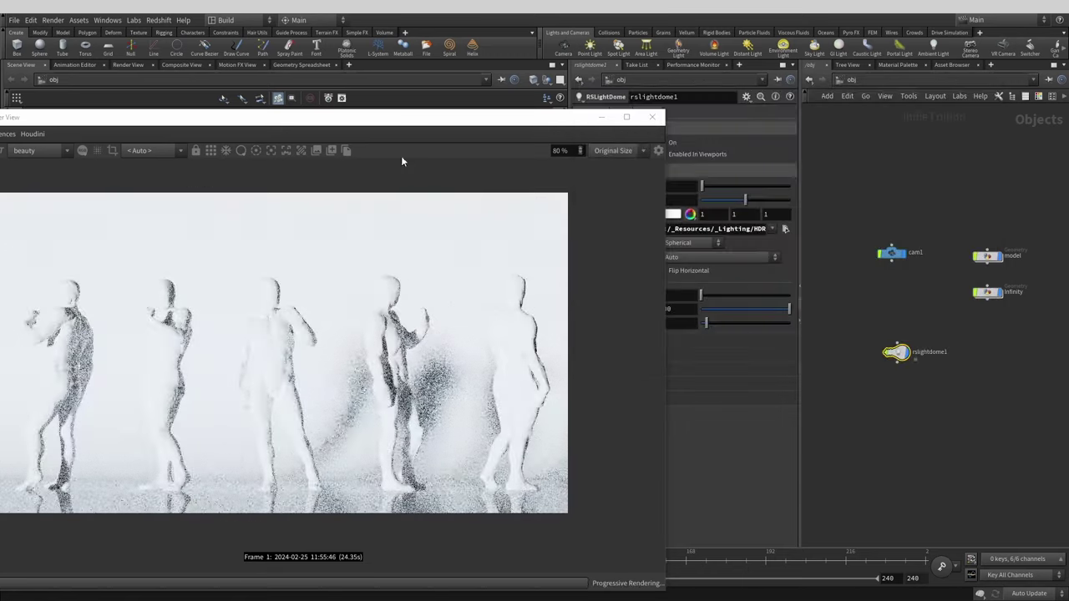
Step: Set the dome light's texture type to Hemispherical and its exposure to -1.4
drag(420, 124, 406, 99)
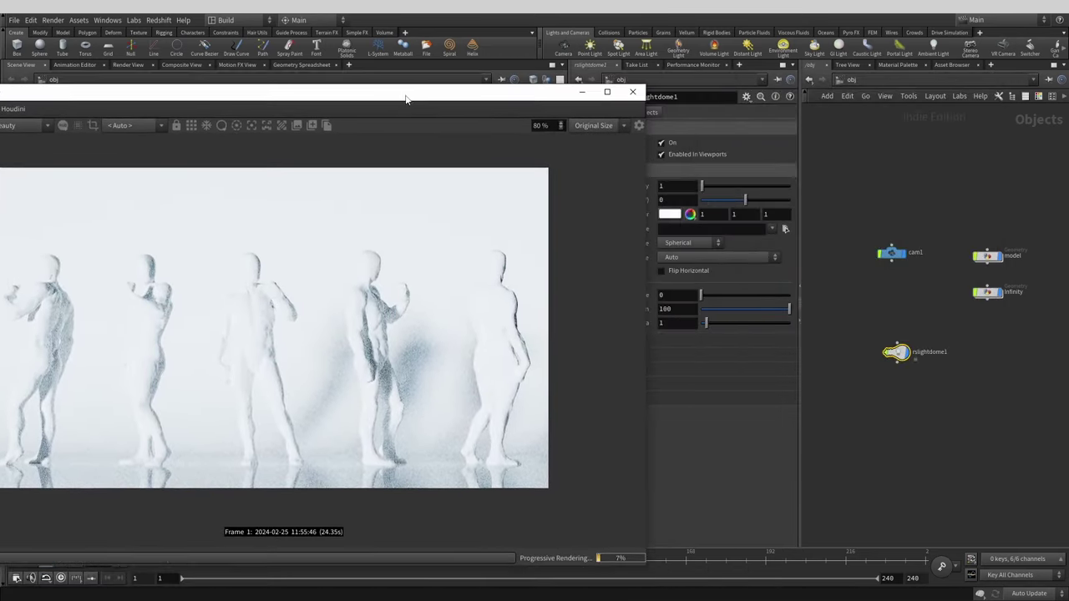
click(705, 244)
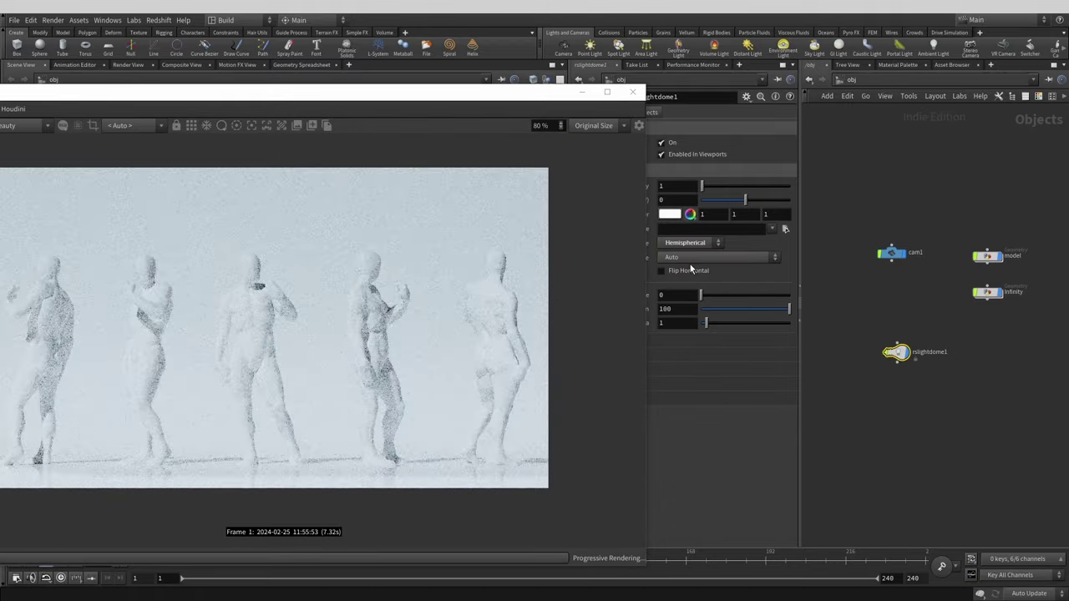
drag(745, 200, 738, 203)
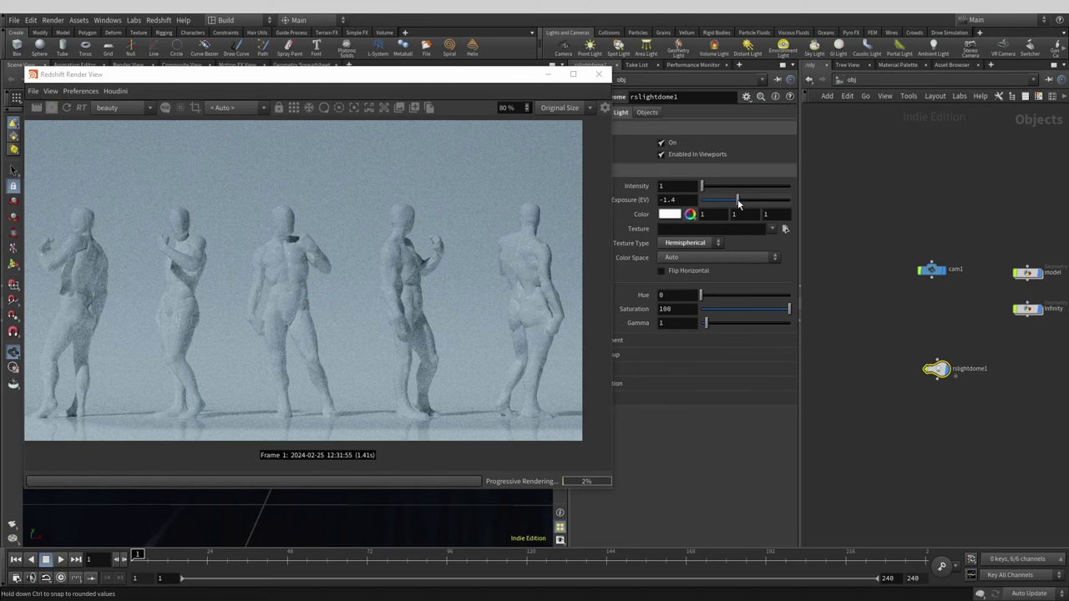
Step: Create a SHOP Network at the object level and go inside it
key(Tab)
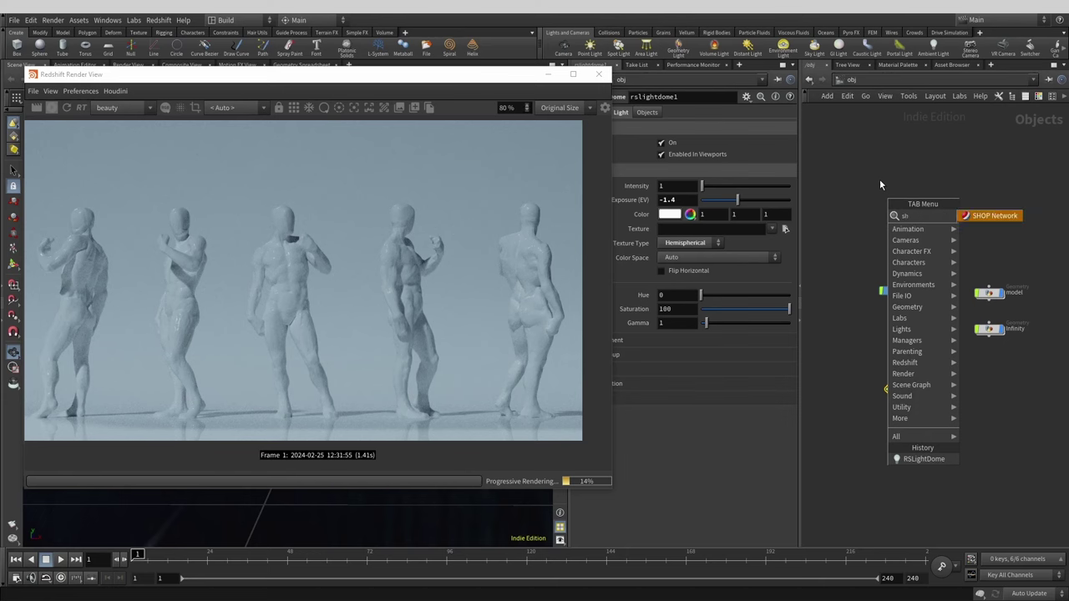
text(shop)
key(Return)
click(899, 216)
double_click(899, 217)
Step: Add a Redshift Network to the SHOP network and name it M_model
key(Tab)
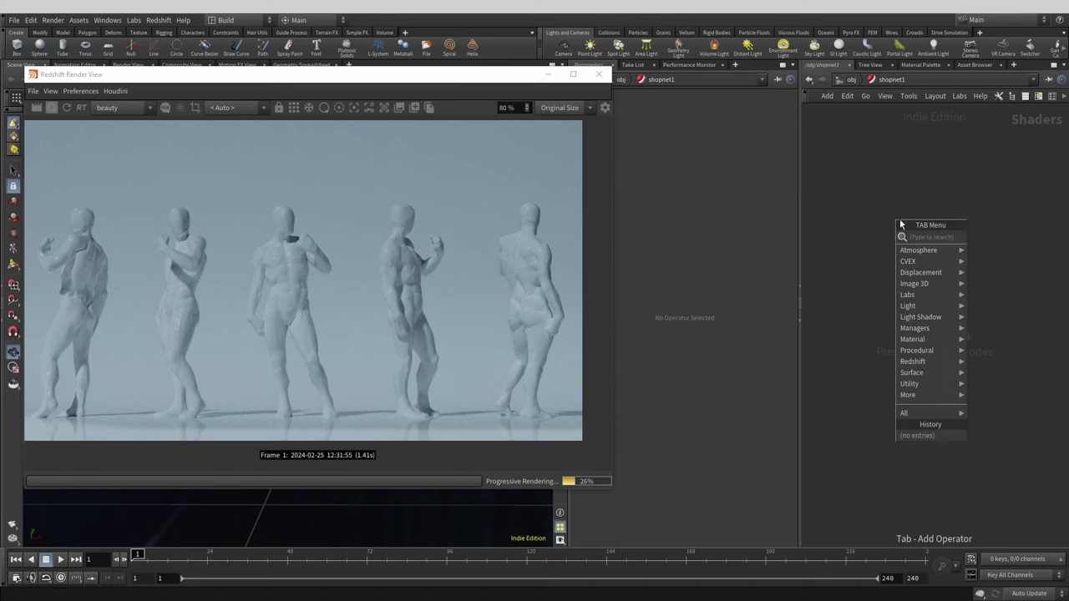
mouse_move(931, 364)
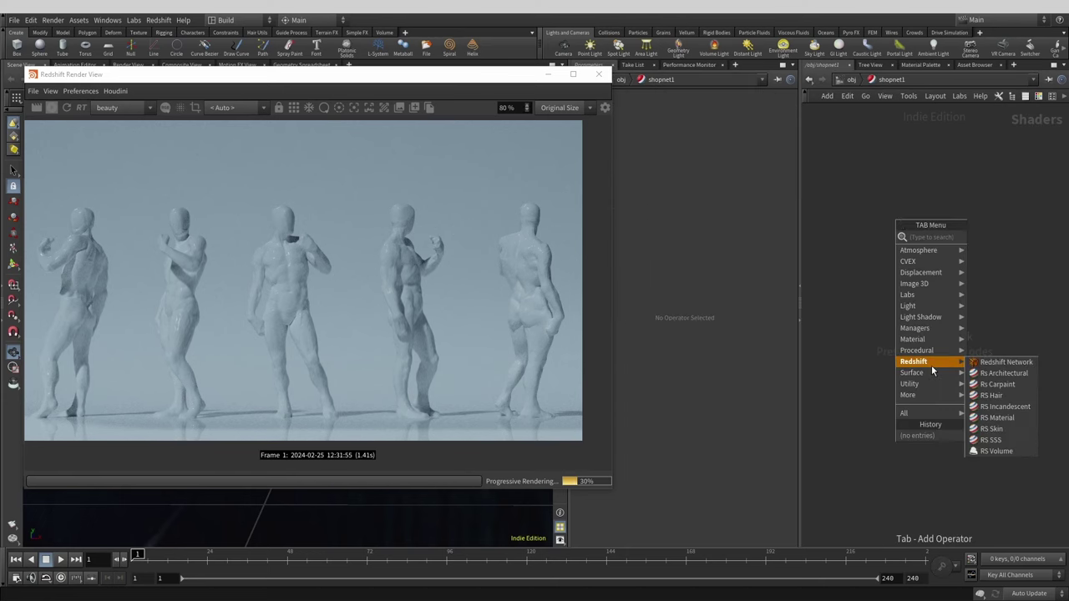
click(1025, 363)
click(933, 225)
double_click(966, 224)
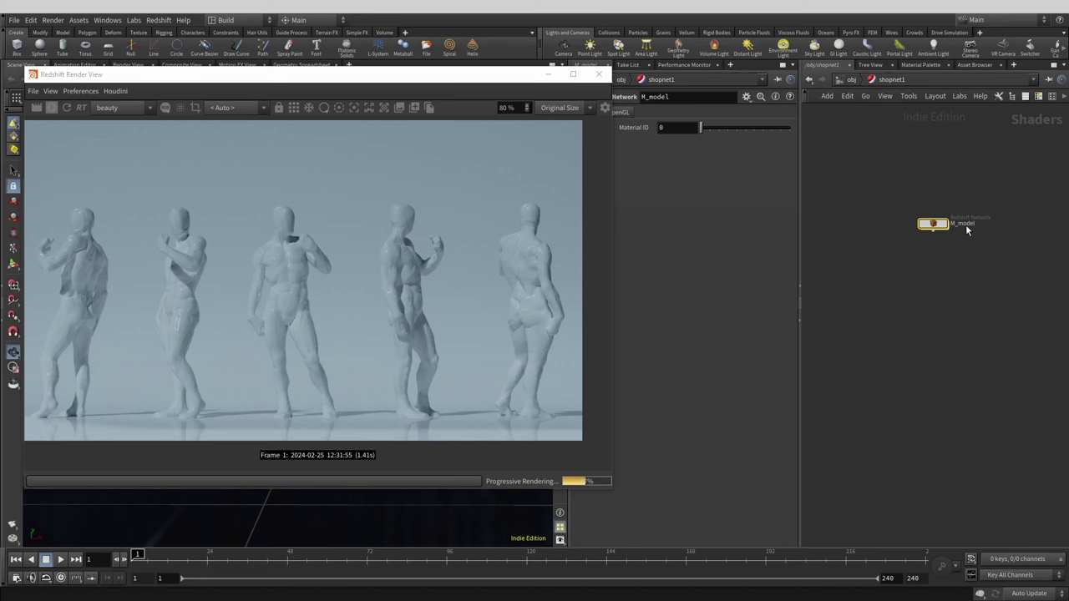
Step: Add a second Redshift Network below M_model and name it M_BG
key(Tab)
mouse_move(969, 393)
click(889, 393)
double_click(975, 252)
text(M_BG)
key(Return)
drag(943, 253, 937, 257)
Step: Inside M_model, add an RS Standard Material and connect its output color to the Surface input of redshift_material1
double_click(932, 224)
key(Tab)
key(Tab)
mouse_move(918, 351)
click(826, 347)
click(839, 221)
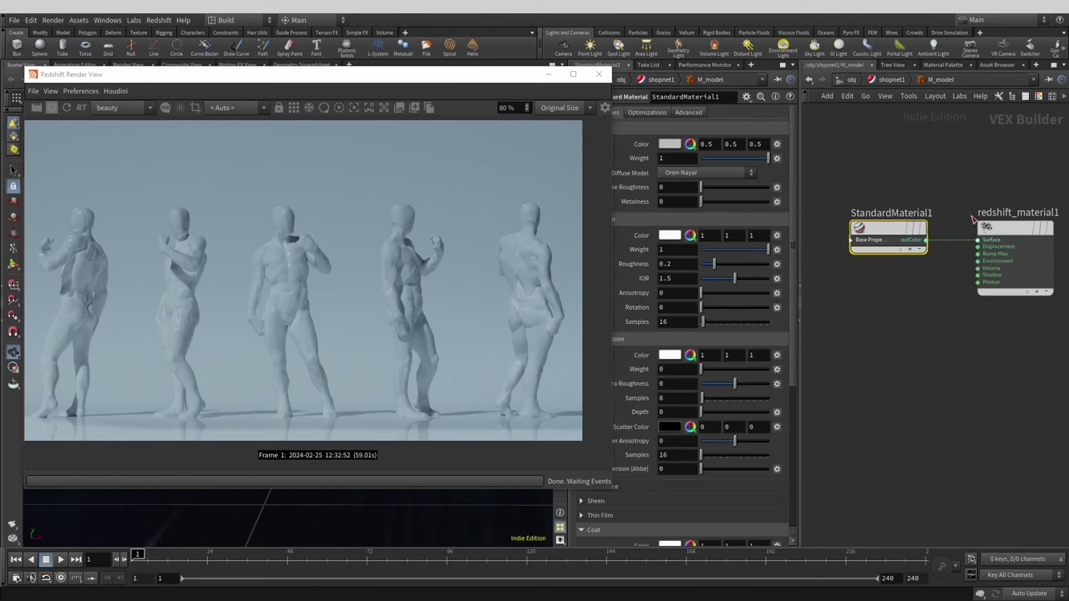
click(950, 189)
Step: Inside M_BG, add an RS Standard Material and connect it to the Surface input of redshift_material1
key(u)
double_click(930, 256)
key(Tab)
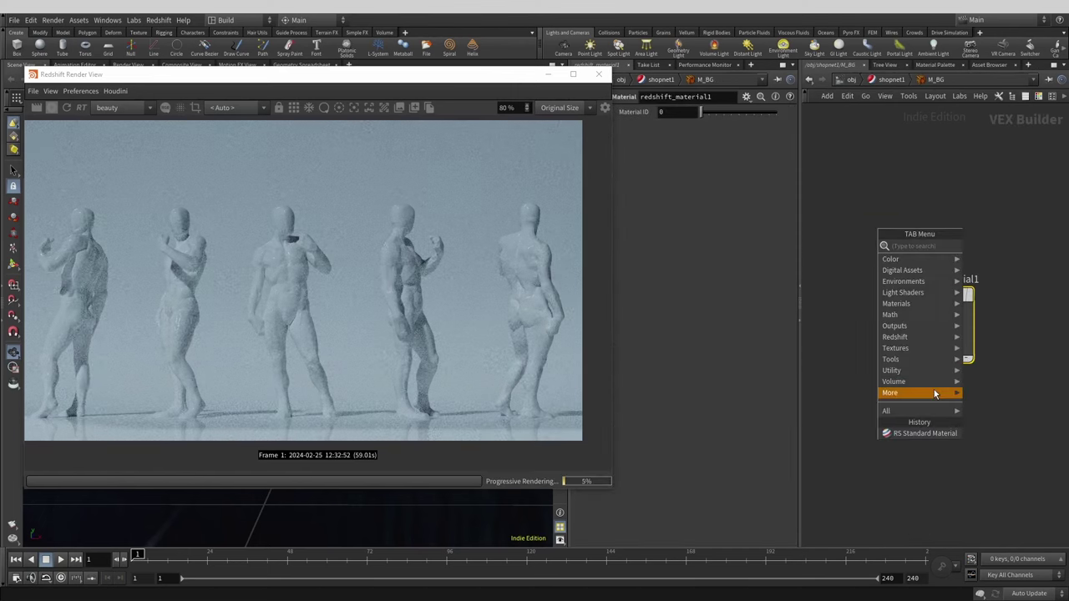
mouse_move(921, 306)
click(826, 359)
click(838, 223)
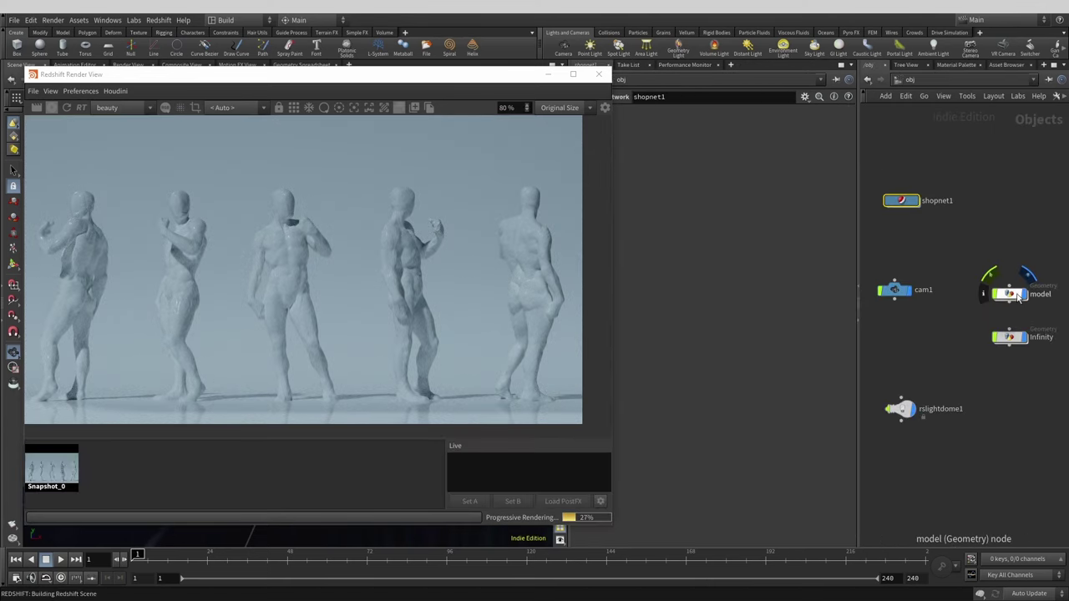
Step: Inside the model geometry, append a Material node below transform2
double_click(1020, 288)
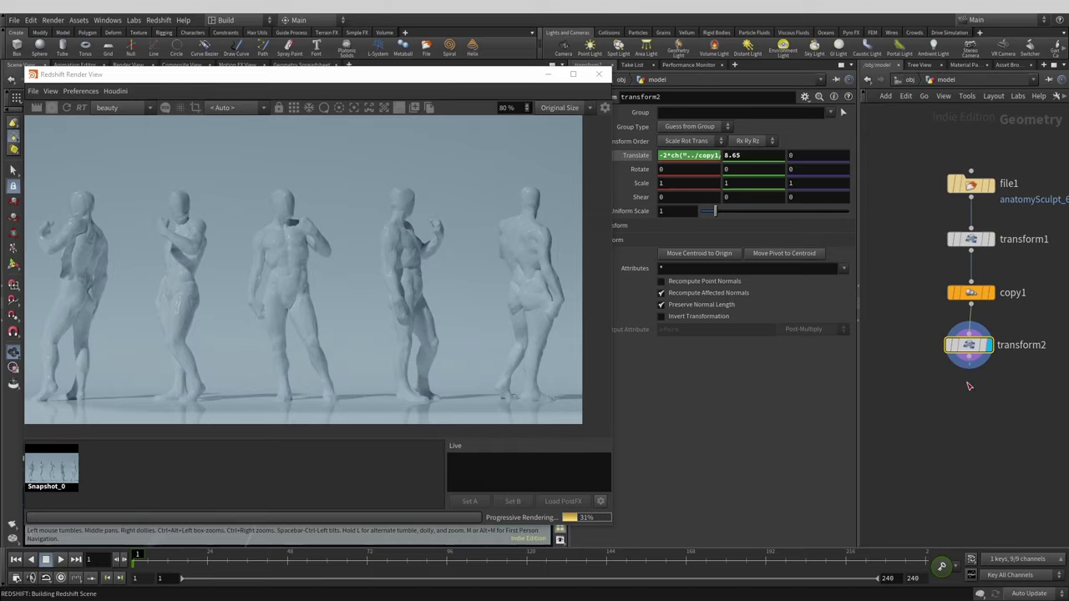
key(Tab)
text(mater)
key(Return)
click(960, 391)
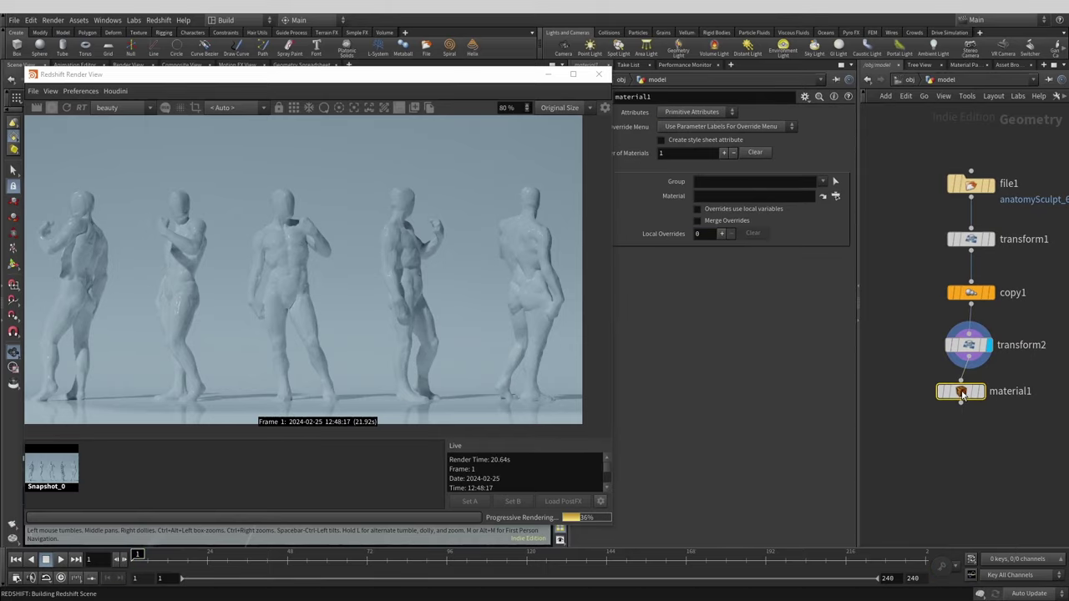
Step: Set the render flag on the model's Material node and assign /obj/shopnet1/M_model to it
right_click(961, 393)
click(925, 399)
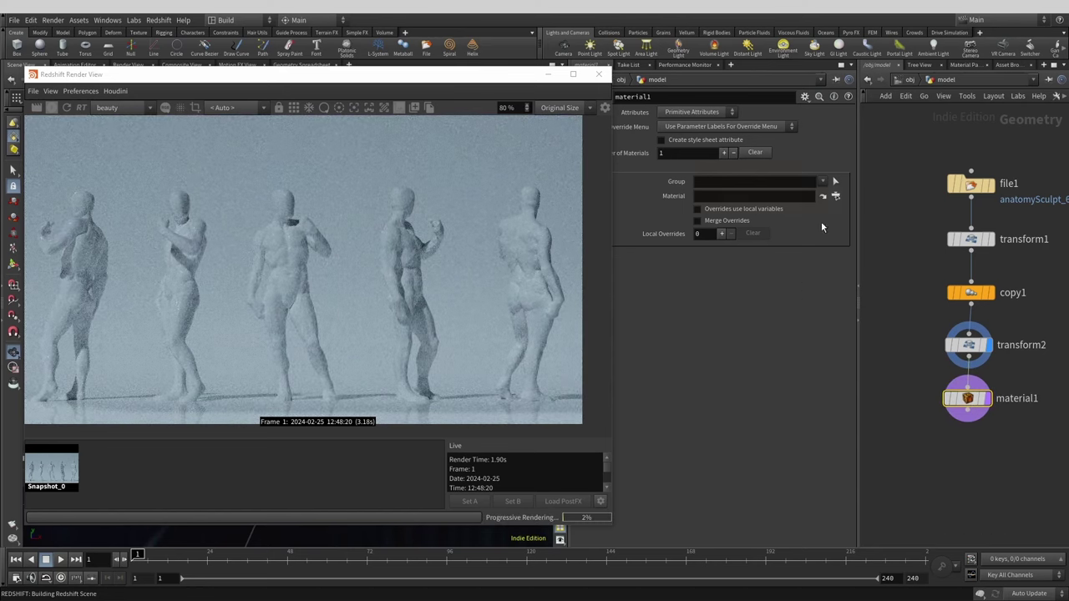
click(835, 196)
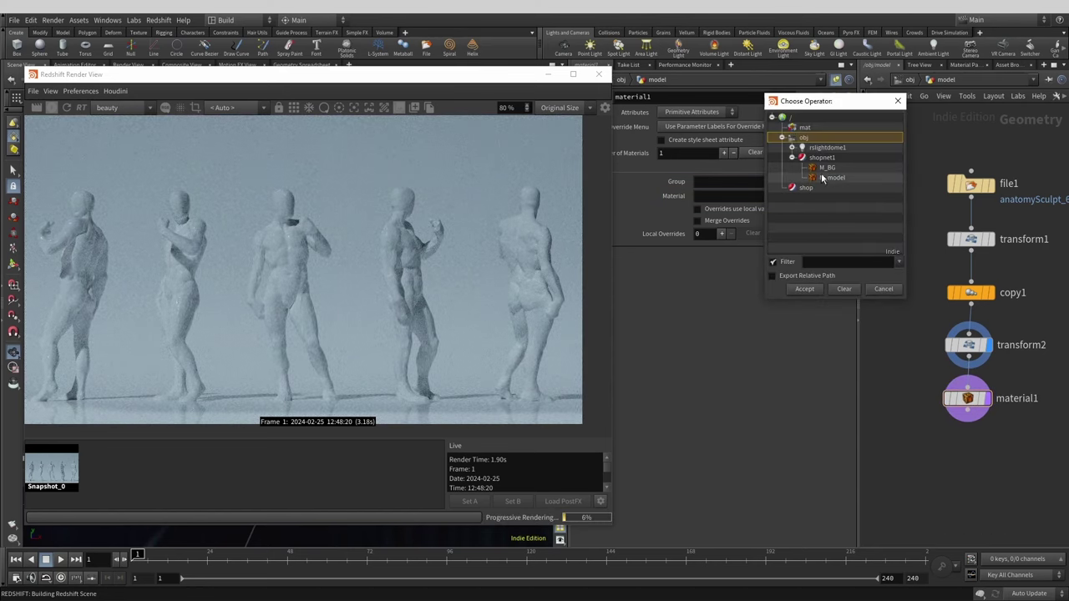
double_click(828, 178)
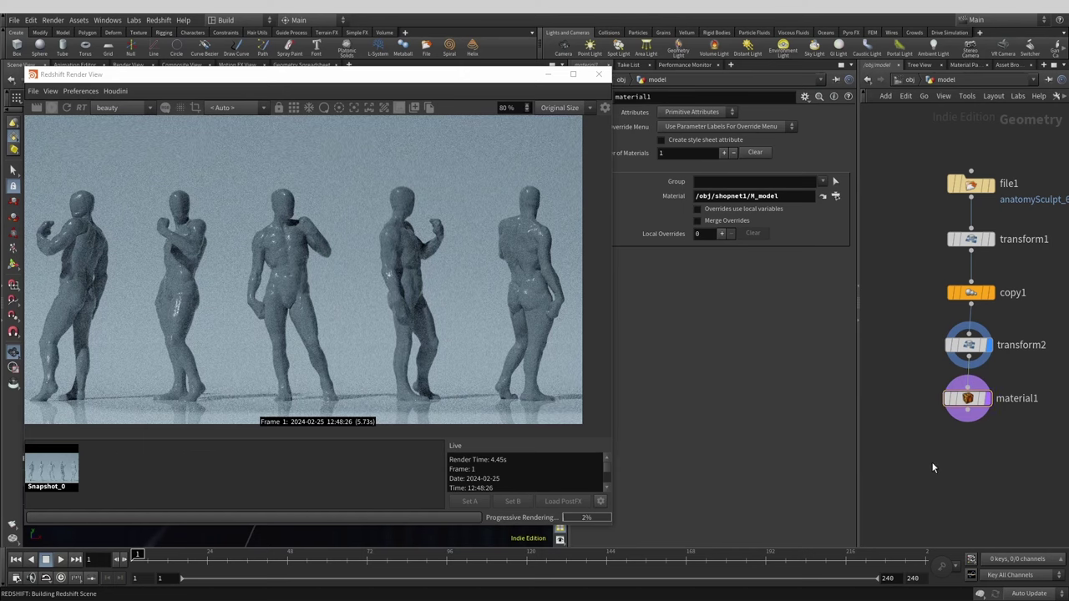
Step: Inside the Infinity geometry, append a Material node below polybevel1
key(u)
double_click(968, 334)
key(Tab)
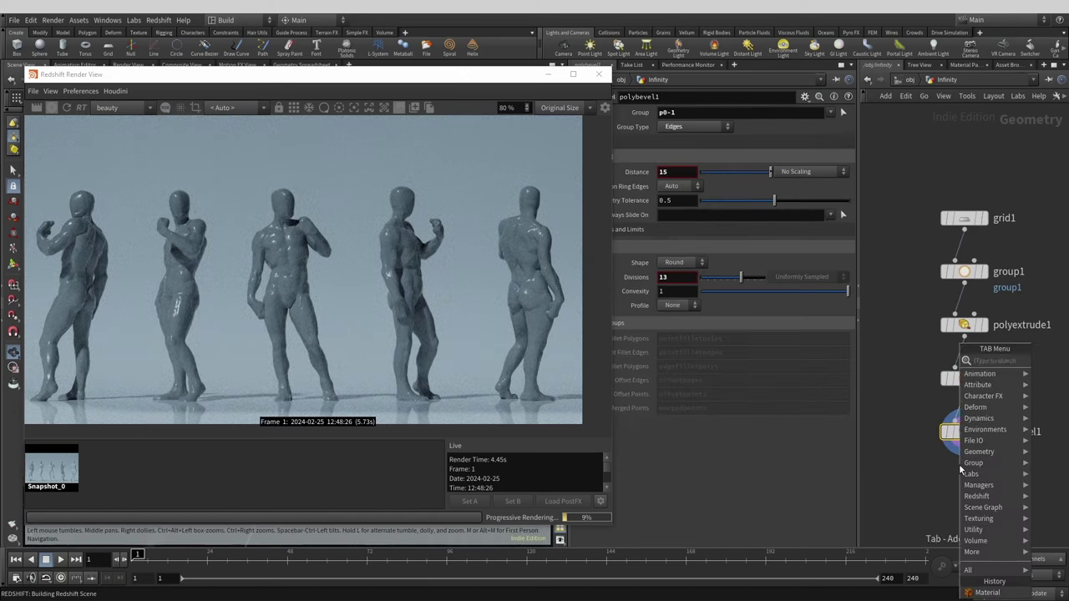
text(mate)
key(Return)
click(960, 477)
Step: Set the render flag on Infinity's Material node, assign the M_BG material, and return to the object level
right_click(959, 478)
mouse_move(984, 431)
click(923, 443)
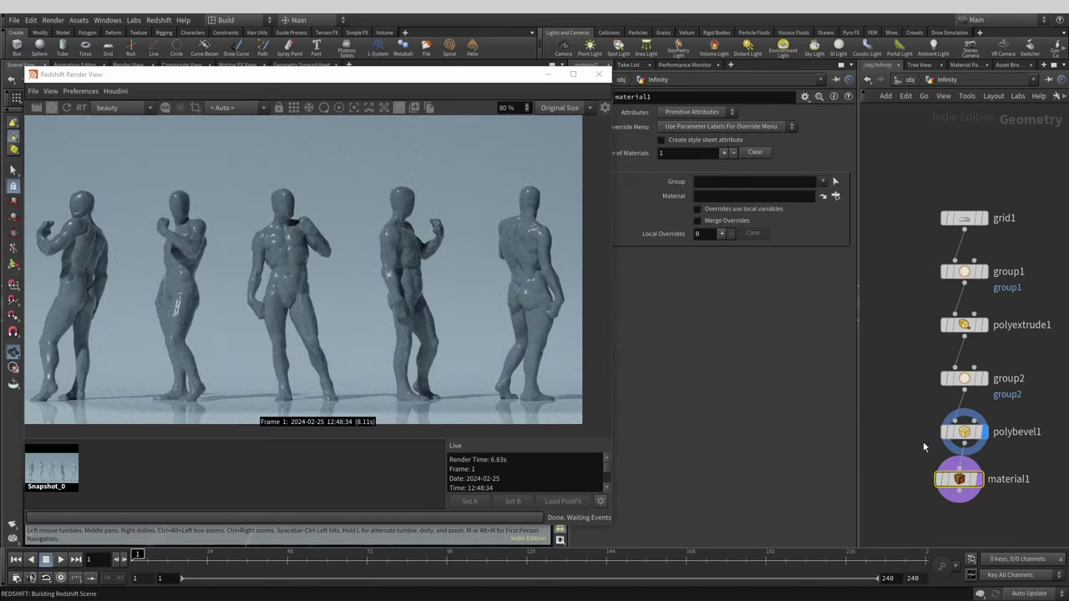
click(836, 195)
double_click(828, 178)
key(u)
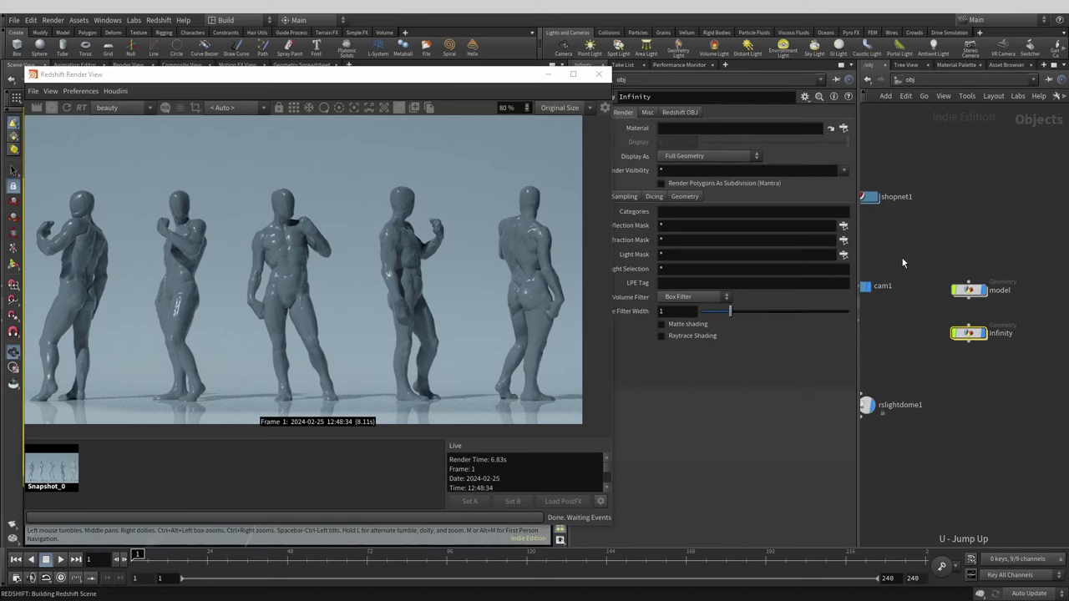
Step: Set the base color of M_BG's standard material to pure red (FF0000) and restart the interactive render
middle_drag(906, 249, 968, 259)
double_click(929, 213)
double_click(971, 288)
click(668, 145)
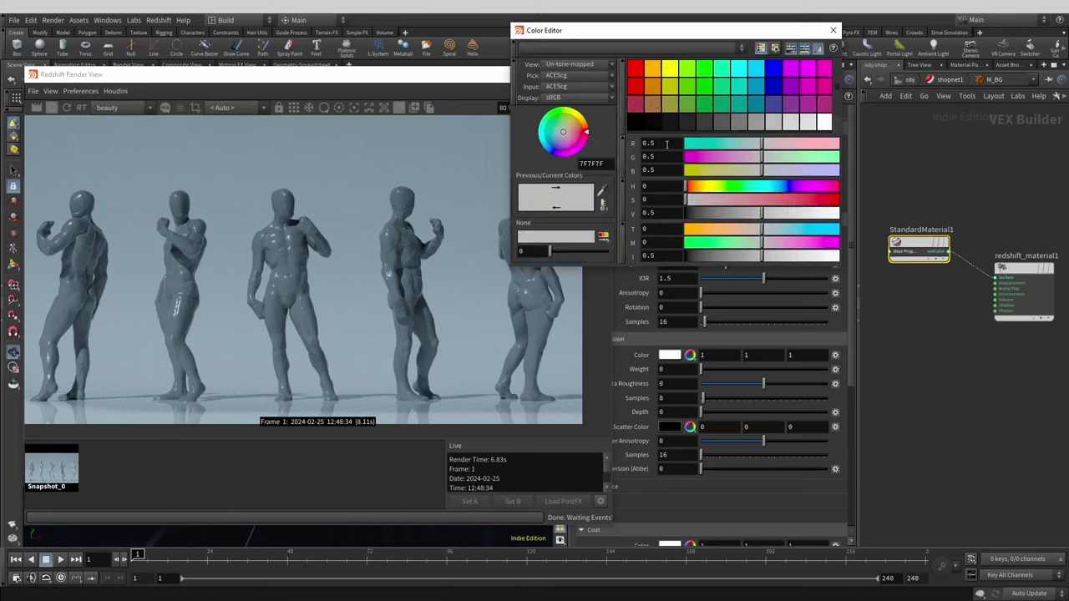
click(635, 68)
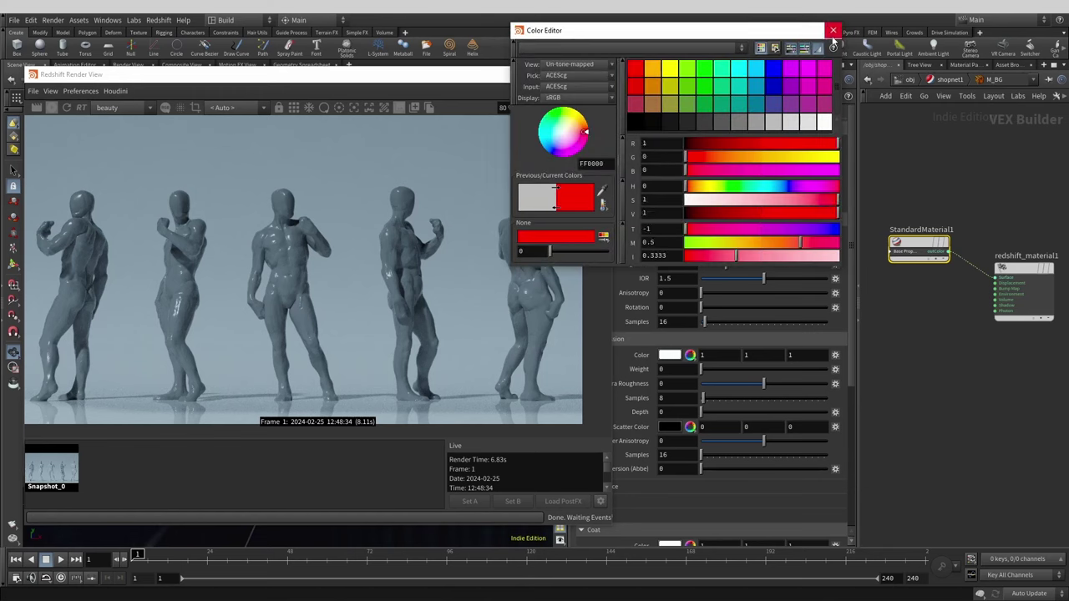
click(833, 30)
click(51, 108)
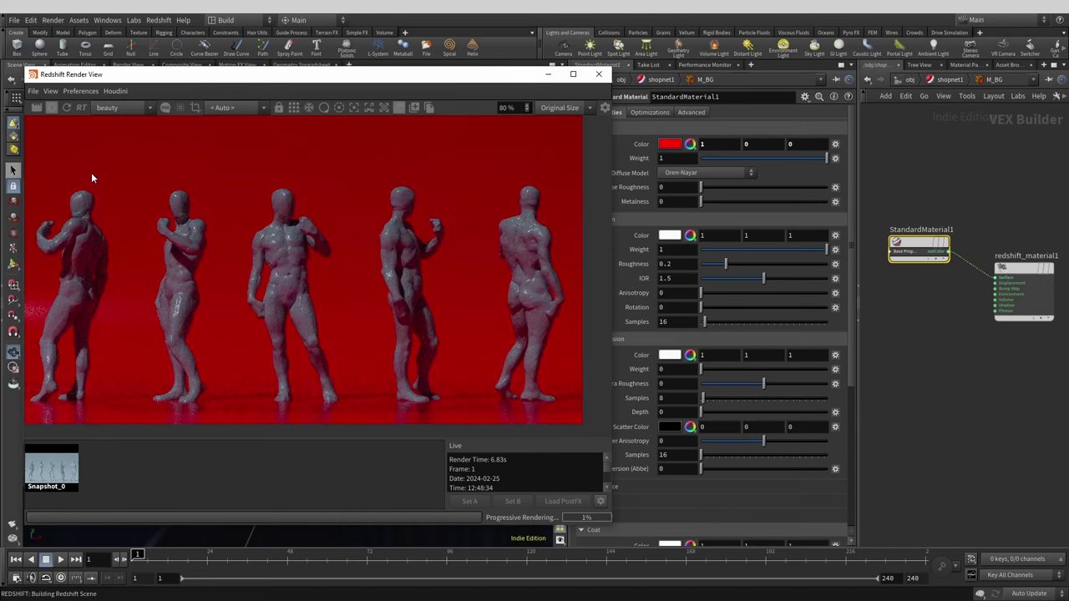
Step: Change M_BG's base color to a neutral grey of 0.333 in all channels
click(672, 144)
click(745, 125)
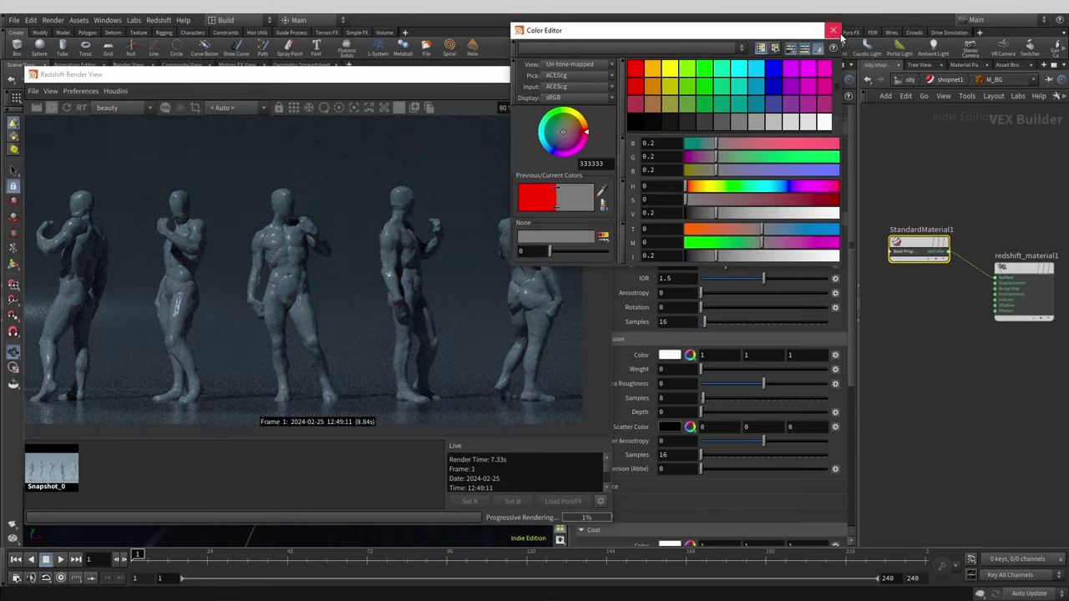
click(832, 30)
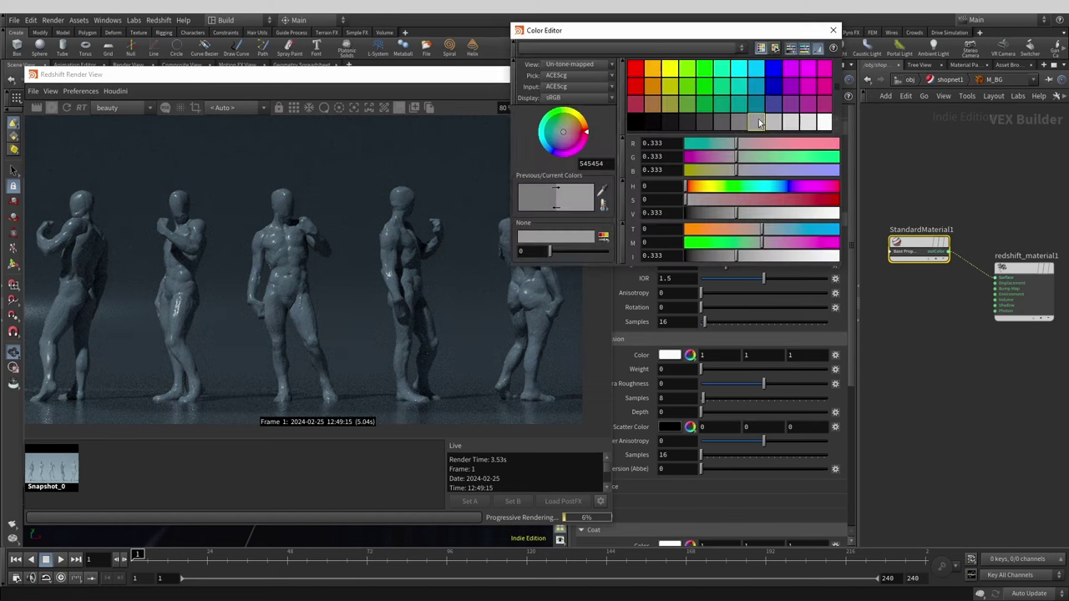
drag(735, 31, 946, 65)
click(968, 155)
click(968, 156)
click(1044, 67)
Step: Set the base color weight of M_BG's standard material to 0.5
drag(670, 158, 627, 157)
text(.5)
key(Return)
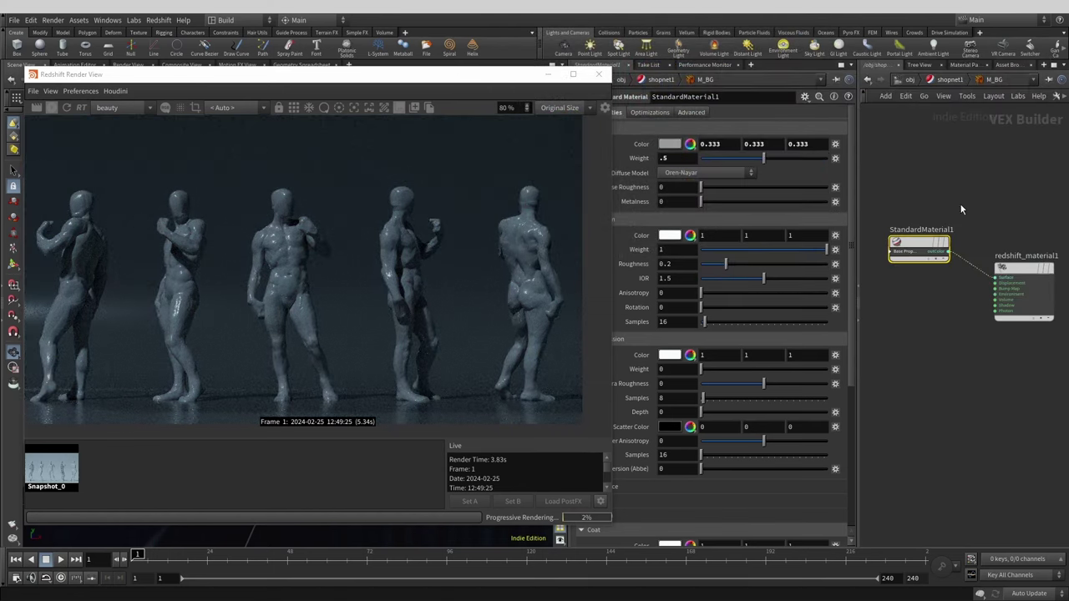
Step: Set the base color of M_model's standard material to a light grey of 0.6667 in all channels
middle_drag(976, 196, 968, 220)
key(u)
double_click(969, 253)
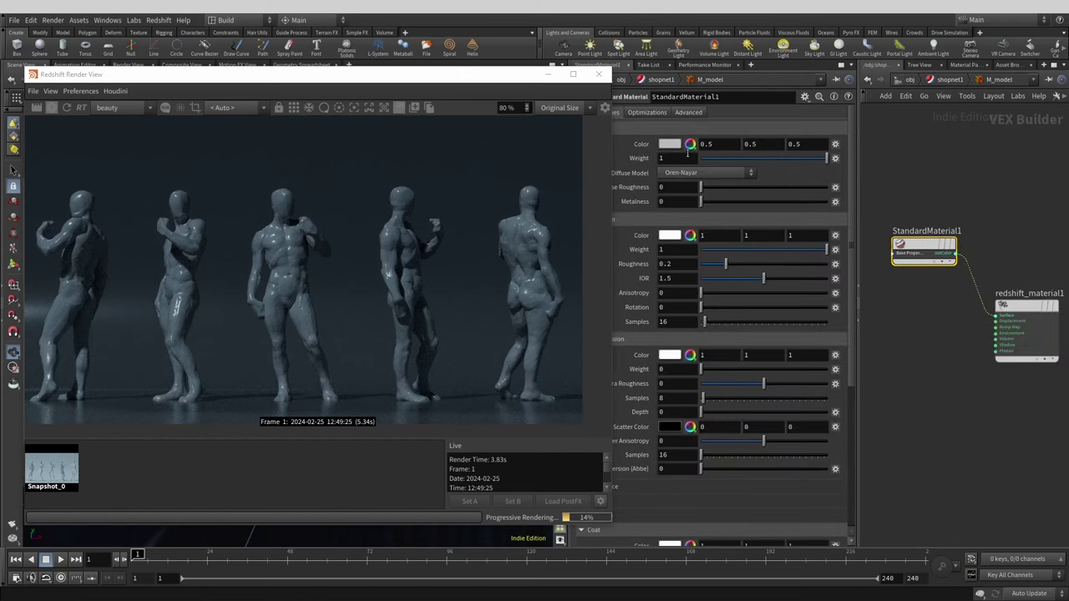
click(672, 145)
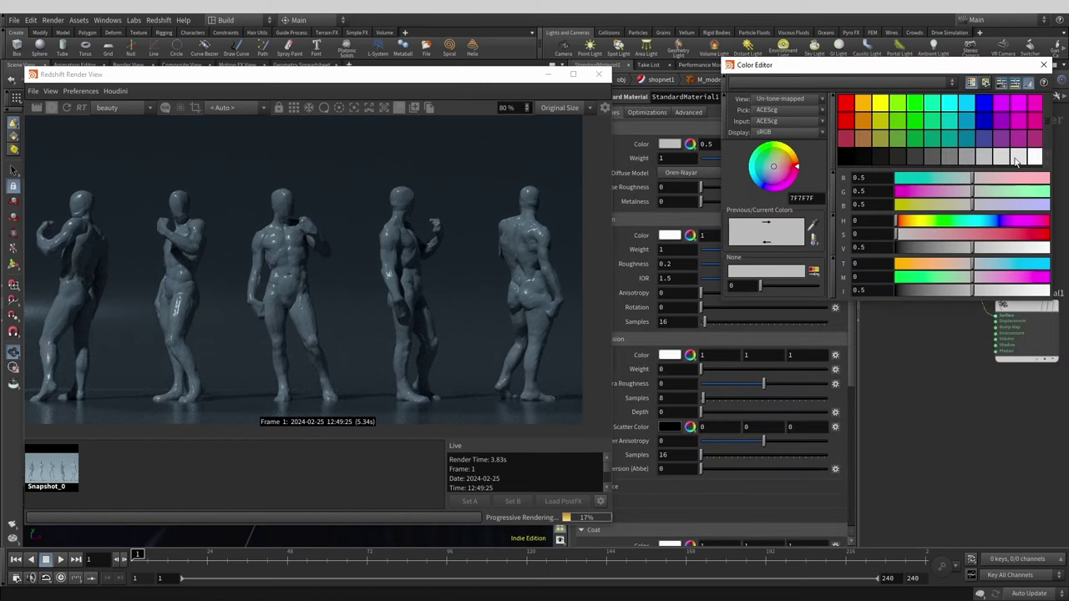
click(968, 157)
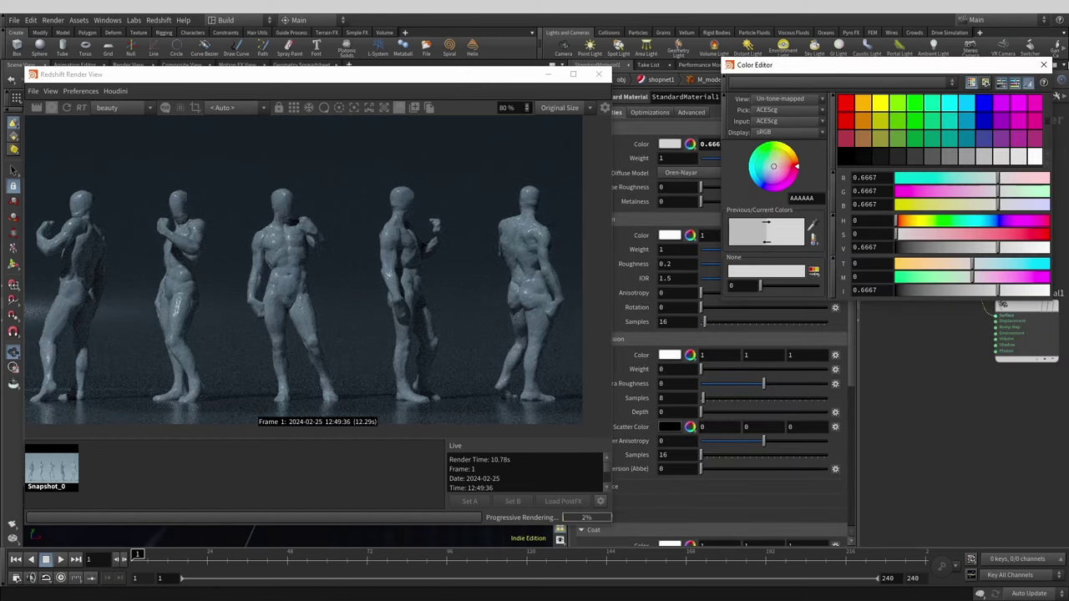
click(1042, 64)
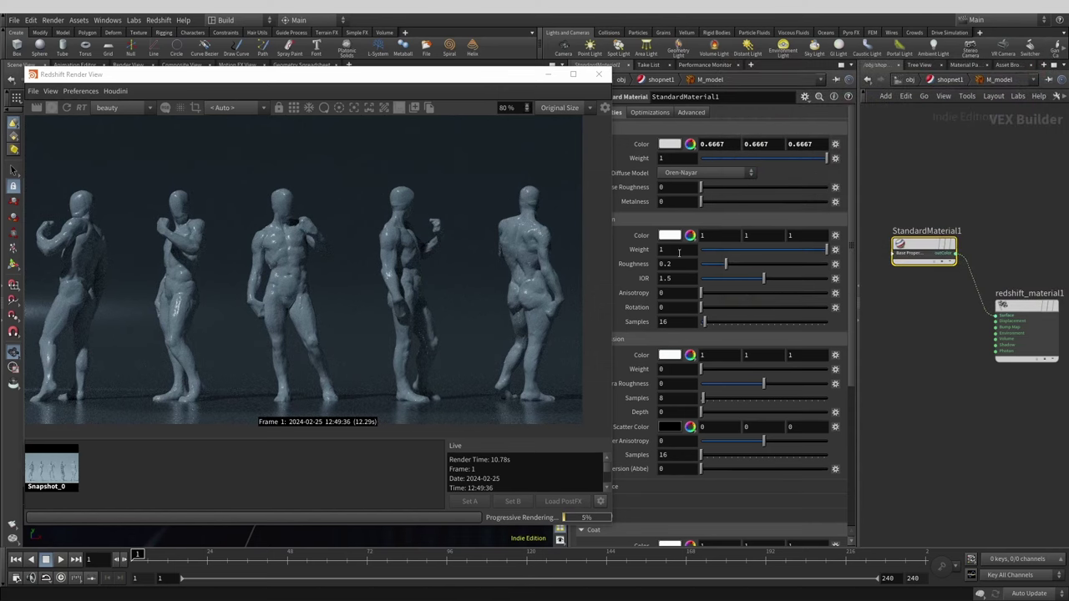
Step: Set the reflection roughness of M_model's standard material, trying 0.4 and settling on 0.6
text(.4)
key(Return)
text(.6)
key(Return)
Step: Set the reflection roughness of M_BG's standard material to 0.75
key(u)
double_click(970, 287)
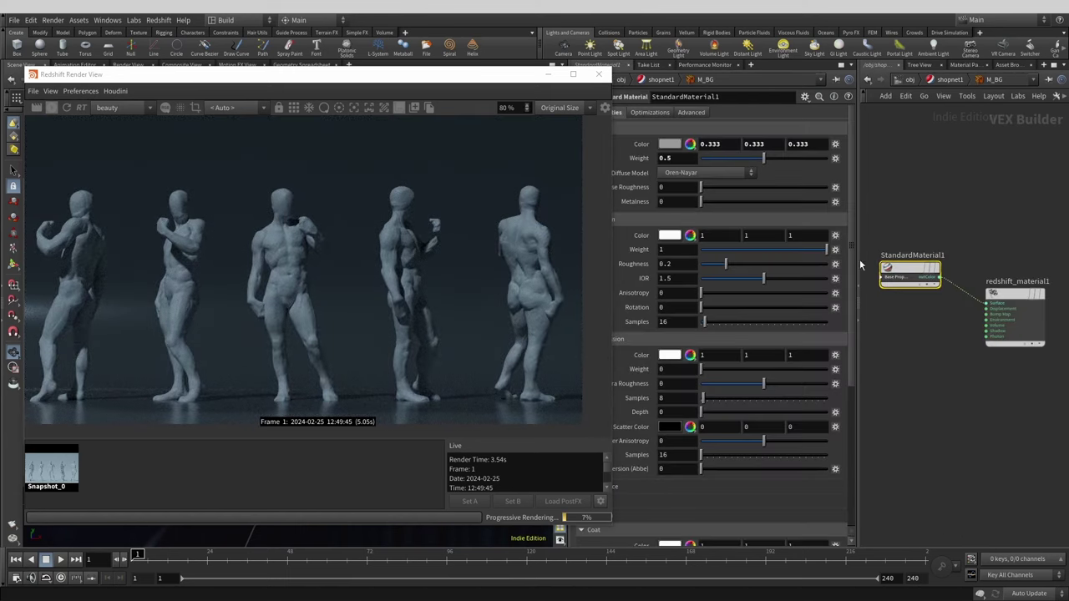
text(.75)
key(Return)
click(1009, 191)
Step: Inside M_model, add an RS Curvature node above the standard material
key(u)
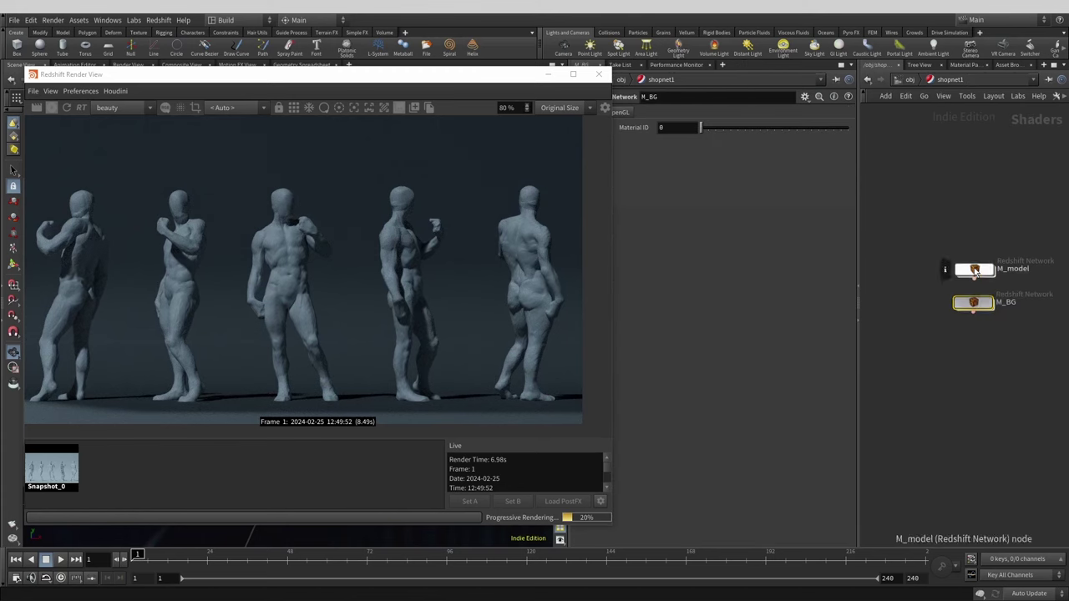
double_click(974, 270)
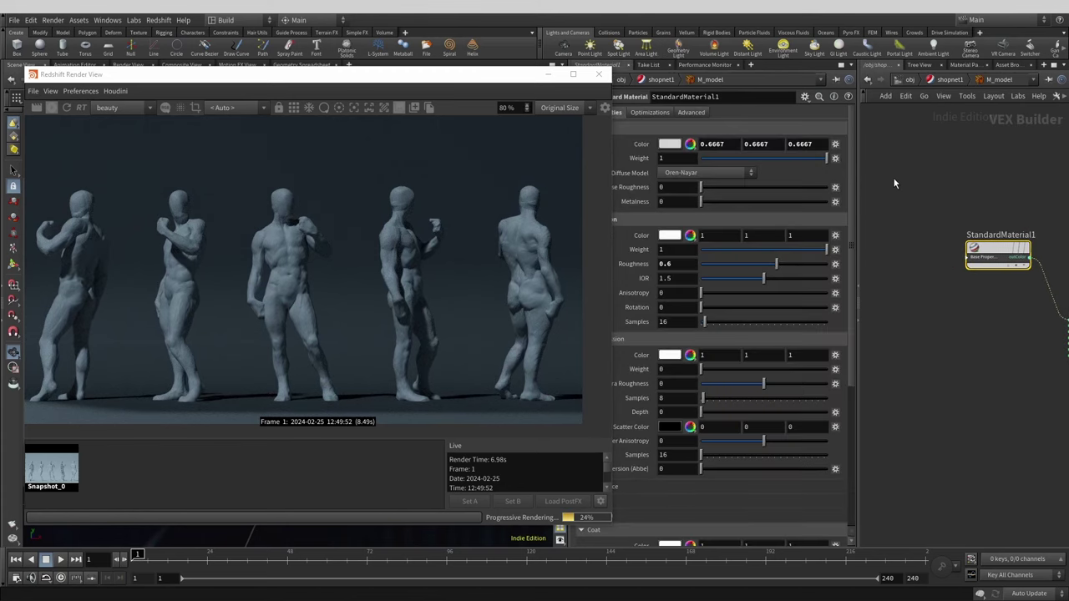
key(Tab)
text(curv)
key(Return)
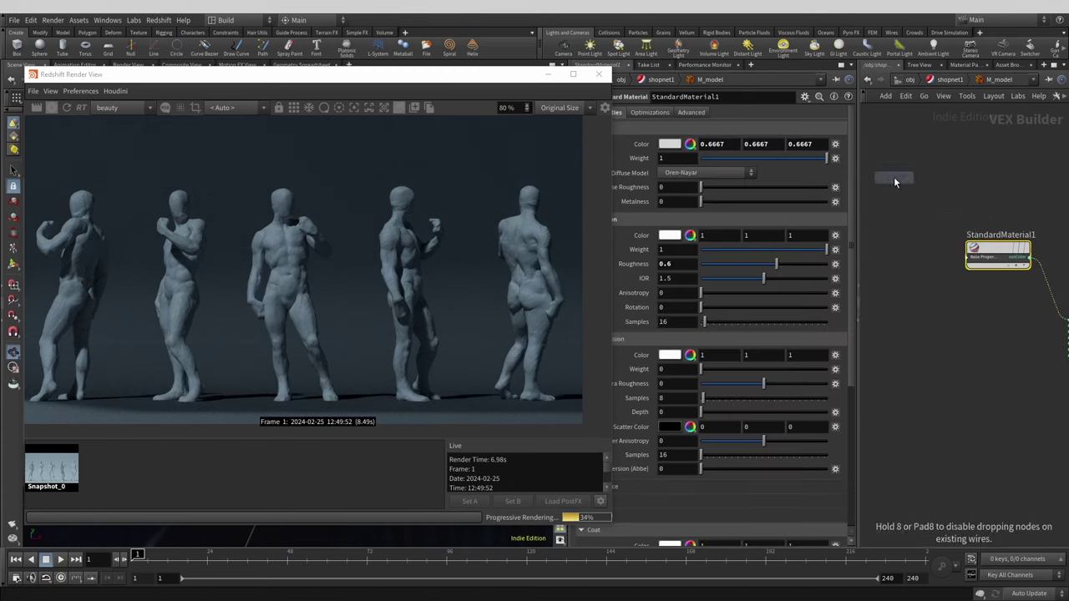
click(895, 154)
Step: Add an RS Ramp driven by the Curvature node and connect its output to the standard material's base_color
key(Tab)
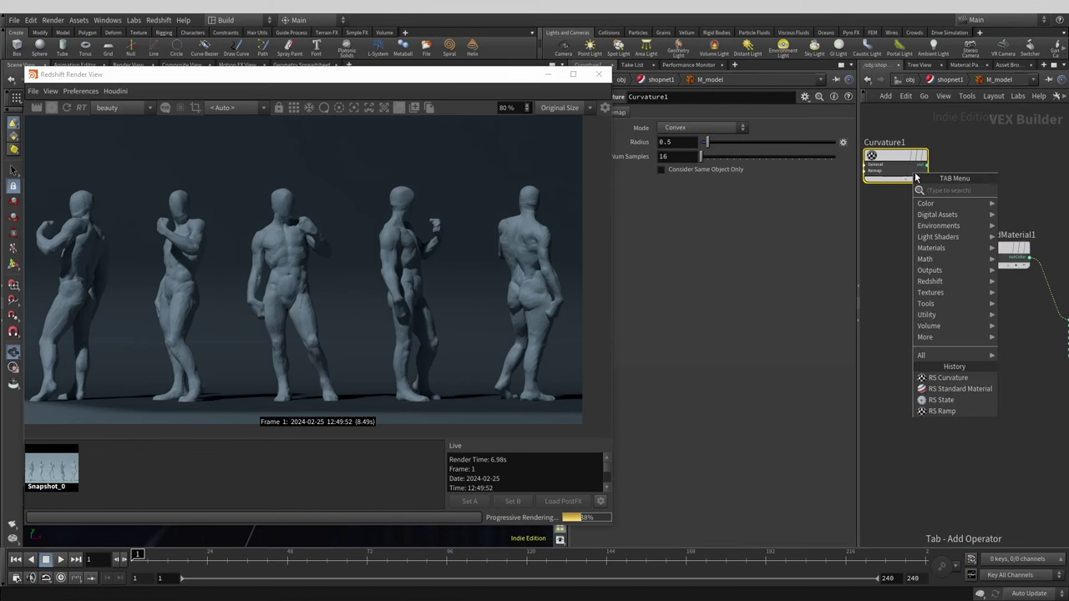
text(ram)
key(Return)
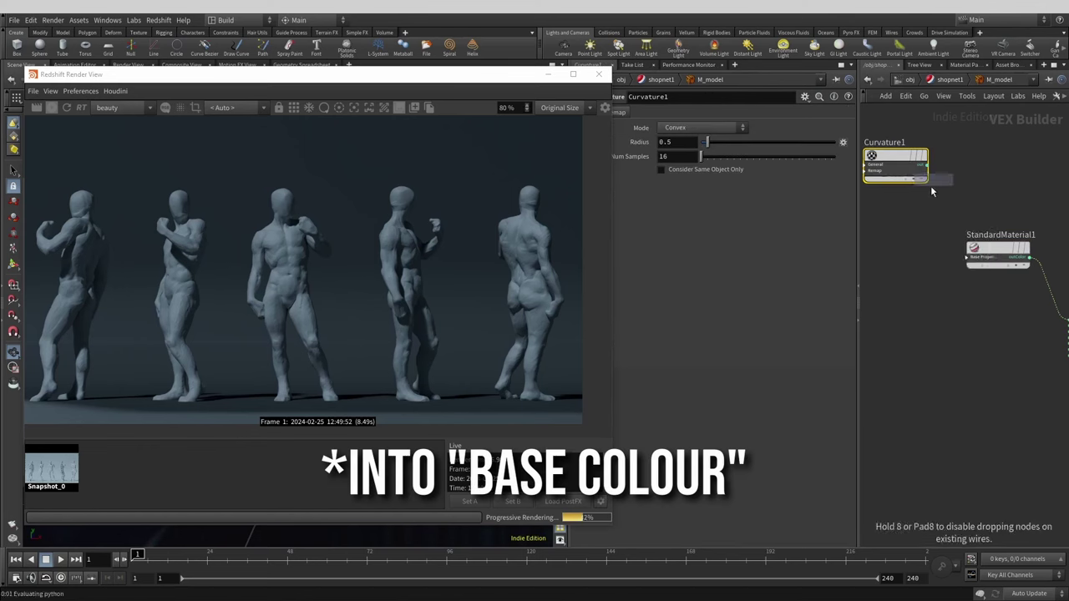
click(897, 218)
drag(953, 226, 966, 258)
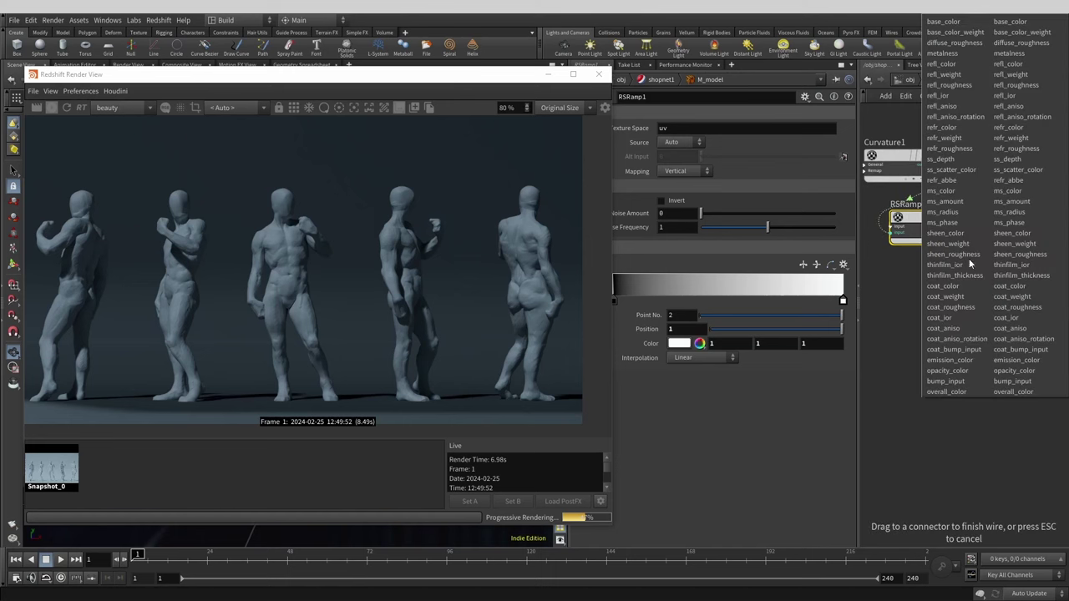
click(958, 22)
middle_drag(997, 164, 1039, 188)
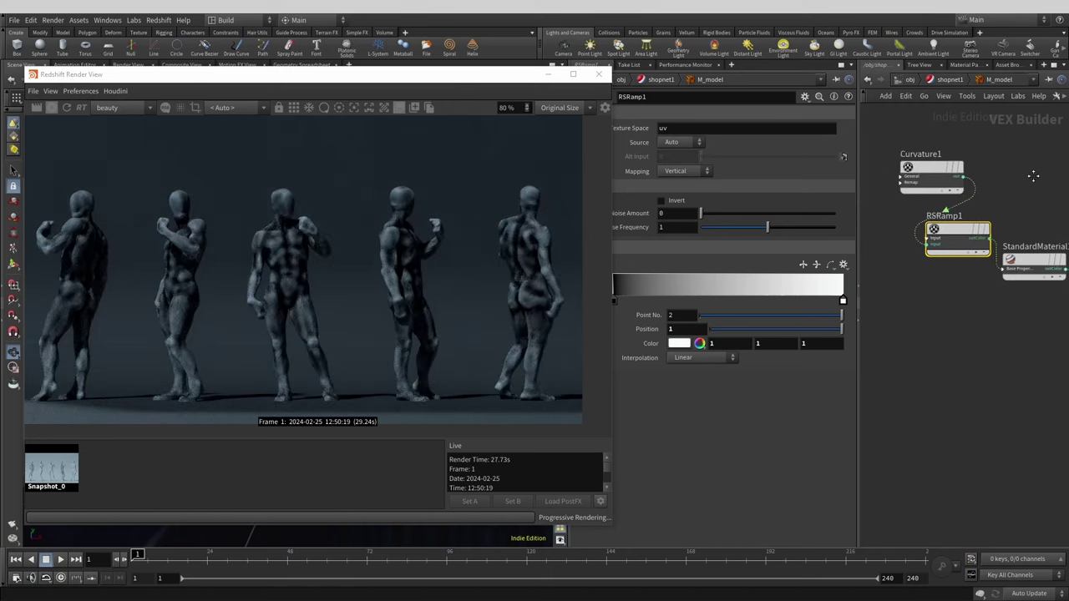
Step: Set the Curvature node's mode to Concave
click(937, 185)
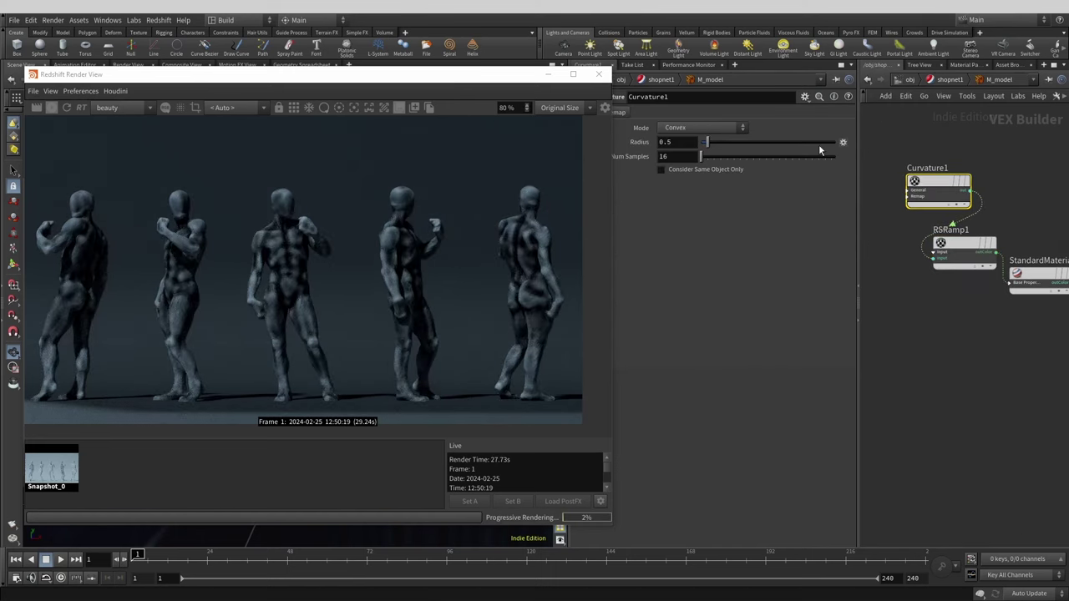
click(715, 127)
click(692, 171)
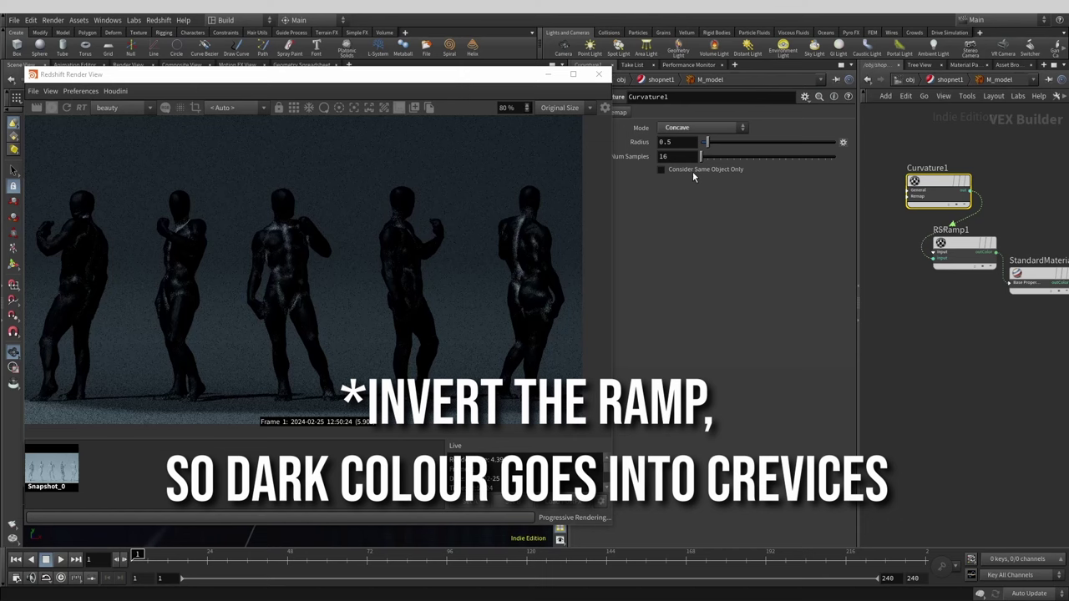
Step: Invert the RS Ramp by setting its end point to near-black 0.0125 and its start point to white
click(962, 250)
click(684, 346)
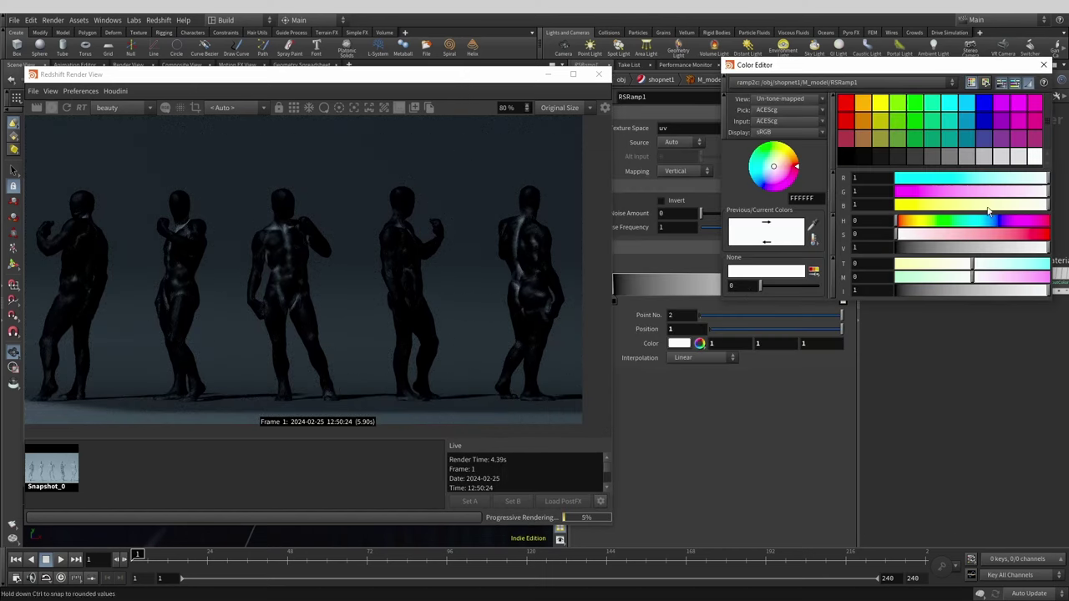
click(879, 158)
click(1042, 64)
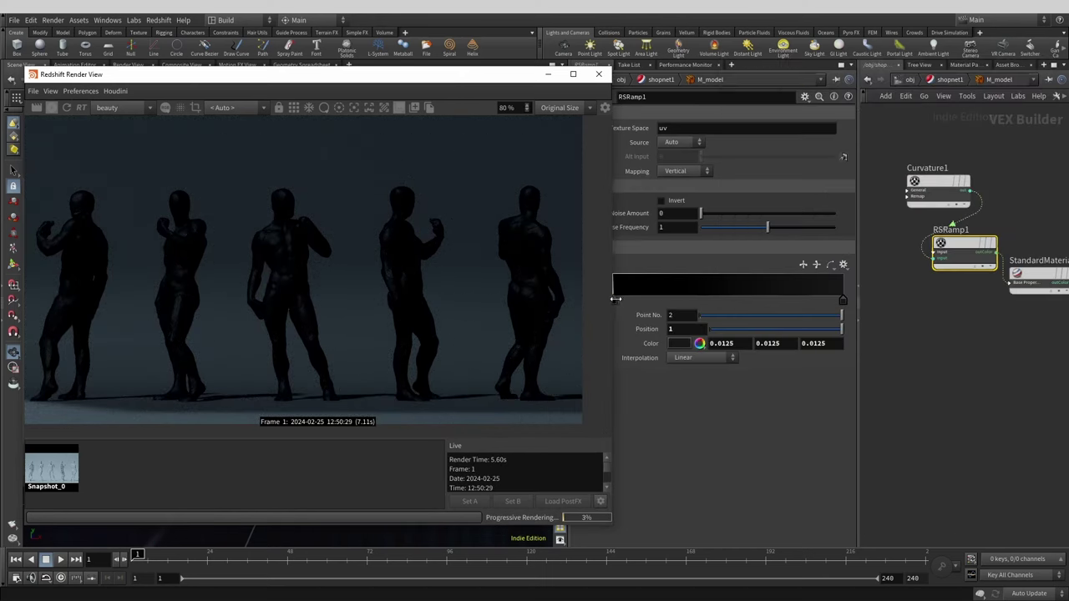
click(616, 302)
click(679, 343)
click(1033, 157)
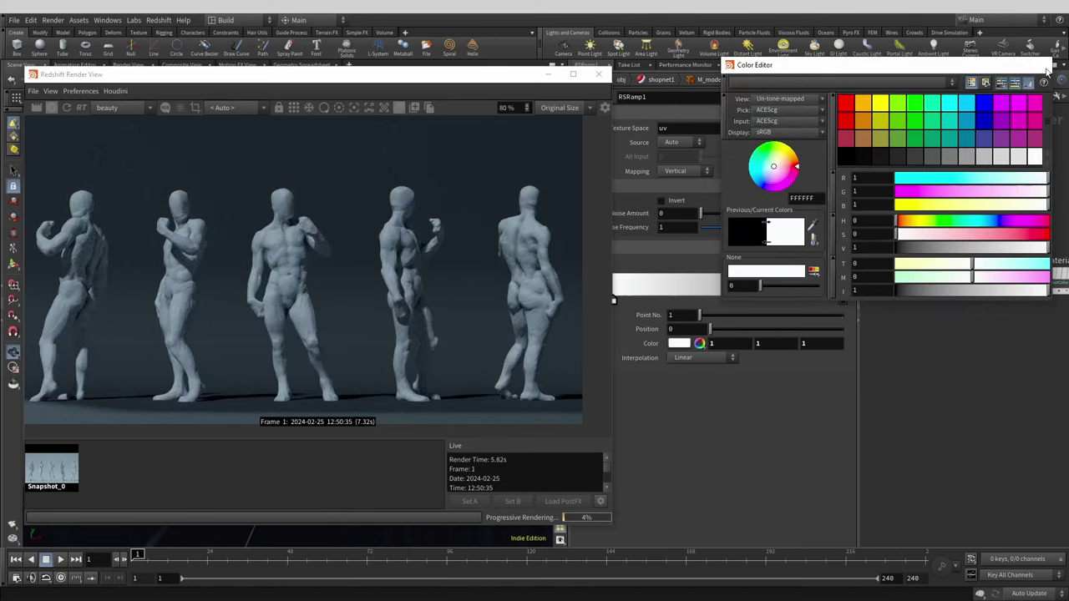
click(1043, 65)
Step: Lower the Curvature node's radius to 0.05 and further to 0.01
click(937, 185)
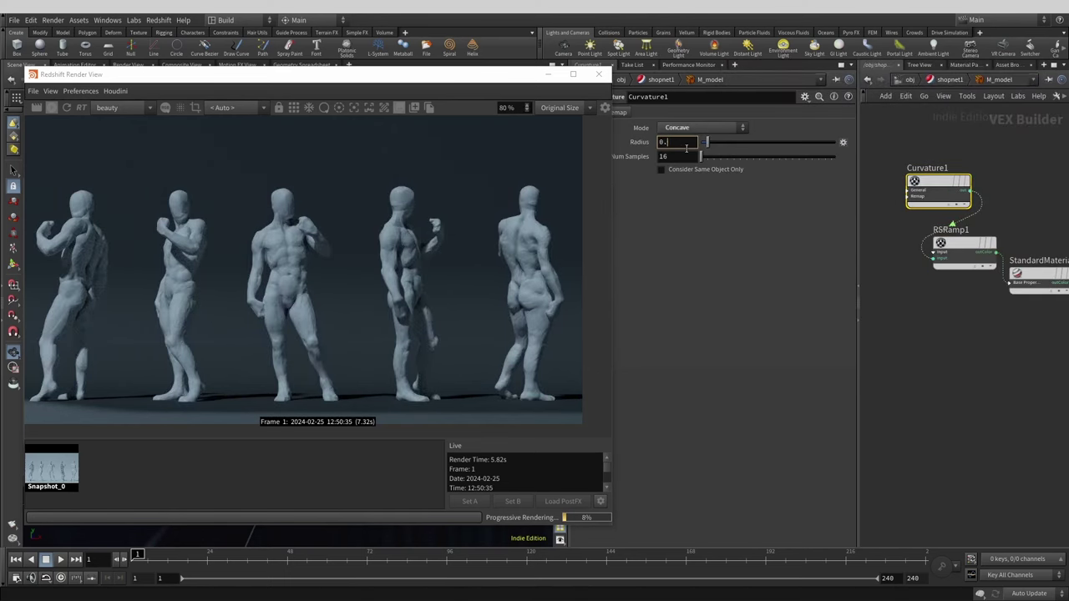
click(686, 148)
text(0.05)
key(Return)
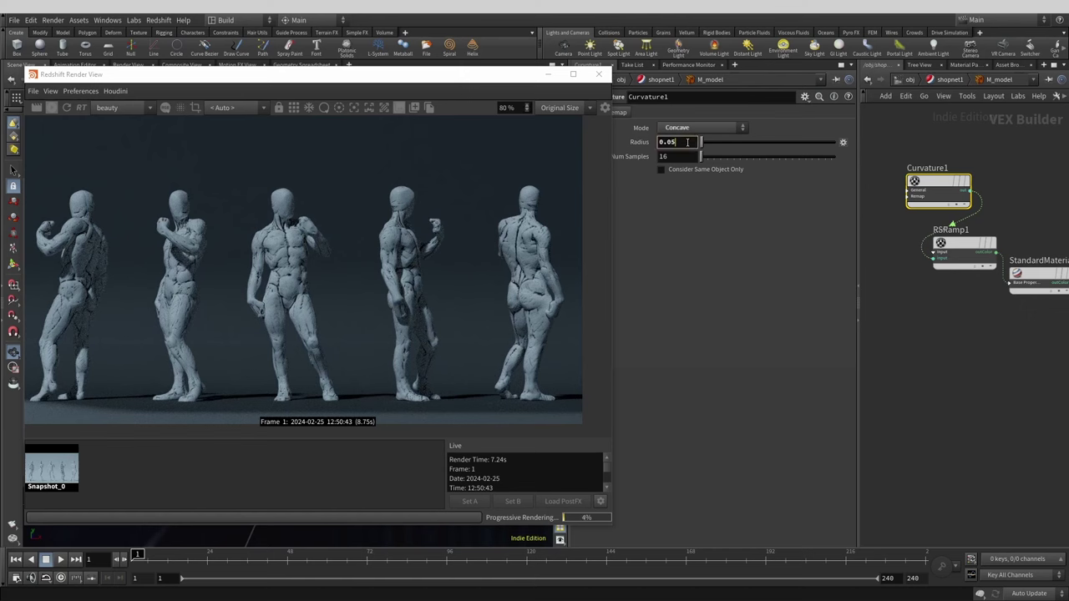
key(BackSpace)
text(1)
key(Return)
Step: Set the Curvature node's number of samples to 64 and its radius to 0.005
drag(689, 157, 624, 159)
text(64)
key(Return)
click(683, 142)
key(BackSpace)
text(05)
key(Return)
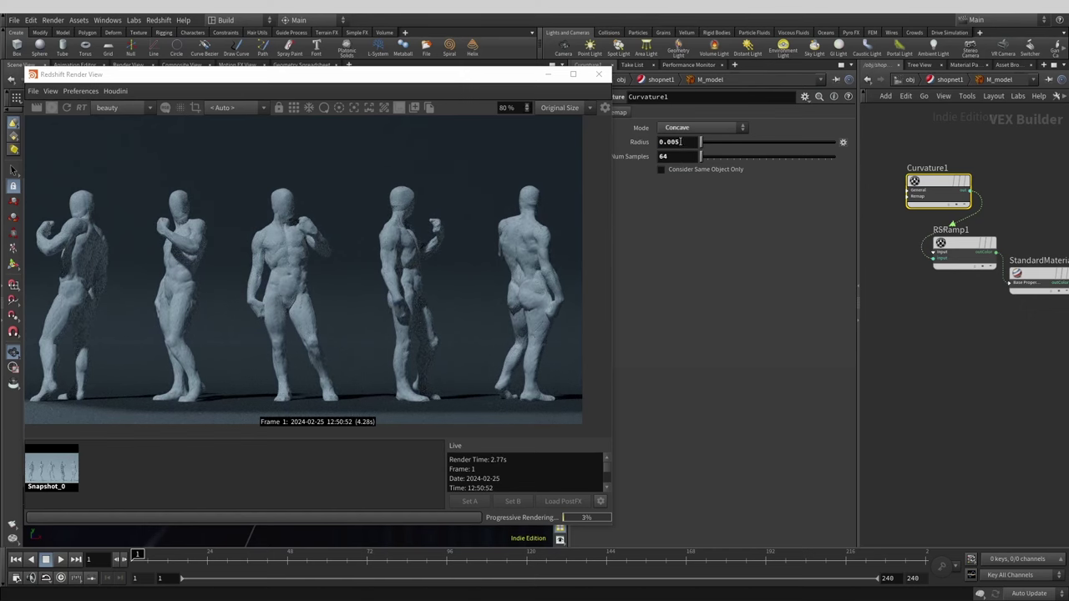
Step: Recolour the RS Ramp's end point from the near-black to a partly desaturated pinkish red
click(962, 248)
click(842, 302)
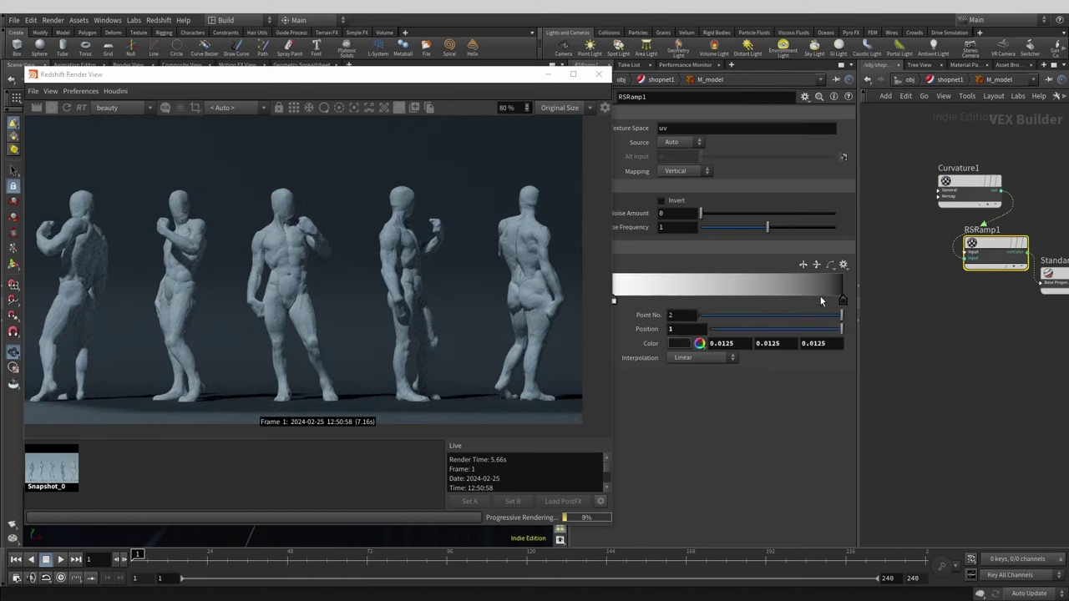
click(679, 344)
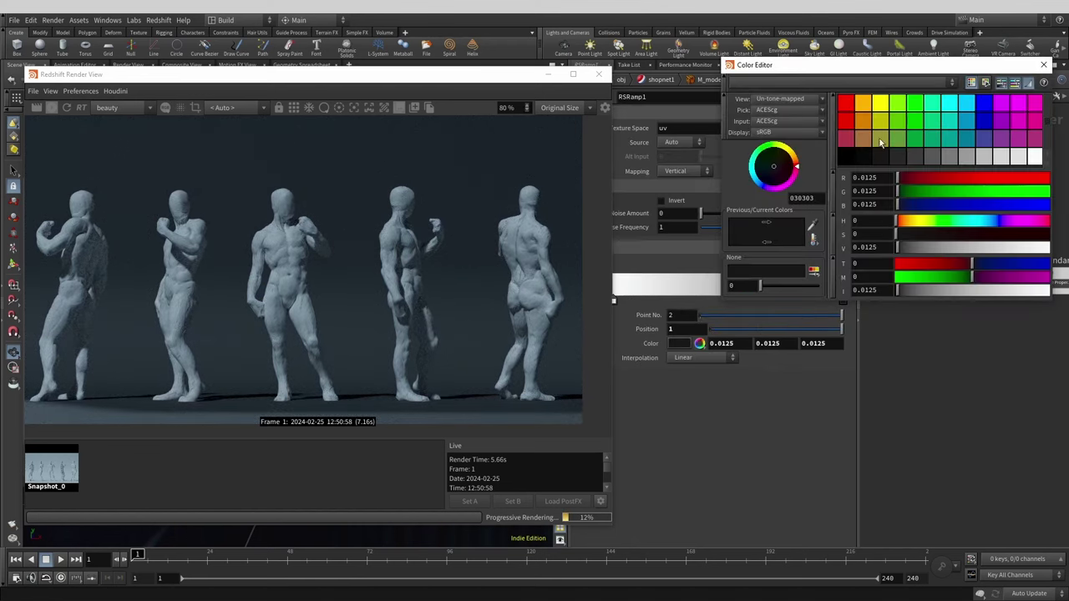
click(847, 124)
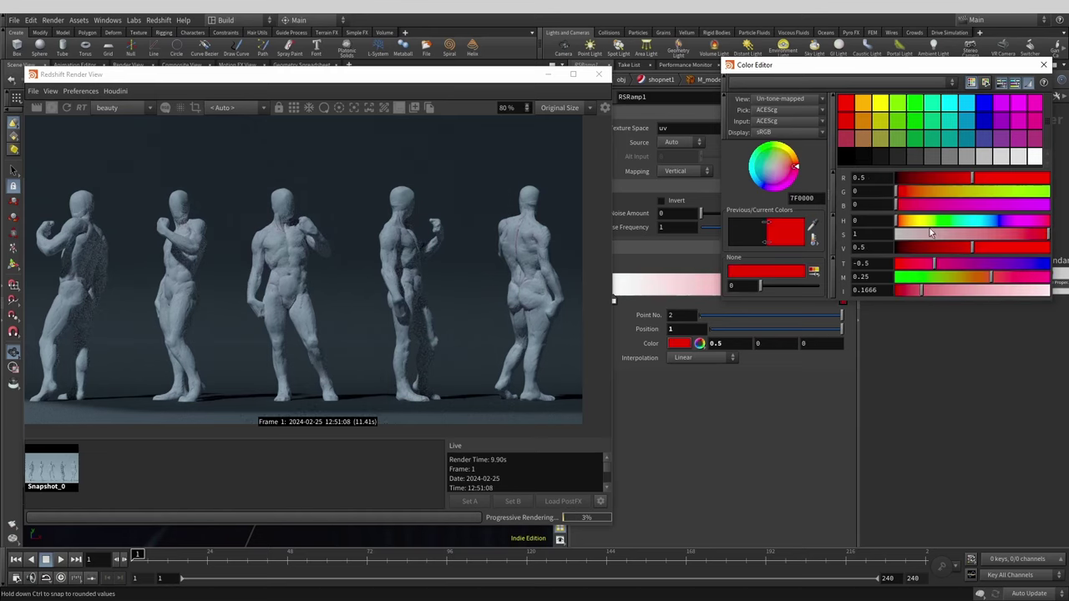
drag(956, 234, 995, 234)
drag(909, 193, 917, 195)
click(1043, 65)
Step: Set the ramp's start point to a muted skin-like orange of 0.672, 0.467376, 0.262752
click(613, 300)
click(680, 344)
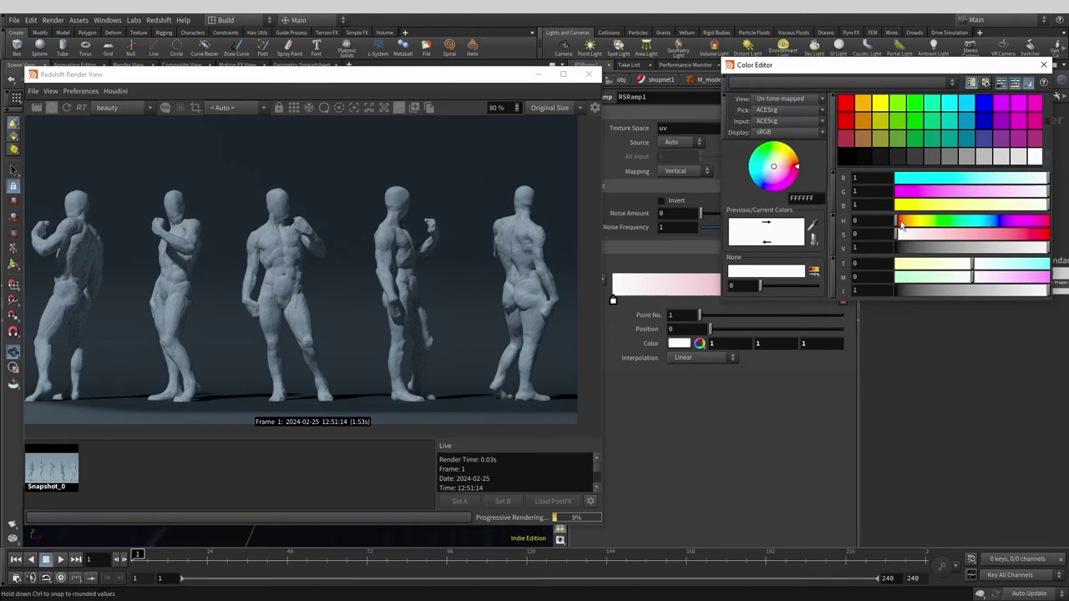
click(865, 106)
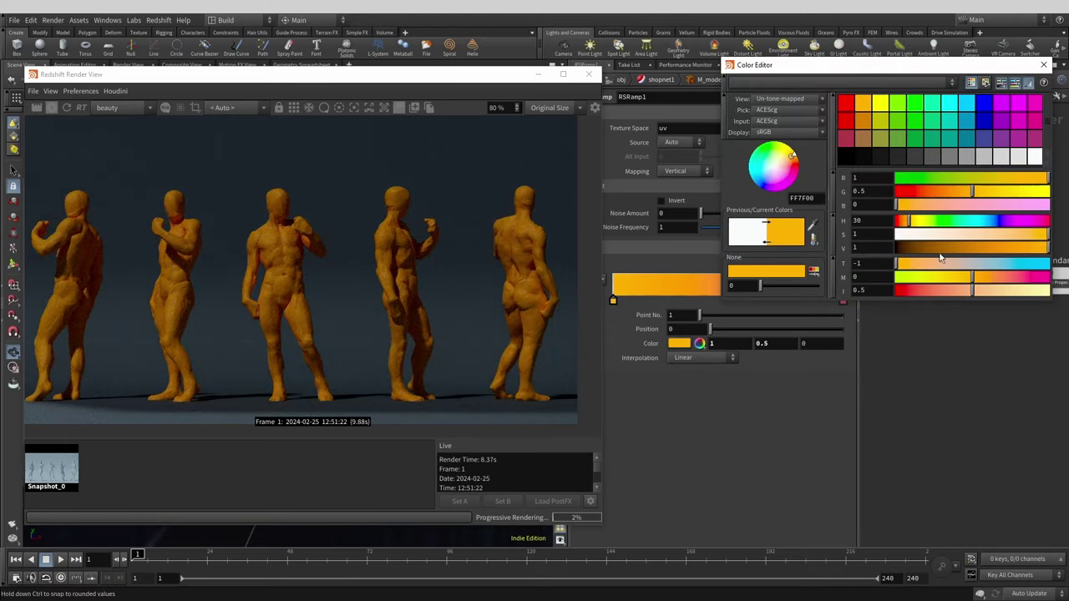
drag(939, 233, 1000, 248)
click(1043, 66)
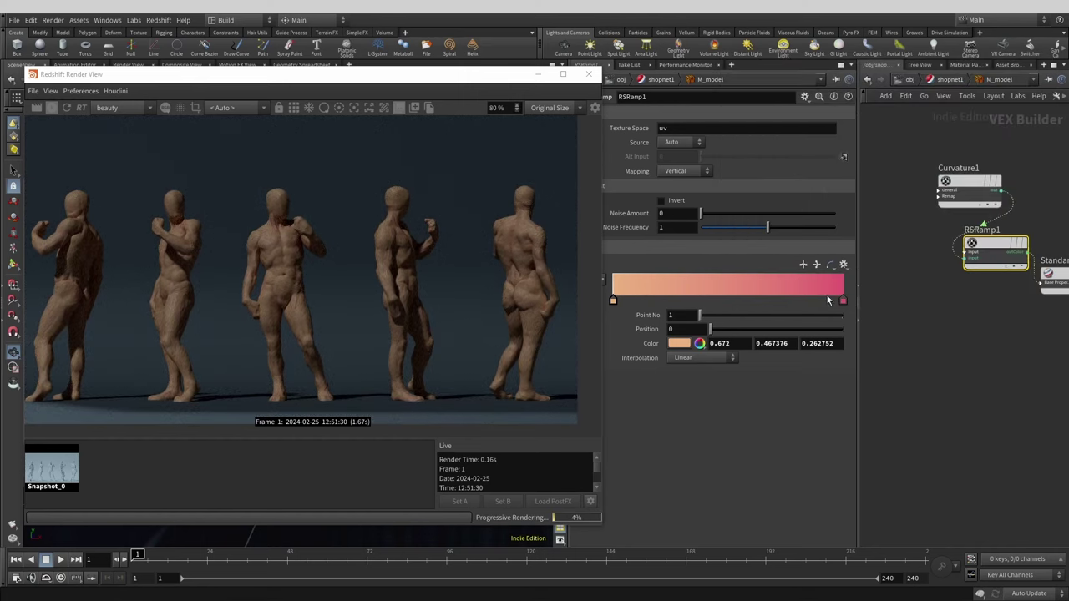
Step: Darken and desaturate the ramp's end point colour to 0.161, 0.078085, 0.0863535
click(843, 300)
click(680, 343)
drag(994, 247, 931, 247)
drag(903, 68, 875, 123)
drag(903, 303, 892, 302)
drag(978, 289, 945, 294)
drag(851, 124, 878, 133)
click(1042, 131)
Step: Set the Curvature node's radius to 0.01
click(969, 182)
drag(675, 142, 711, 143)
key(BackSpace)
key(BackSpace)
text(1)
key(Return)
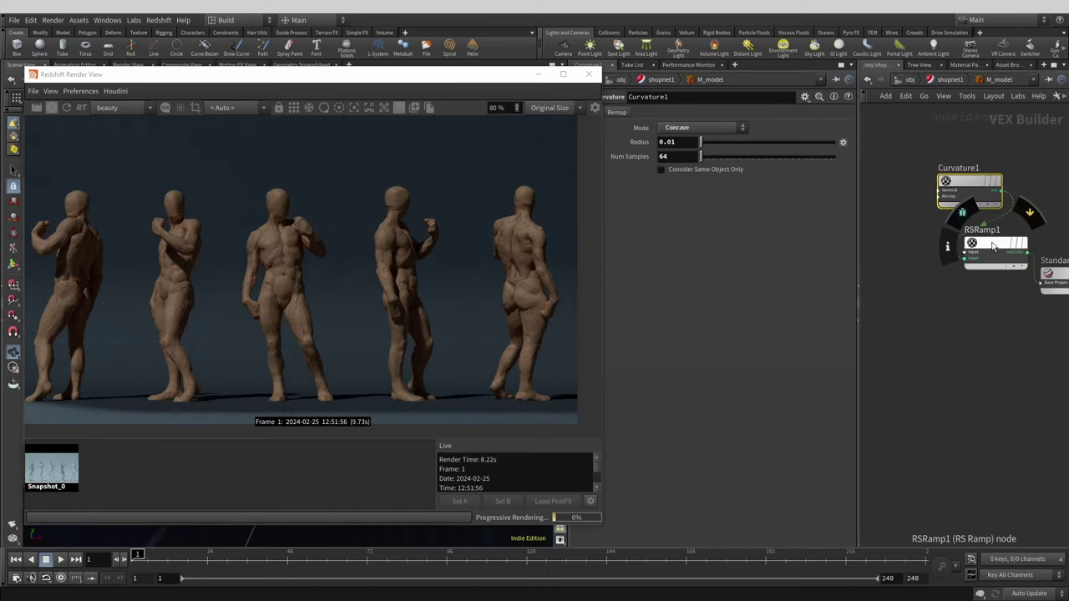
Step: Change the ramp end point's interpolation to Bezier and slide that point toward the middle of the ramp
drag(971, 182, 903, 175)
click(991, 246)
click(702, 358)
click(687, 412)
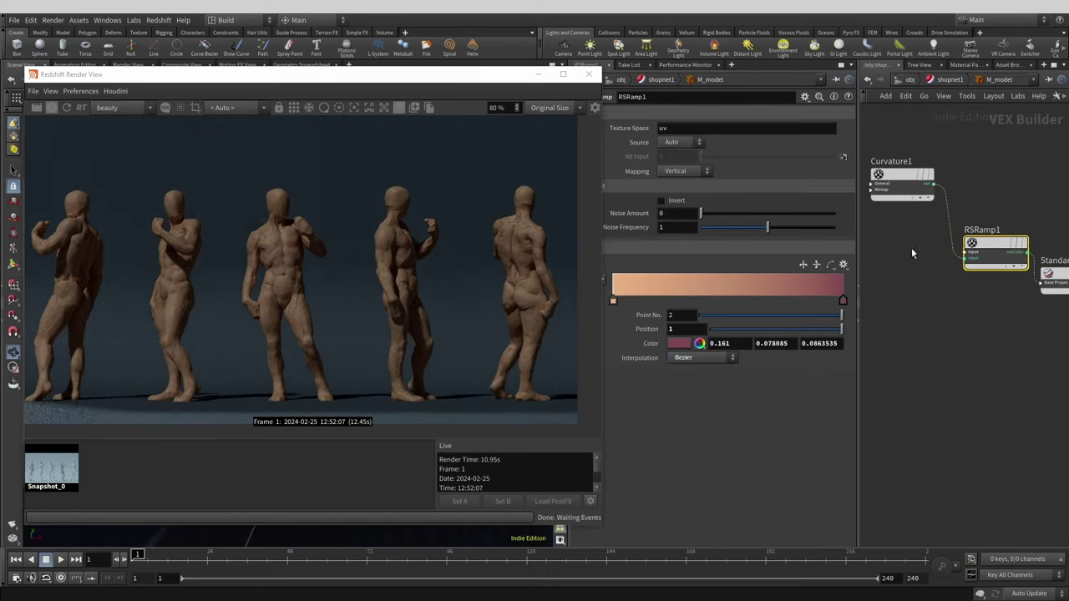
click(613, 300)
drag(843, 300, 715, 309)
Step: Return the Curvature radius to 0.005 and store a snapshot of the render
click(904, 177)
key(Return)
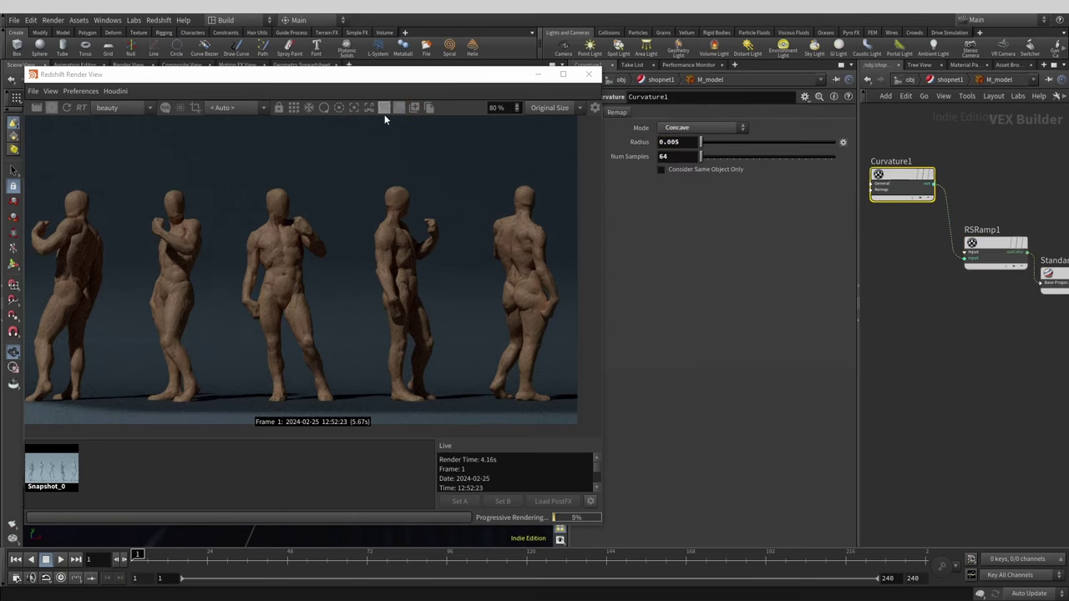
click(414, 108)
Step: Set the Curvature node's radius to 0.01 and compare the render with the stored snapshot
drag(992, 243, 947, 272)
middle_drag(1018, 236, 995, 242)
click(687, 143)
key(BackSpace)
text(1)
key(Return)
click(48, 469)
Step: Set the reflection roughness of M_model's standard material to 0.5
click(681, 142)
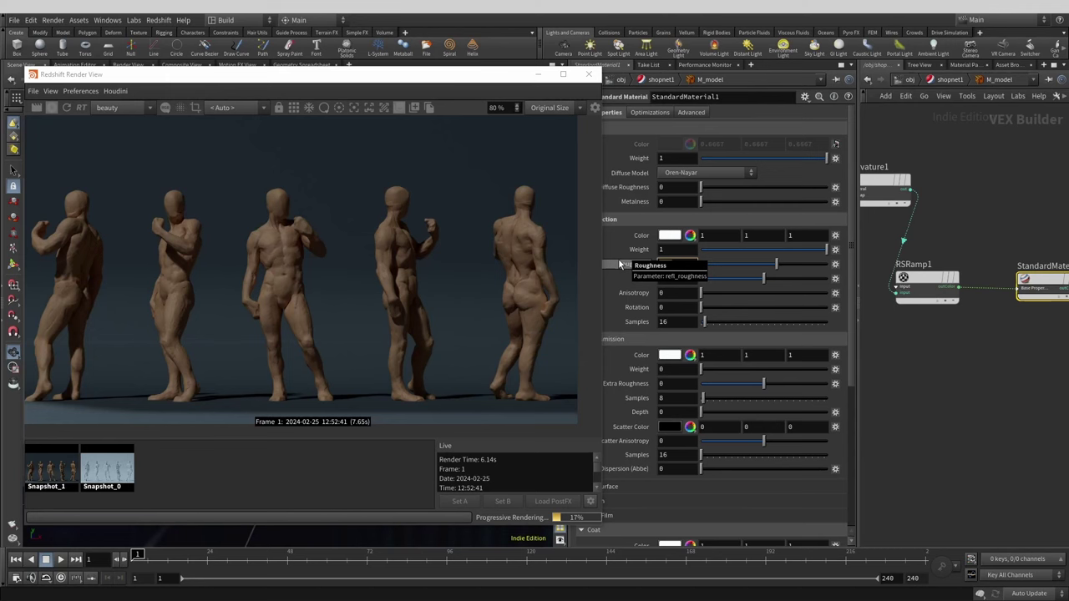
key(Return)
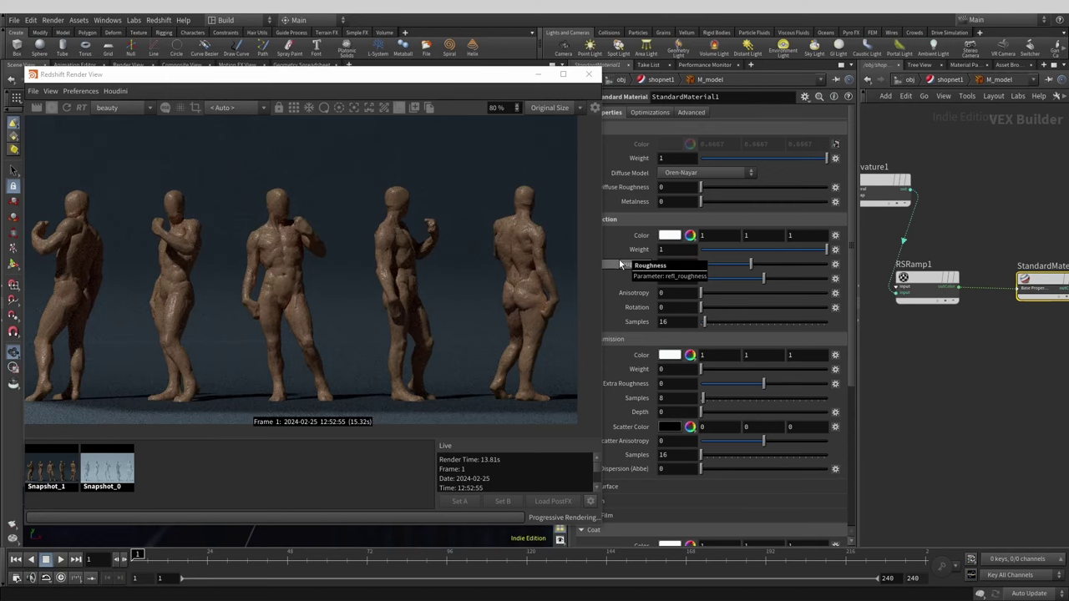
scroll(679, 263, up, 1)
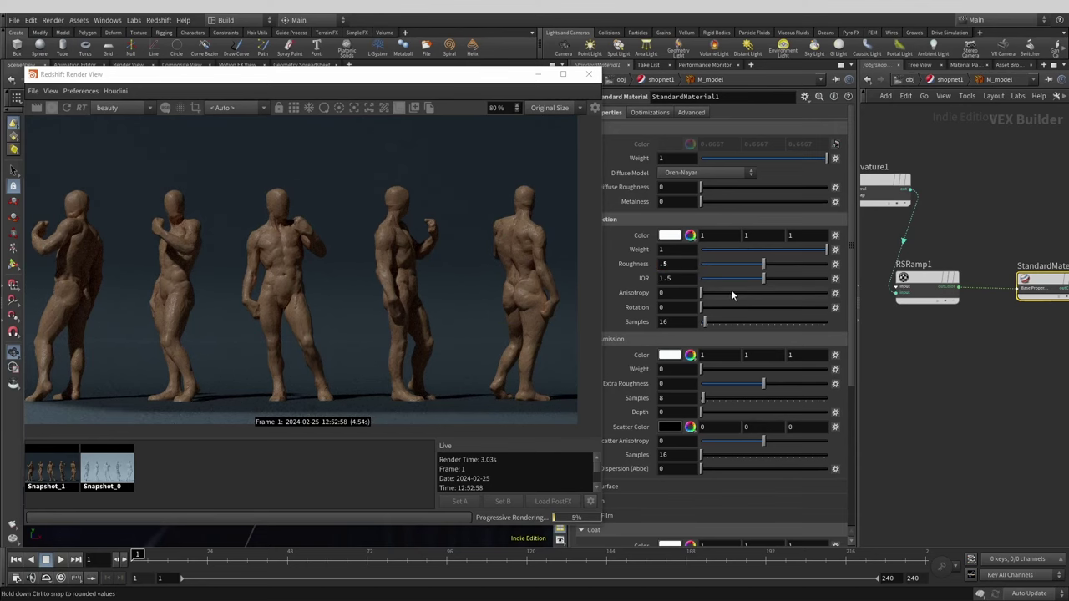
Step: Set the coat weight of M_model's standard material to 1
scroll(731, 289, down, 3)
drag(496, 78, 446, 76)
scroll(647, 464, down, 2)
drag(628, 439, 618, 440)
text(1)
key(Return)
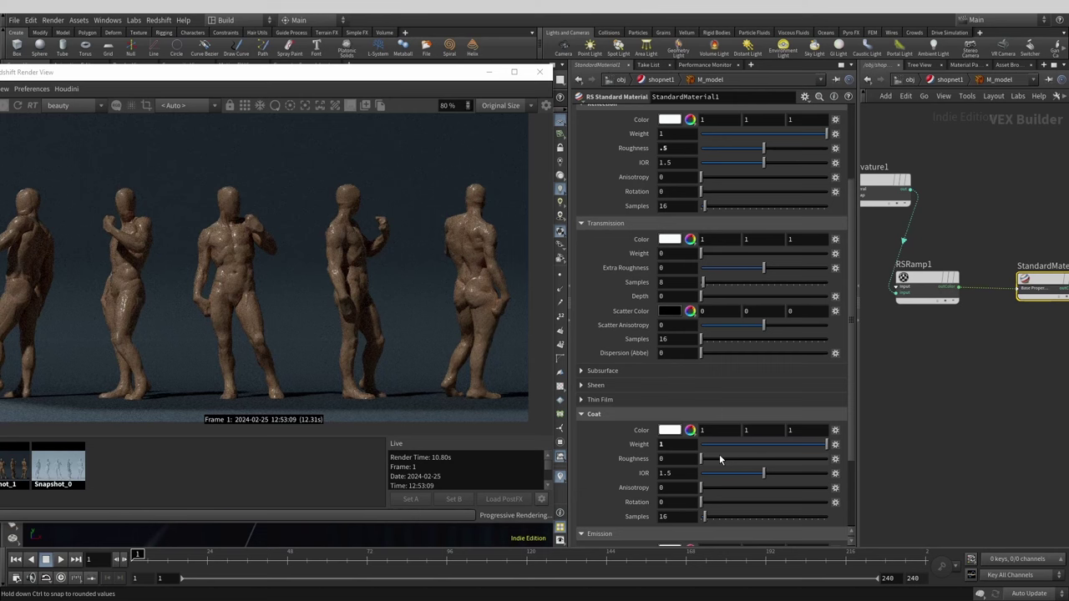
Step: Set the material's coat roughness to 0.005, its weight to 0.5 and its IOR to 1.333
text(.005)
key(Return)
text(.)
drag(681, 445, 633, 470)
text(5)
key(Return)
text(1.333)
key(Return)
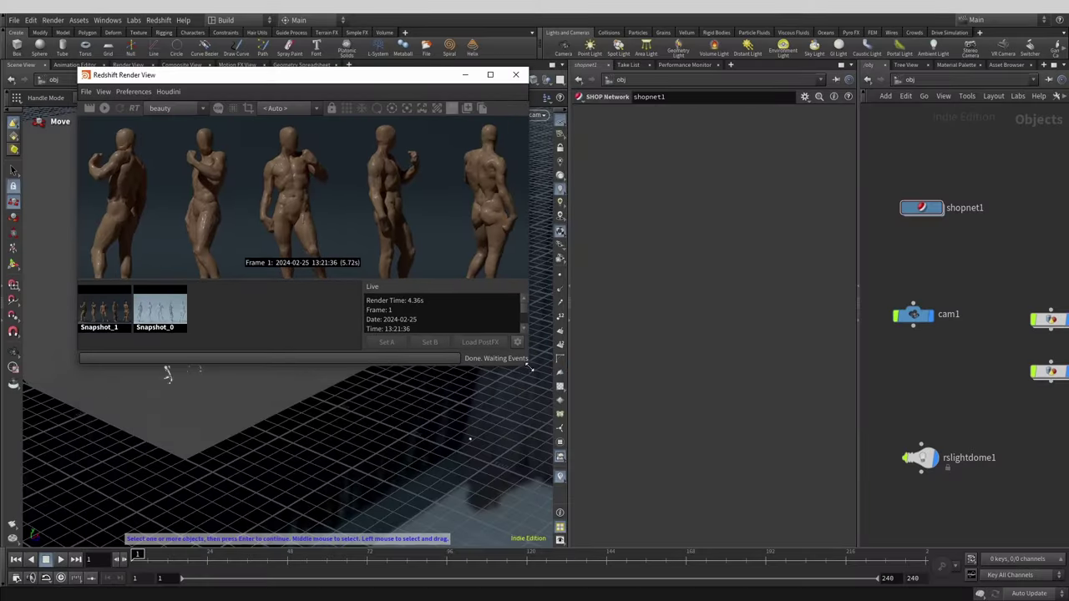
Step: Switch off rslightdome1 for both rendering and viewports, and restart the live Redshift render
scroll(311, 172, down, 3)
drag(324, 77, 270, 31)
alt+drag(338, 344, 355, 418)
scroll(359, 416, up, 3)
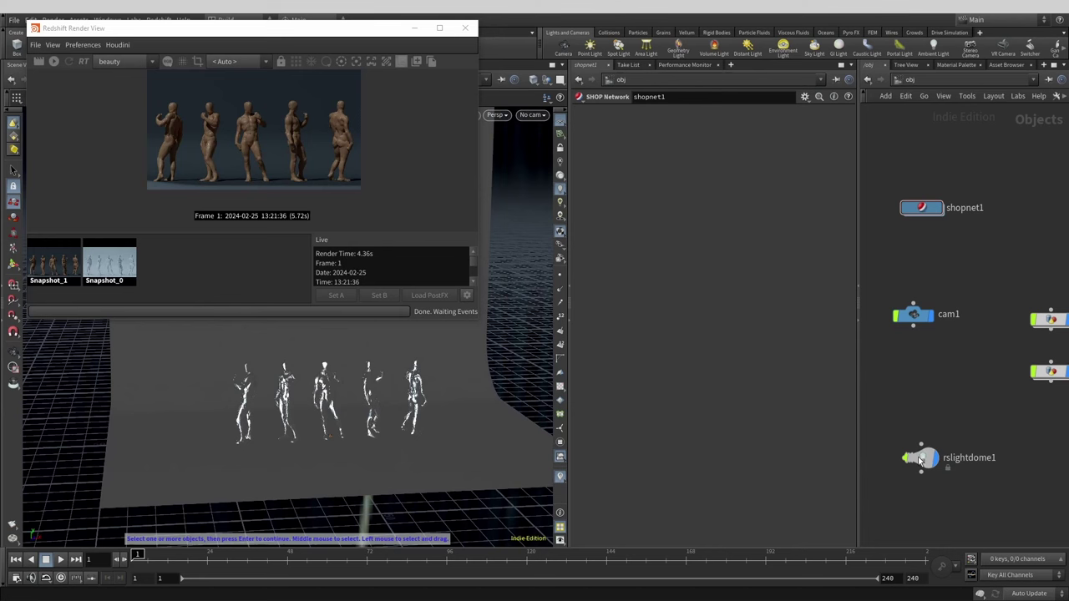
click(921, 458)
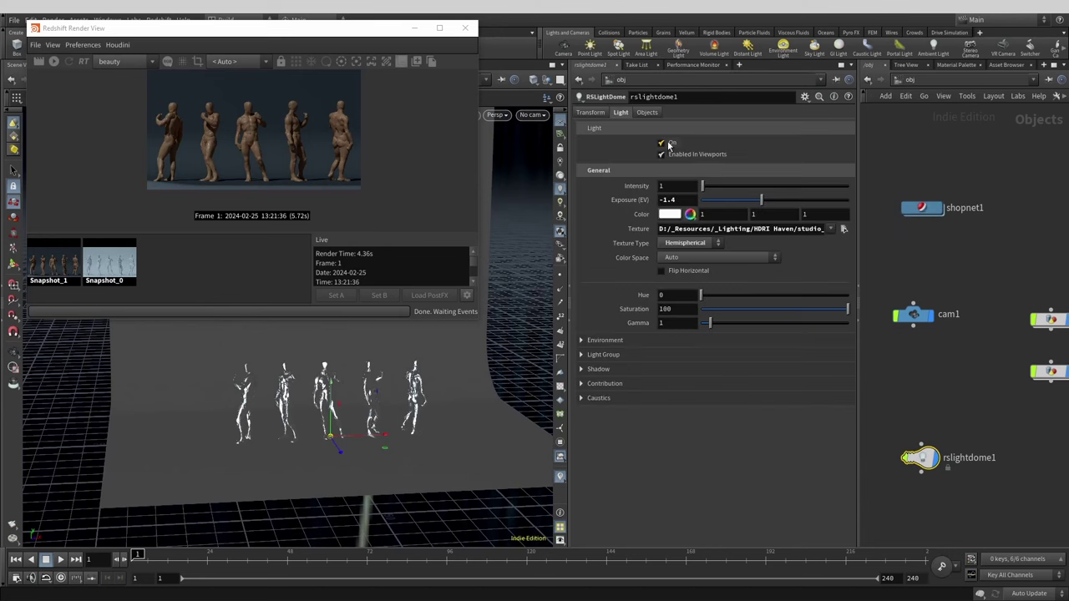
click(662, 154)
click(661, 143)
click(53, 62)
Step: Add a Redshift RSLight at object level below rslightdome1 and name it TOP
middle_drag(961, 520, 983, 482)
key(Tab)
mouse_move(1007, 476)
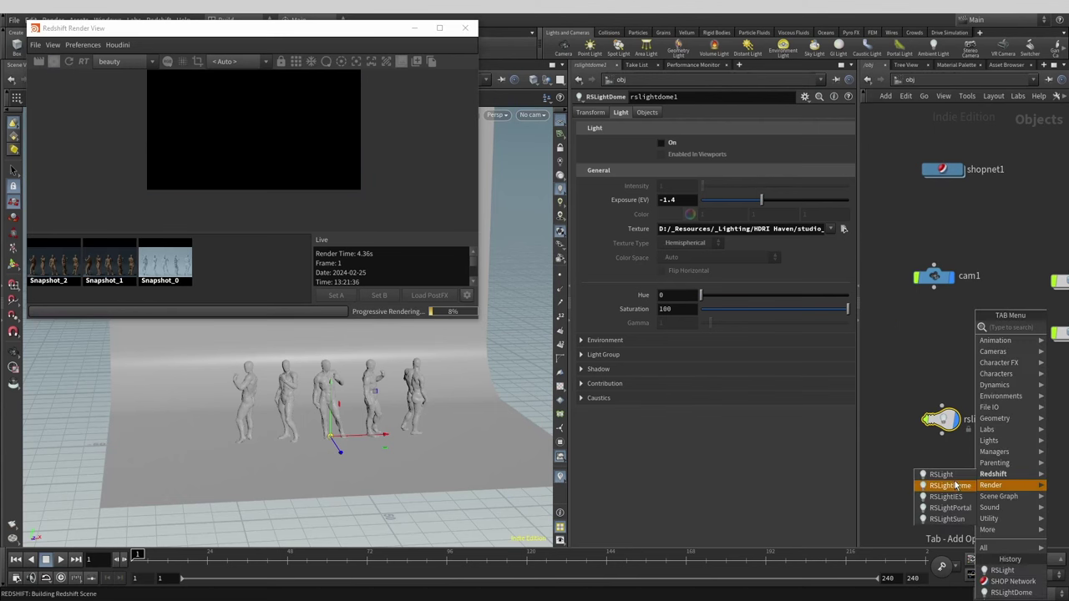
click(952, 484)
click(949, 469)
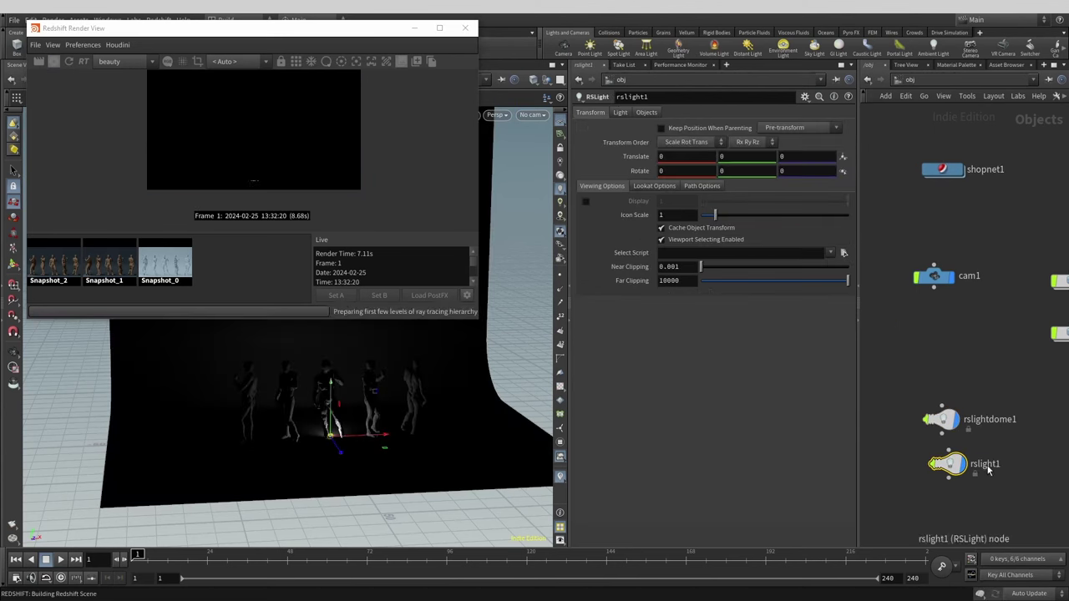
click(990, 468)
text(TOP)
key(Return)
Step: Set the TOP area light's size to 50 by 10
click(620, 113)
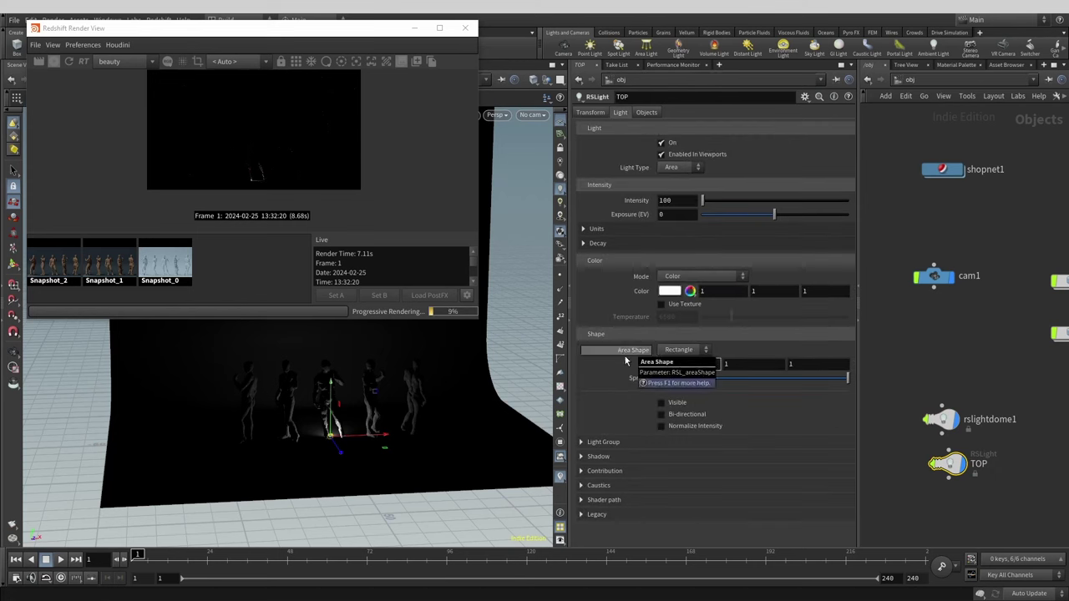
key(Tab)
text(10)
key(Return)
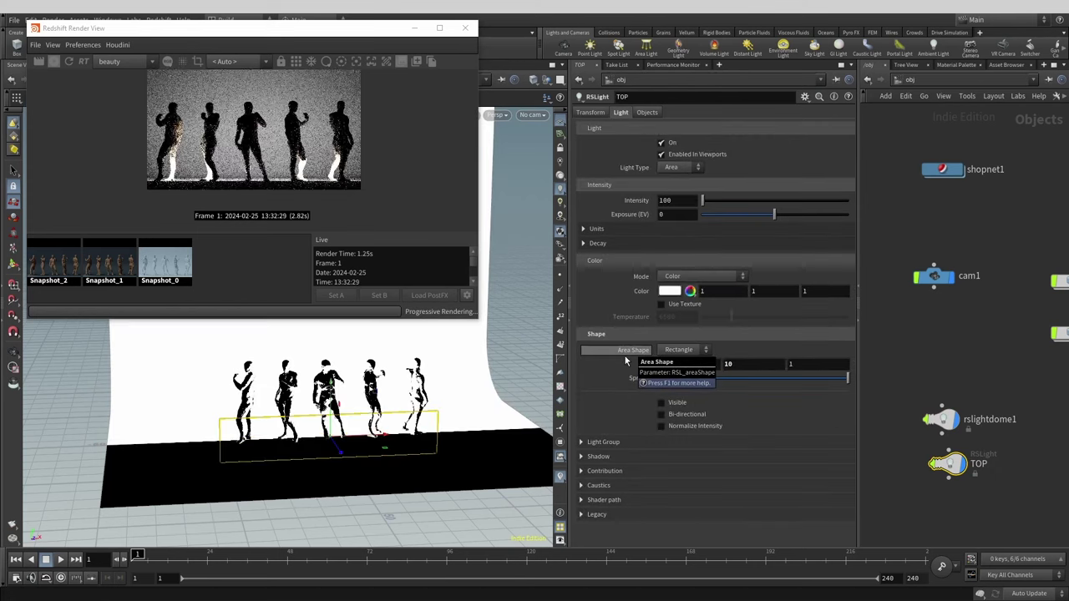
Step: Raise the TOP light above the figures to about 41.6 in Y and set its X rotation to -90
alt+drag(328, 442, 426, 438)
scroll(417, 439, down, 2)
drag(329, 433, 409, 434)
key(r)
drag(365, 363, 277, 361)
click(591, 112)
drag(706, 171, 525, 157)
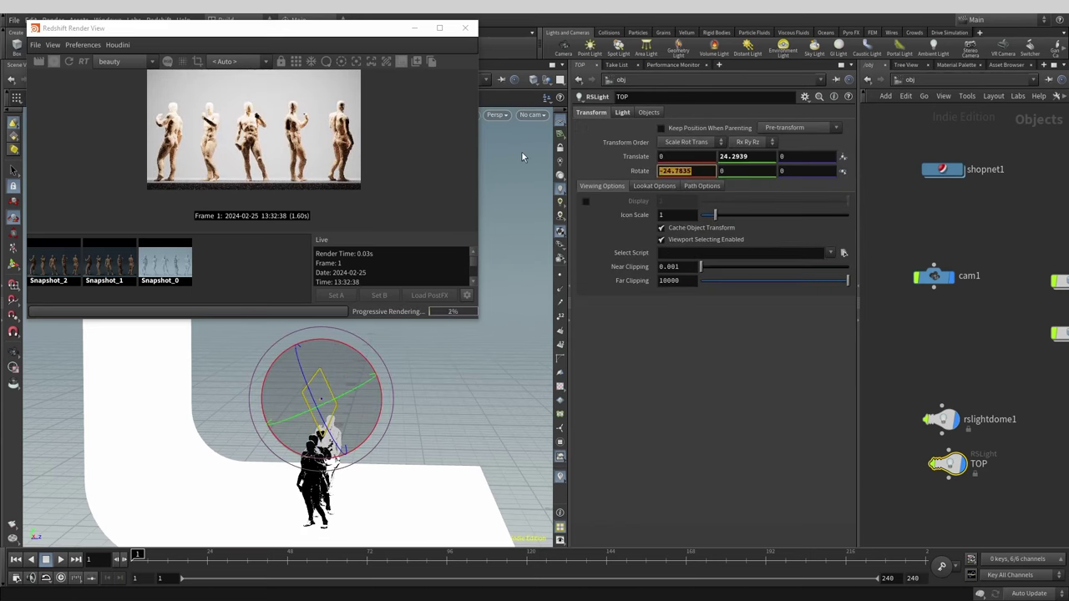
text(-90)
key(Return)
alt+drag(468, 384, 372, 403)
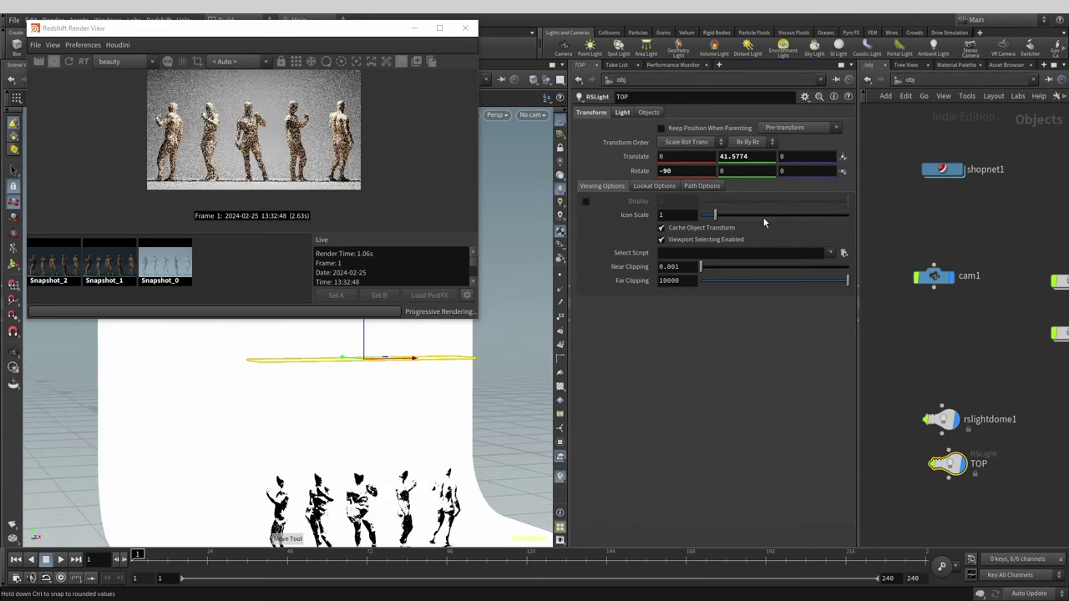
Step: Lower the TOP light's exposure to -2.2
click(622, 112)
drag(769, 215, 757, 216)
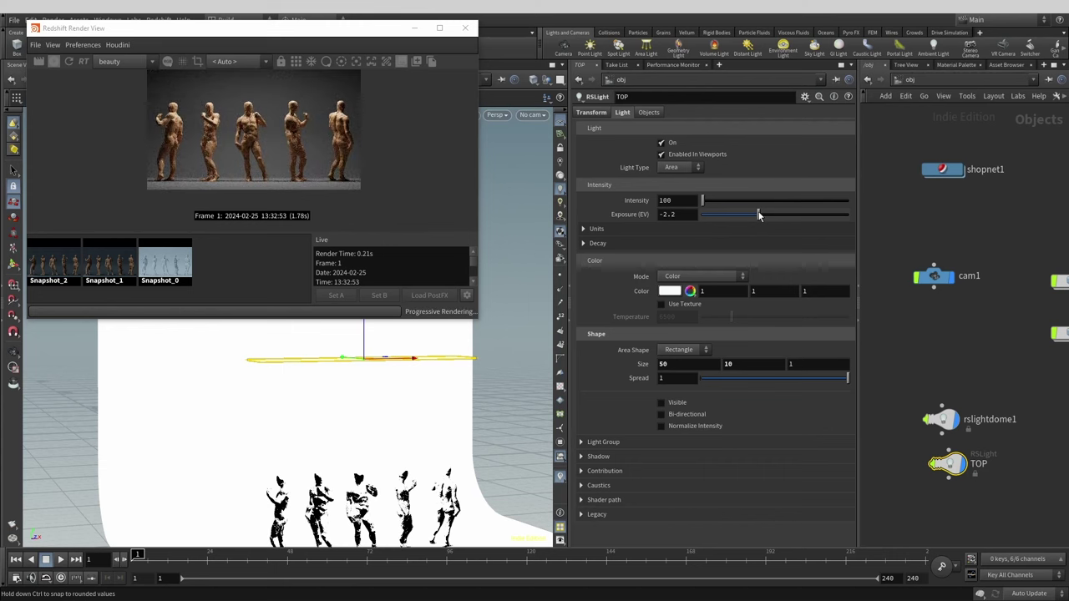
drag(420, 376, 392, 394)
alt+right_drag(392, 395, 375, 389)
alt+drag(375, 390, 412, 393)
Step: Duplicate the TOP light and name the copy FILL_RIGHT
middle_drag(947, 468, 941, 450)
alt+drag(941, 449, 947, 490)
click(946, 488)
text(Fl)
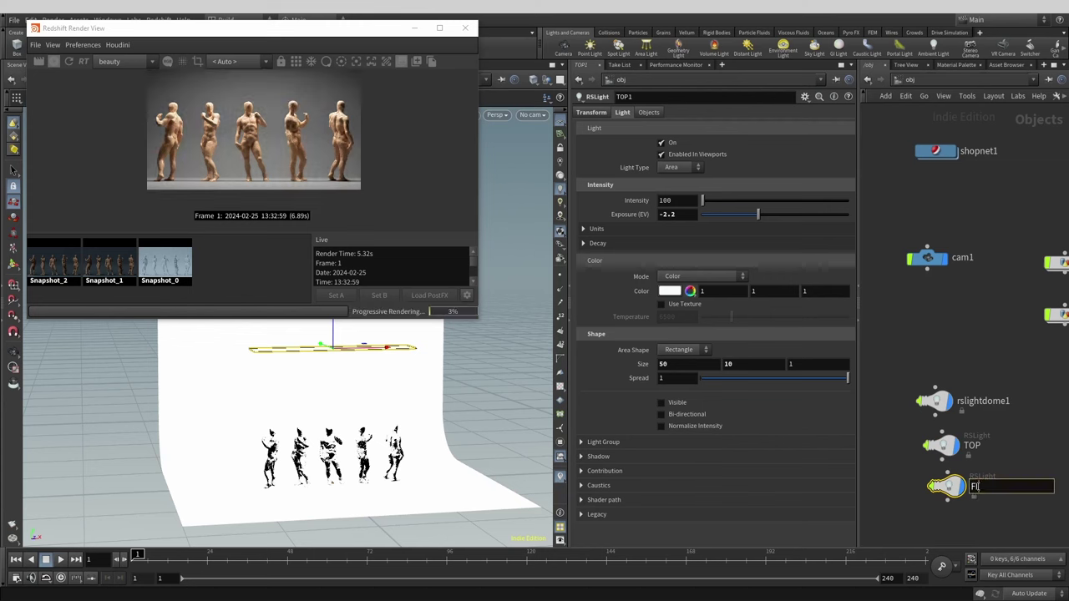
text(LL_RIGHT)
key(Return)
Step: Lower the FILL_RIGHT light from the TOP light's height toward the figures
alt+middle_drag(338, 351, 330, 380)
drag(326, 343, 326, 423)
alt+middle_drag(350, 430, 333, 391)
Step: Rotate FILL_RIGHT to 0 in Y and -90 in Z and stand it to the right of the figures
click(595, 114)
key(e)
key(r)
drag(269, 368, 507, 415)
double_click(807, 171)
text(-90)
key(Return)
double_click(725, 170)
text(0)
key(Return)
key(t)
Step: Set FILL_RIGHT's exposure to -4.32 and its first size value to 30
click(622, 114)
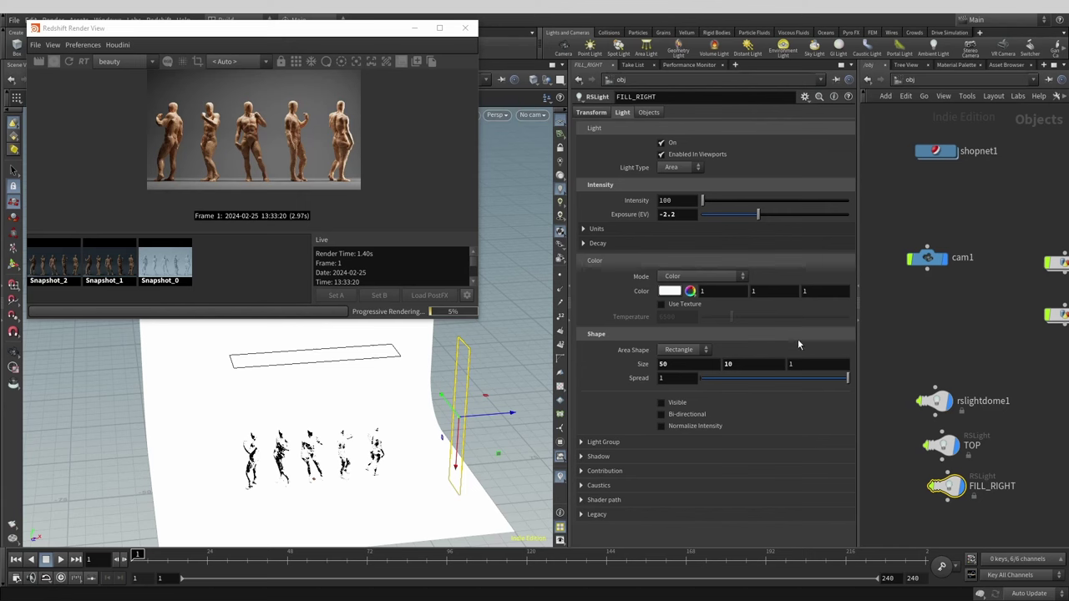
drag(757, 214, 743, 215)
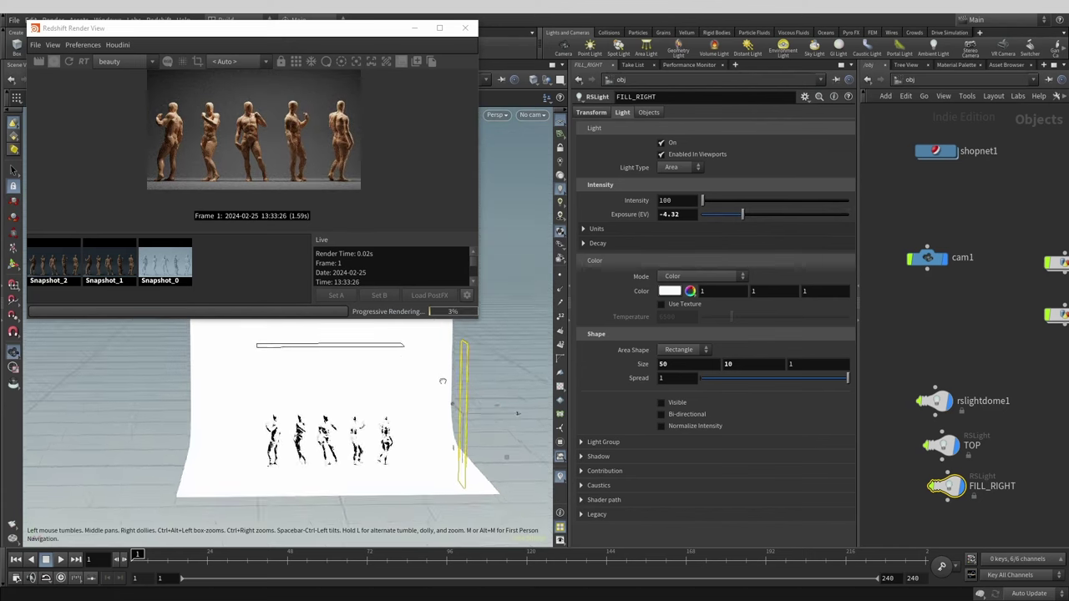
double_click(676, 364)
text(30)
key(Return)
alt+drag(429, 501, 446, 516)
Step: Duplicate FILL_RIGHT as FILL_LEFT and move the copy about 81 units across to the figures' opposite side
middle_drag(1003, 494, 1005, 418)
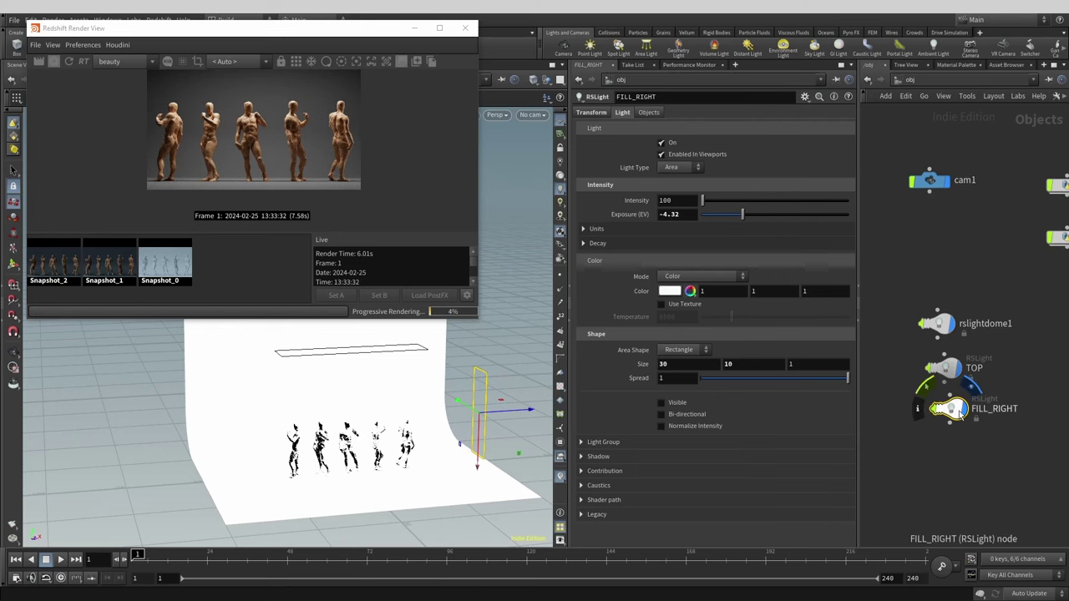
alt+drag(961, 415, 956, 450)
double_click(993, 445)
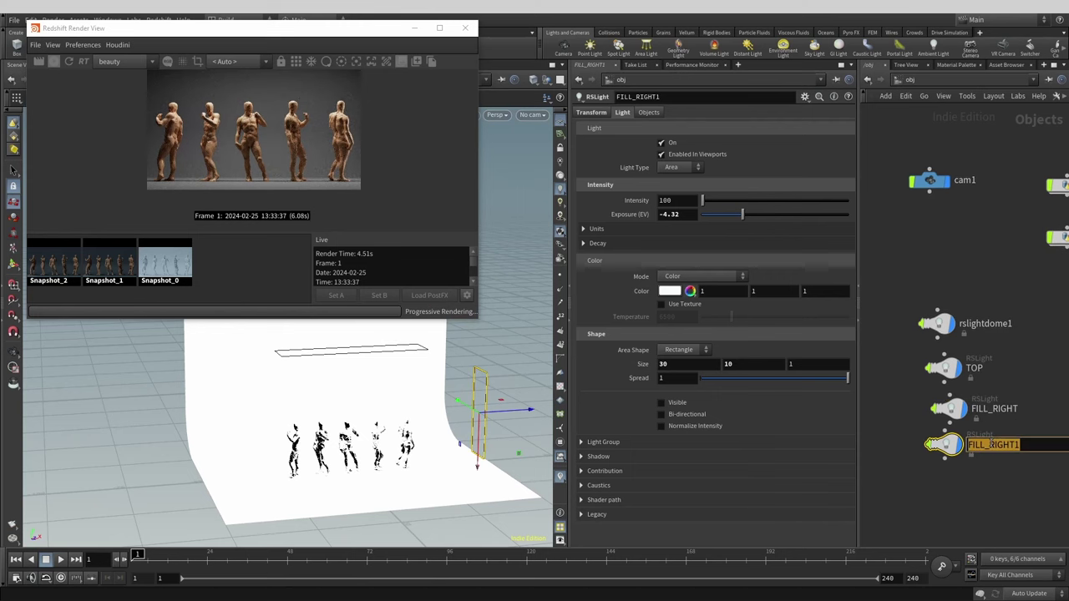
text(FILL_)
key(Return)
drag(530, 410, 299, 424)
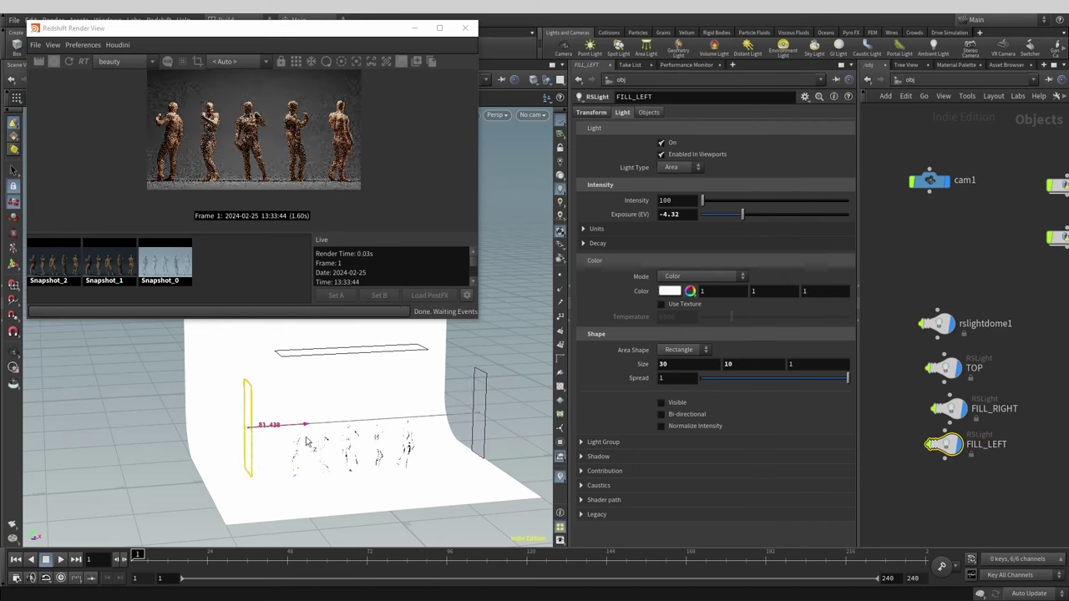
Step: Turn the FILL_LEFT light around with a rotation value of 90 so it faces the figures
click(592, 112)
key(ctrl+z)
alt+drag(367, 451, 388, 476)
key(r)
drag(300, 432, 166, 387)
drag(689, 171, 623, 172)
text(90)
key(Return)
alt+drag(376, 434, 443, 400)
Step: Lower FILL_LEFT's exposure to -4.85 and switch its color mode to Temperature with a value of 10682
click(622, 112)
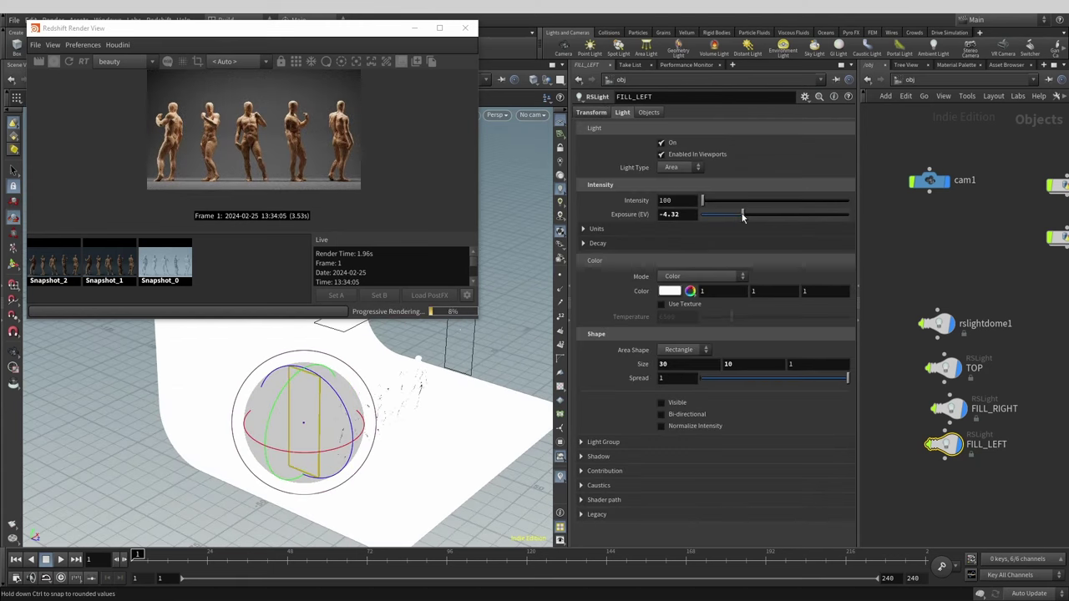
drag(743, 217, 738, 216)
click(686, 277)
click(689, 299)
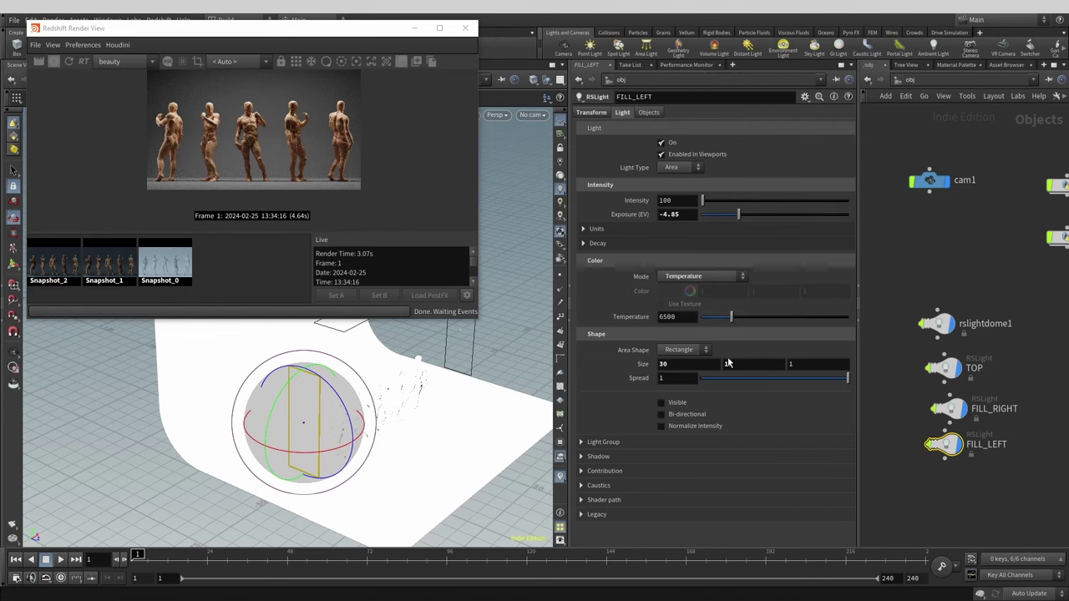
drag(731, 317, 758, 317)
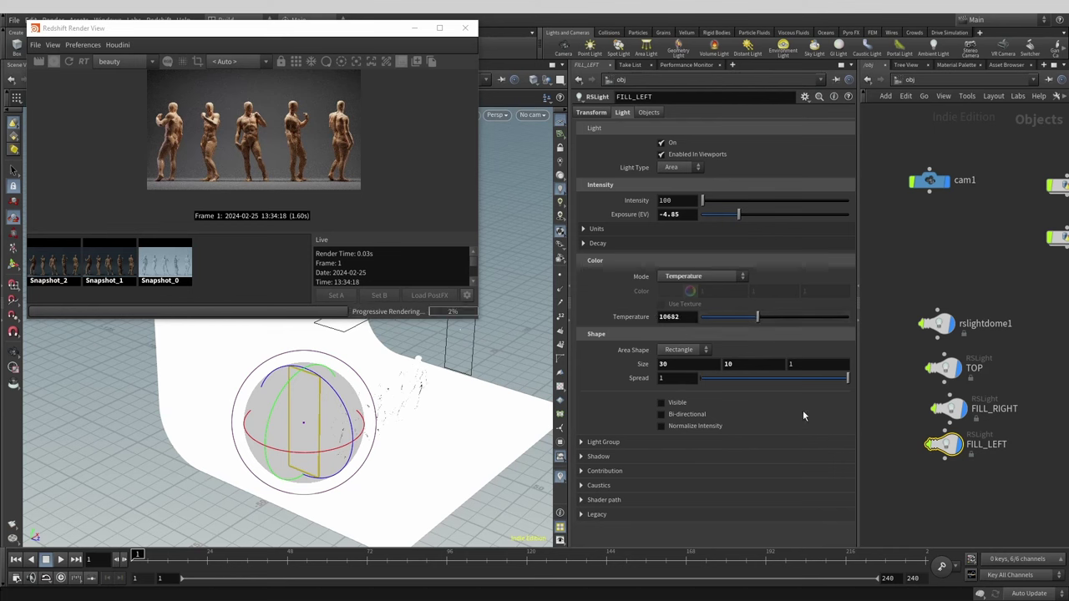
Step: Switch FILL_RIGHT's color mode to Temperature and set a warm value of about 3700
click(950, 412)
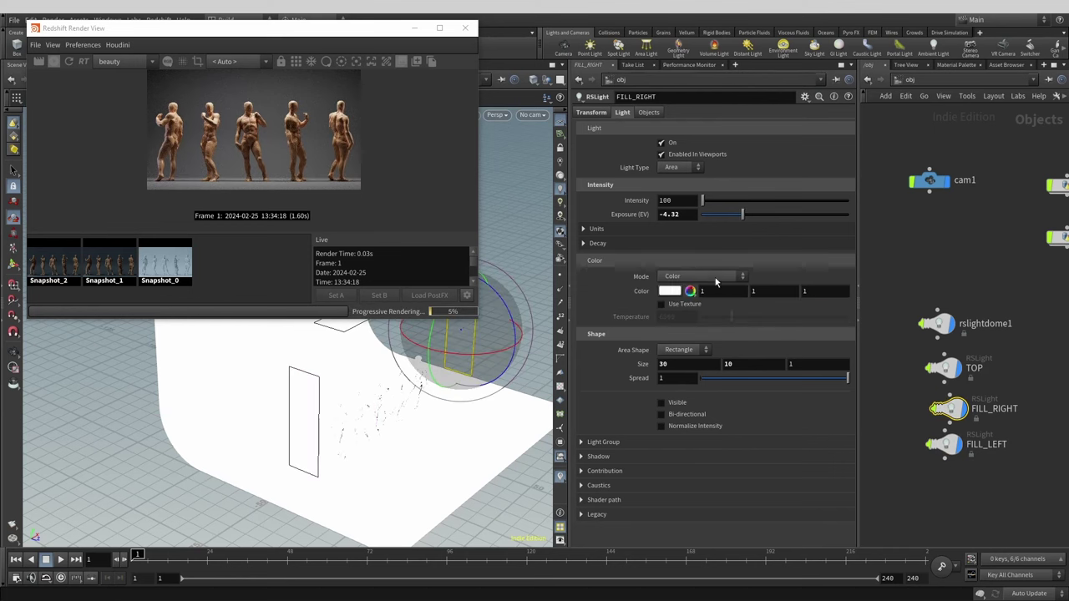
click(716, 278)
click(697, 298)
drag(723, 319, 714, 319)
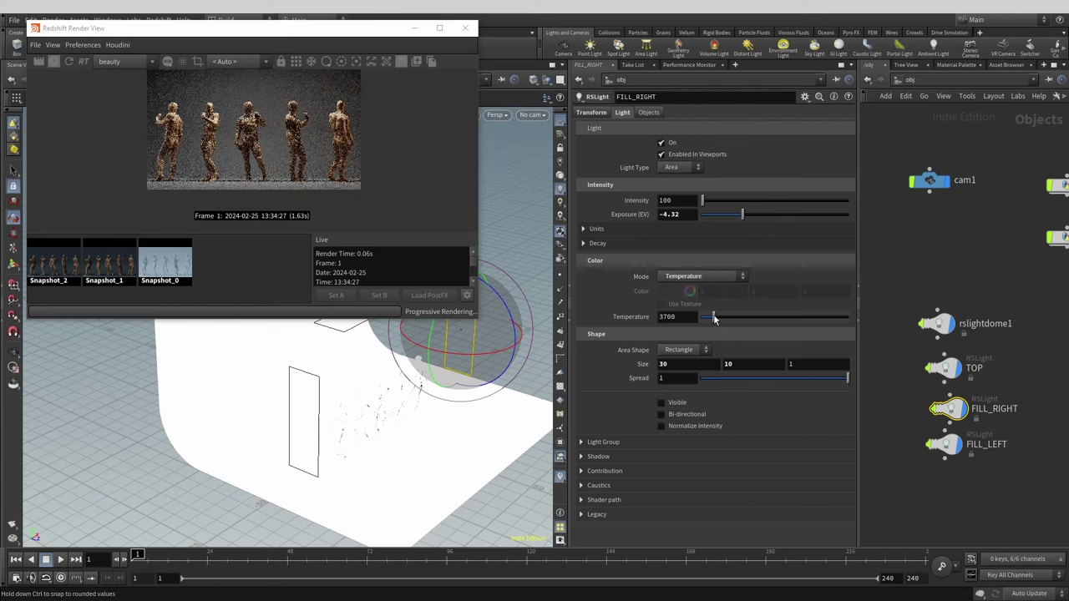
Step: Set the TOP light's color mode to Temperature with a value of 8207
click(944, 368)
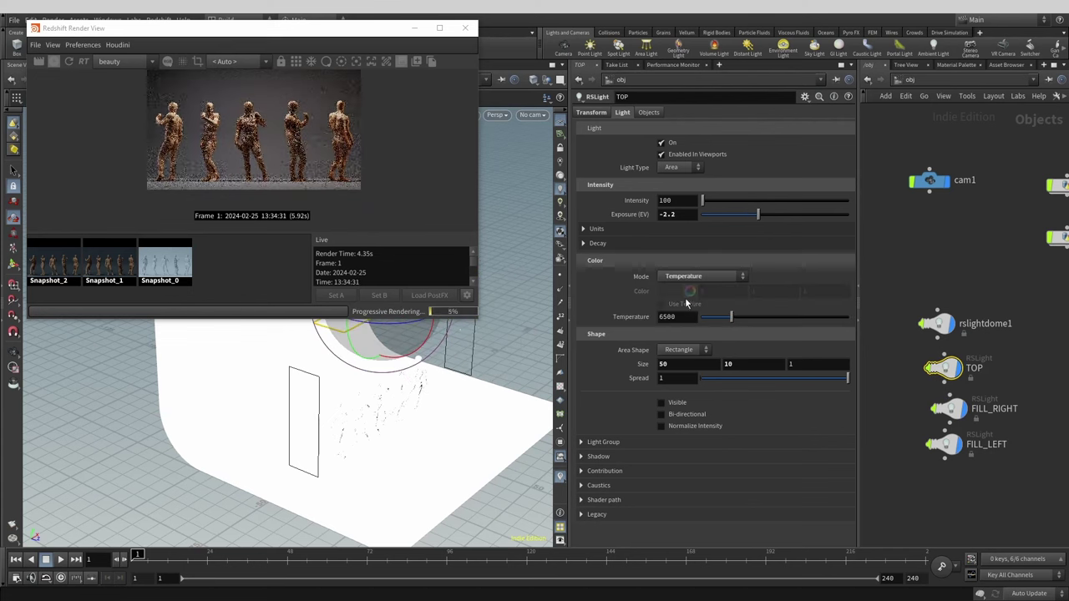
drag(731, 316, 748, 317)
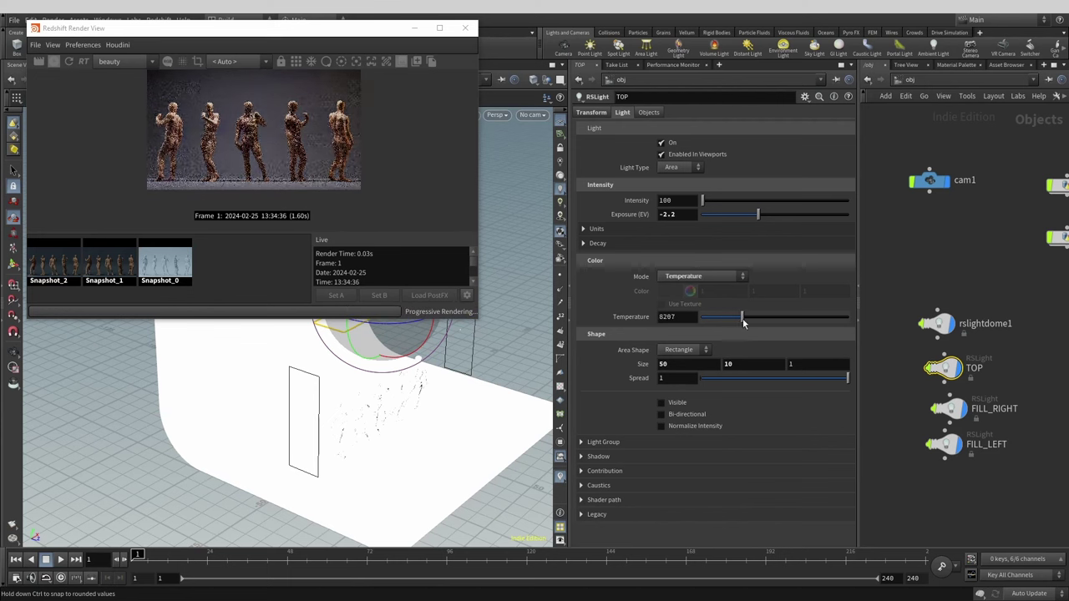
alt+drag(432, 429, 449, 408)
drag(740, 320, 735, 318)
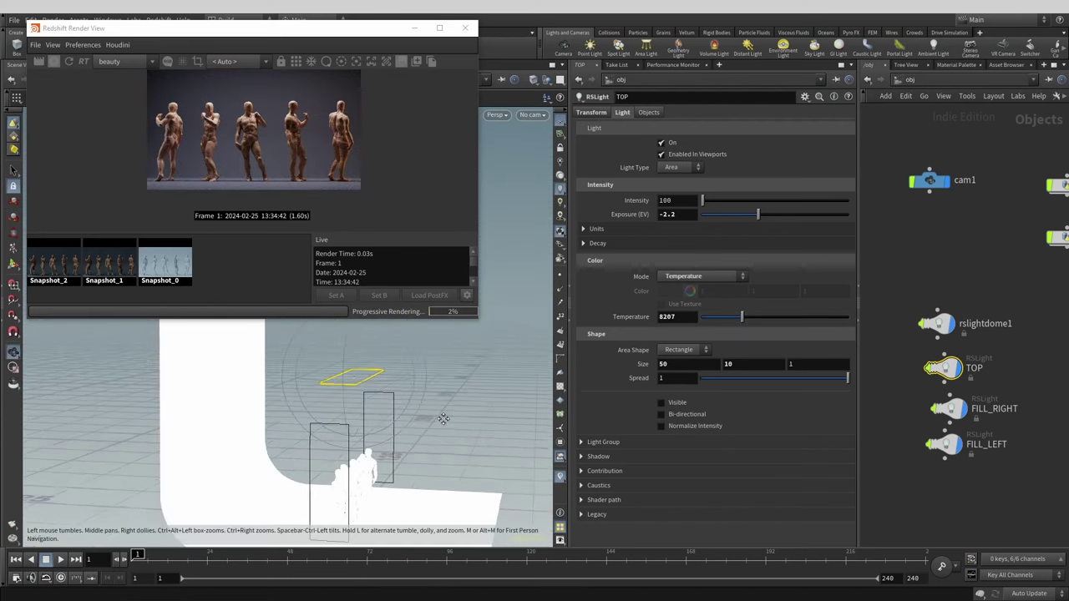
Step: Duplicate the TOP light and name the copy RIM
alt+drag(944, 367, 956, 488)
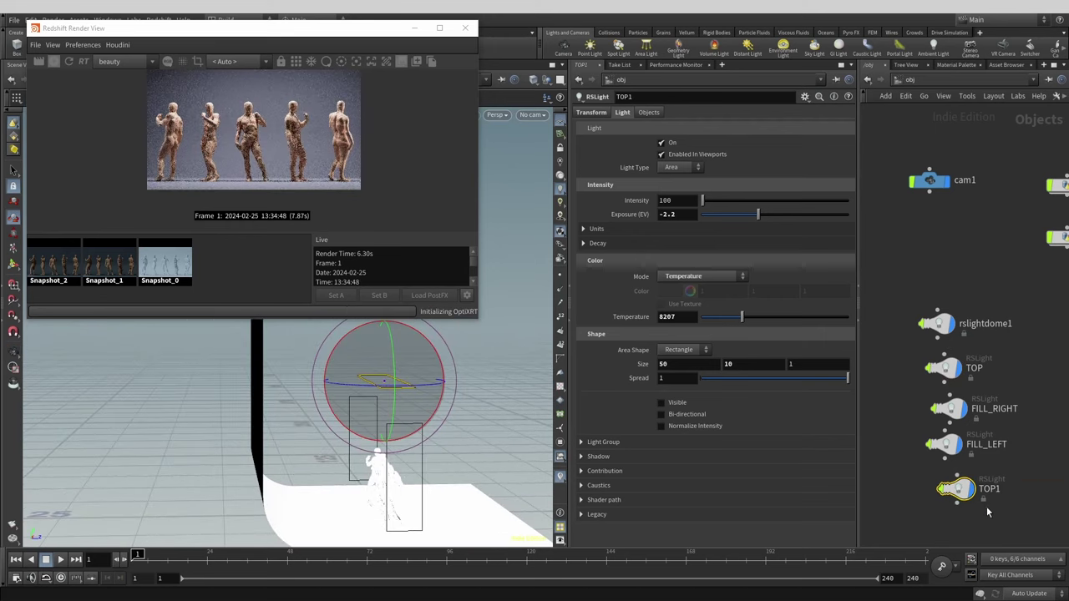
double_click(985, 490)
text(RIM)
key(Return)
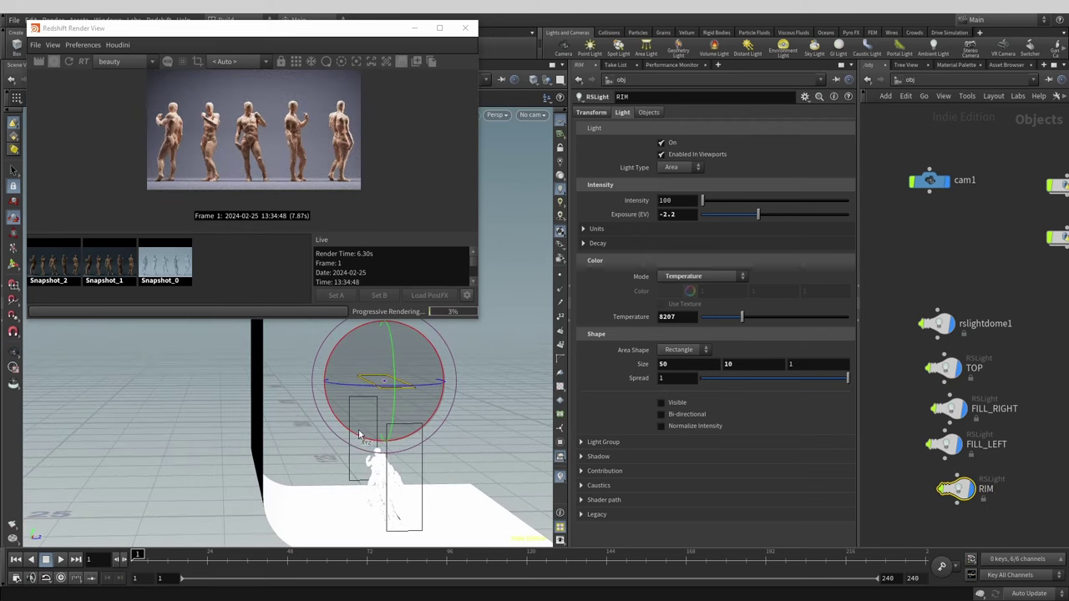
Step: Lower the RIM light, rotate it upright and place it behind the figures, facing them
alt+drag(418, 409, 478, 403)
alt+drag(409, 373, 455, 399)
key(t)
drag(395, 327, 399, 367)
key(r)
alt+drag(472, 405, 529, 410)
key(t)
drag(375, 420, 309, 419)
Step: Enlarge the RIM light by trying 40 for its second size value and settling on 30
double_click(744, 366)
text(40)
key(Return)
alt+drag(472, 390, 409, 385)
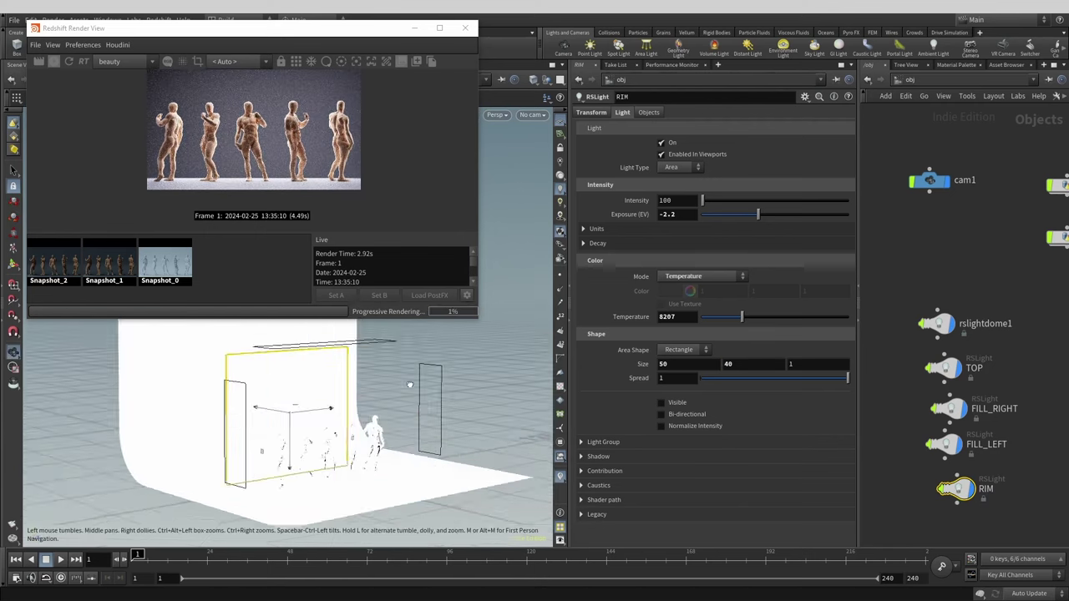
double_click(740, 364)
text(30)
key(Return)
Step: Raise the RIM light slightly and reduce its exposure to -4.77
alt+drag(433, 431, 426, 410)
drag(283, 466, 285, 444)
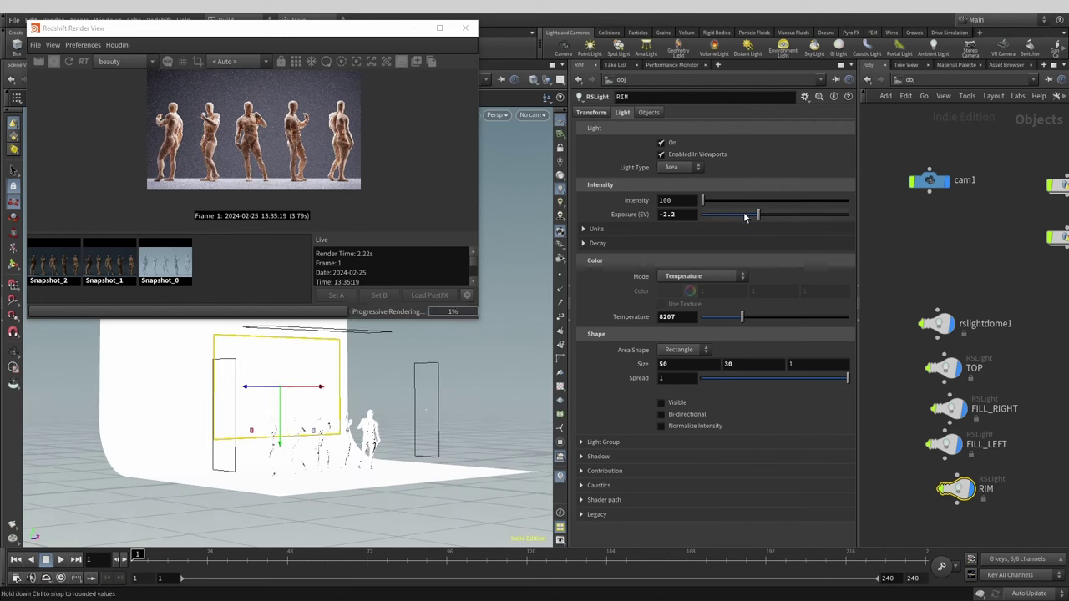
mouse_move(757, 215)
mouse_down()
mouse_move(718, 219)
mouse_move(737, 216)
mouse_up()
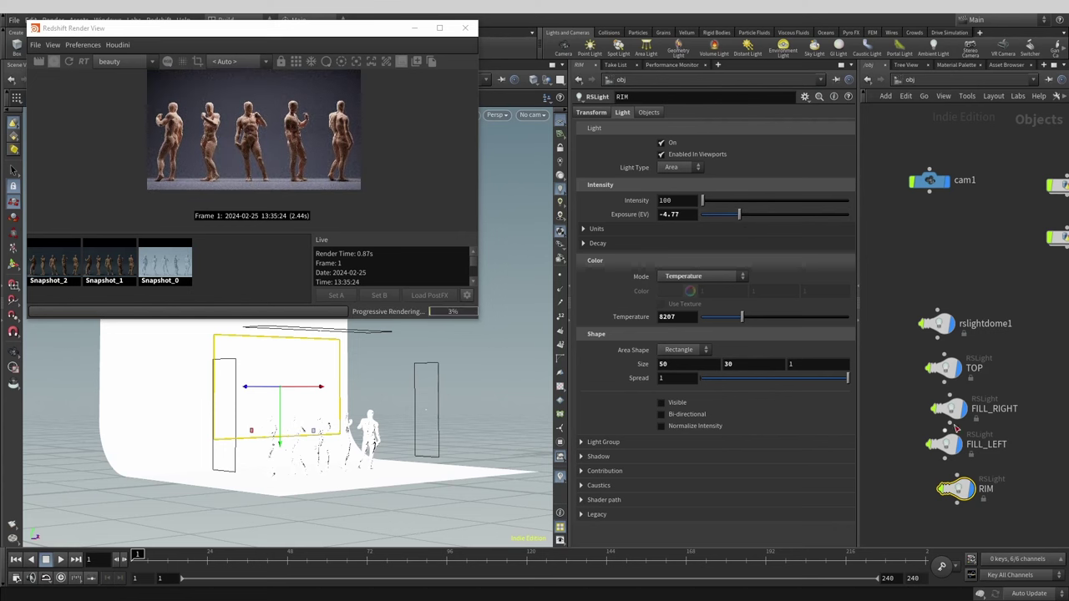
Step: Store a render snapshot, toggle the RIM light off and on, and compare the result with the earlier snapshots
click(417, 62)
click(663, 144)
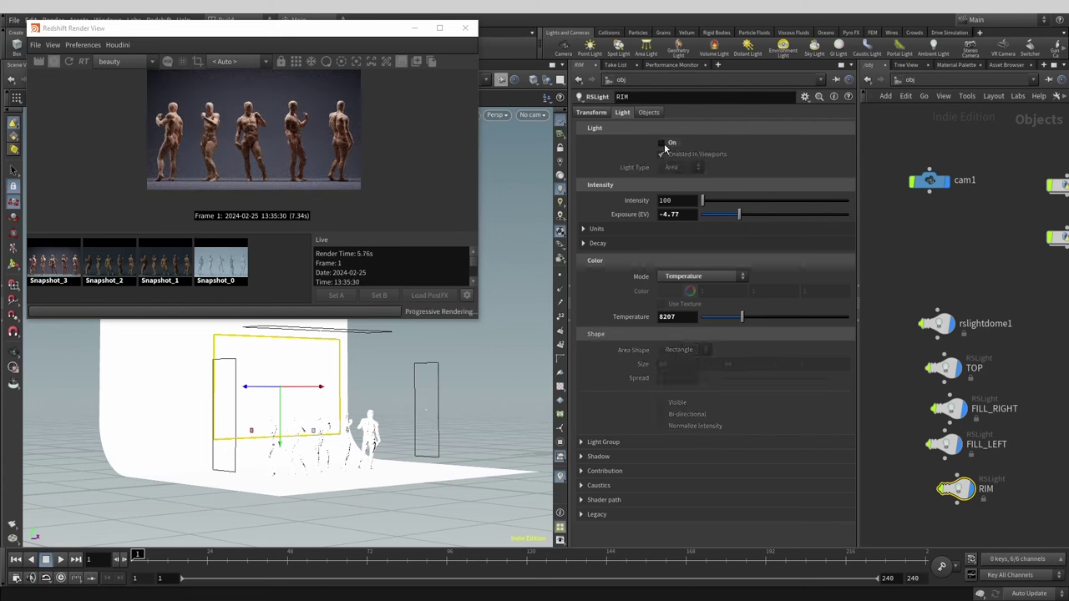
click(664, 144)
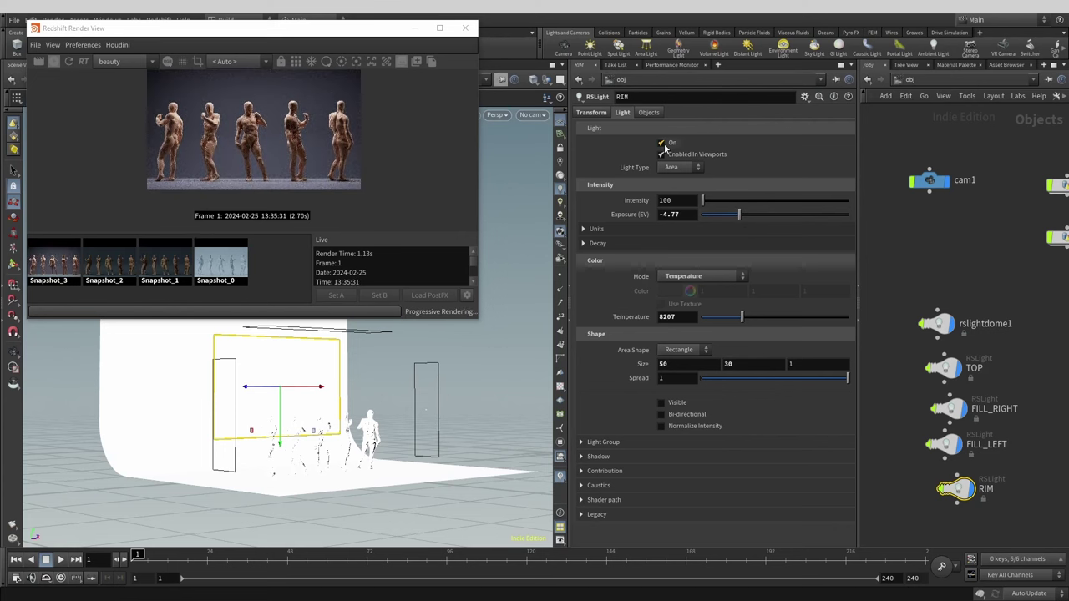
click(156, 267)
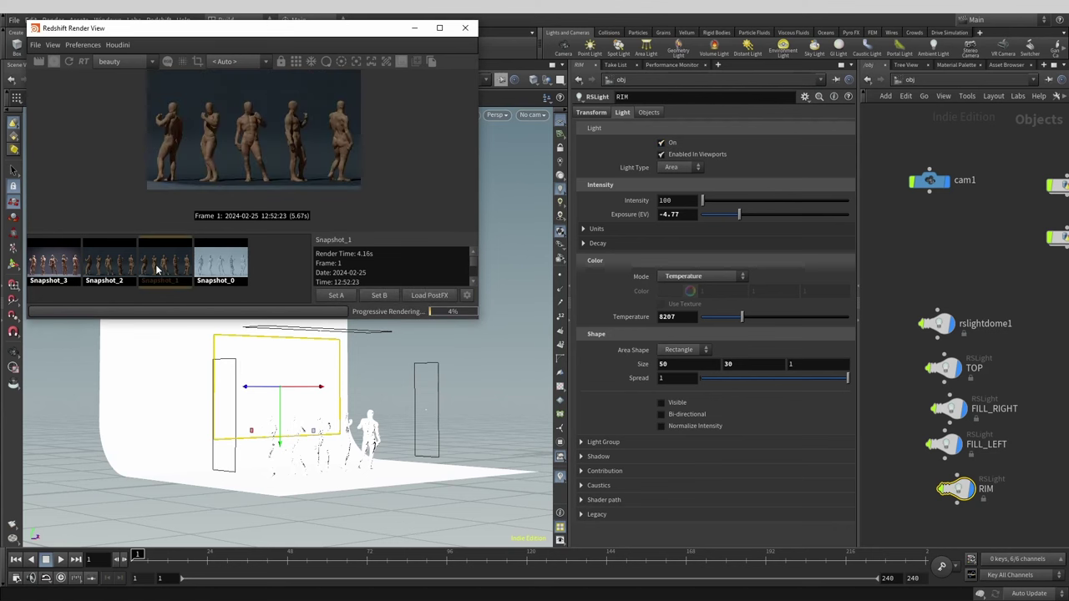
click(156, 267)
click(108, 267)
click(109, 265)
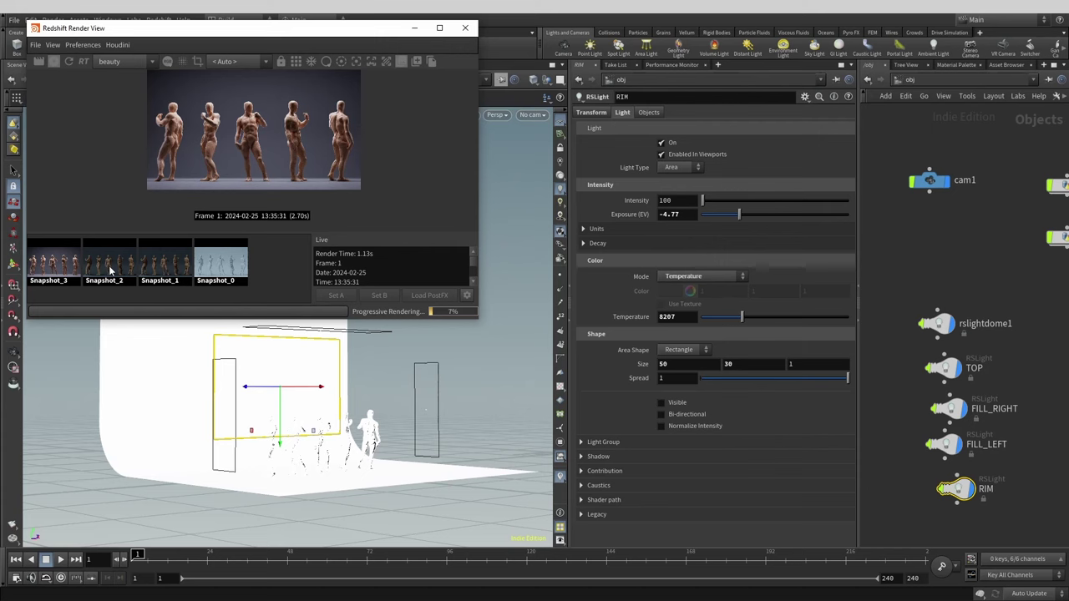
Step: Lower the TOP light's exposure to -2.58 and slightly reduce the RIM light's exposure
click(943, 369)
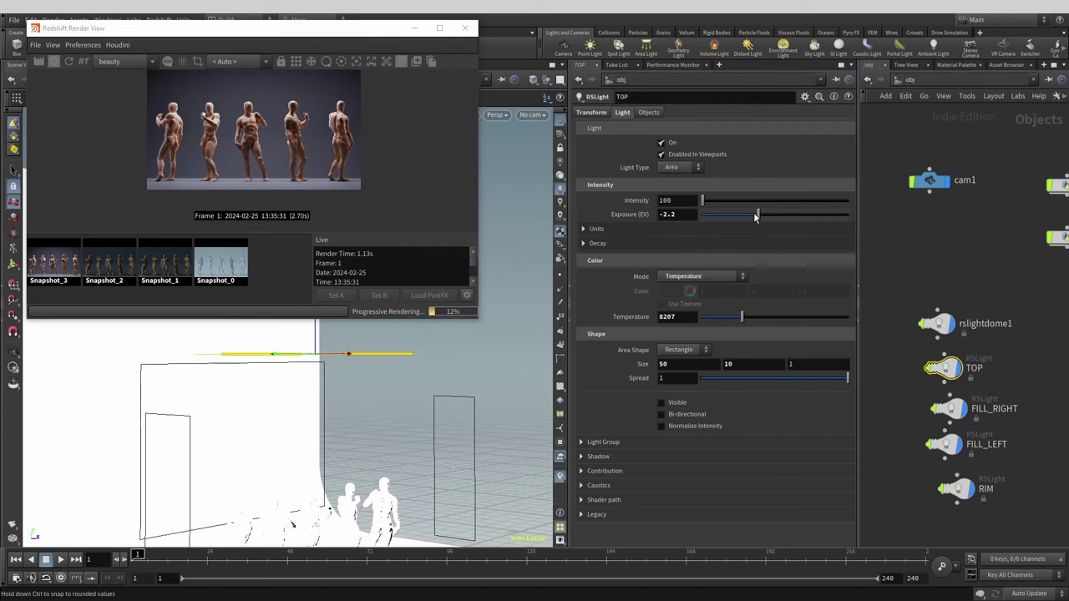
drag(757, 216, 756, 217)
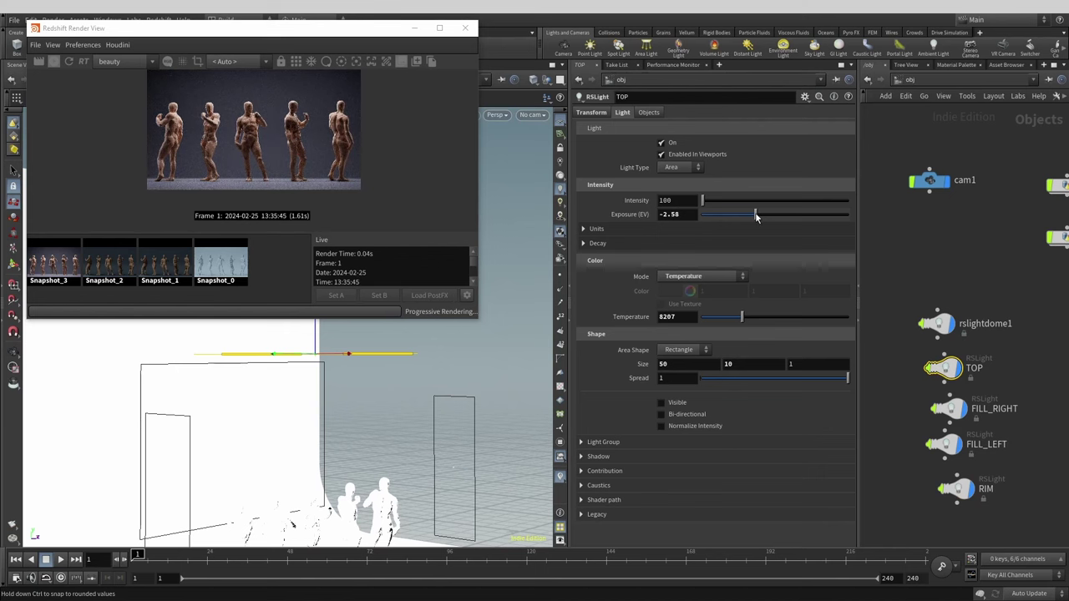
middle_drag(1036, 317, 1031, 270)
click(952, 443)
drag(737, 215, 732, 216)
Step: Reduce FILL_RIGHT's exposure and raise its color temperature to a cooler tone
scroll(245, 123, up, 2)
click(943, 362)
drag(743, 214, 734, 214)
drag(713, 318, 746, 320)
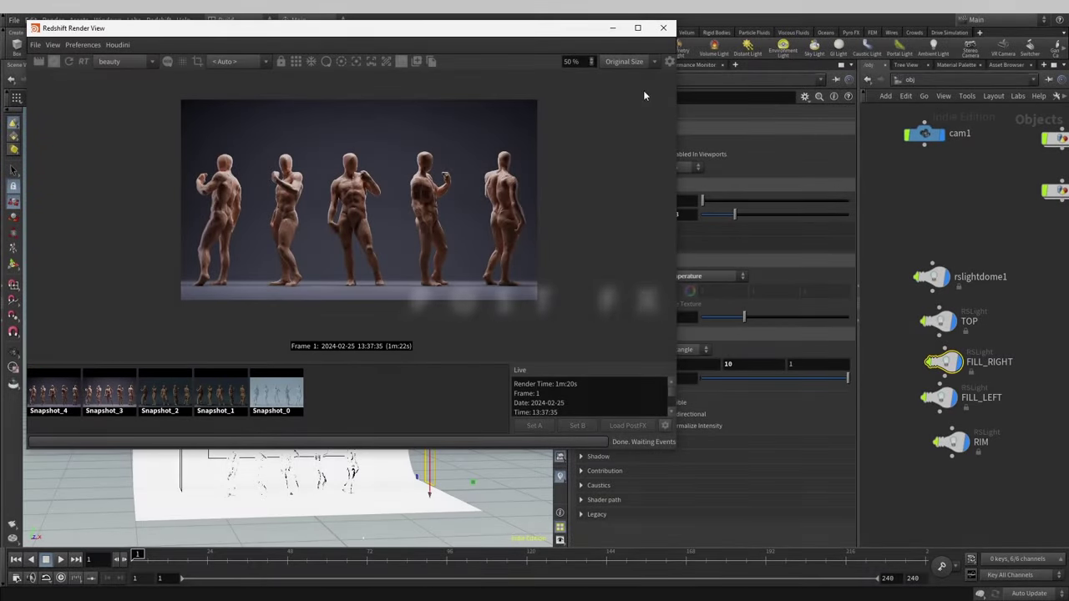
Step: Enable Tonemapping in the render view's Optical post effects and set Highlights to 0.3
click(669, 62)
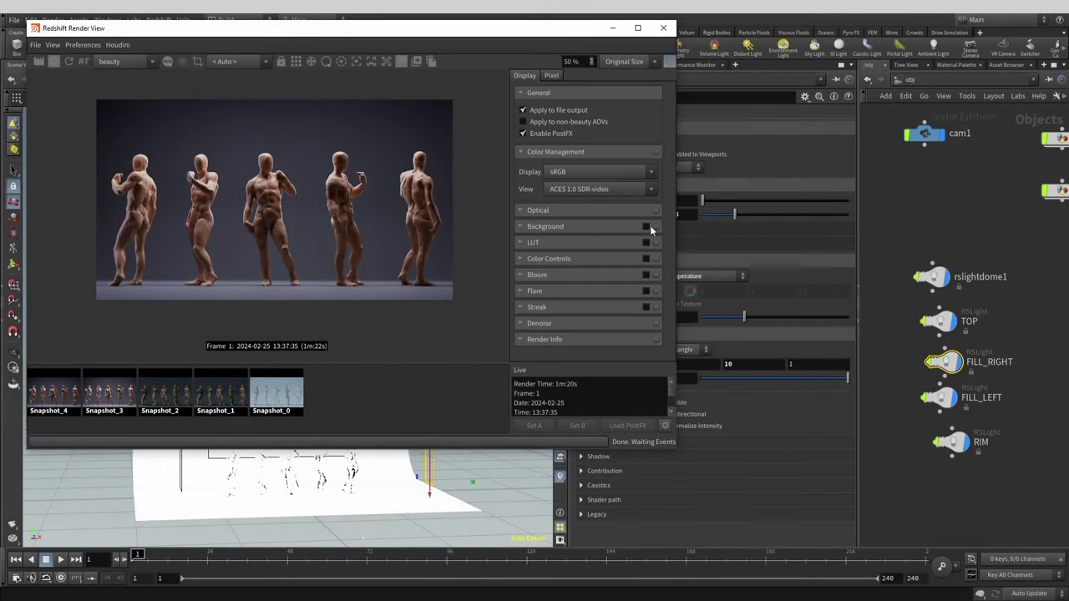
click(521, 209)
scroll(564, 287, down, 2)
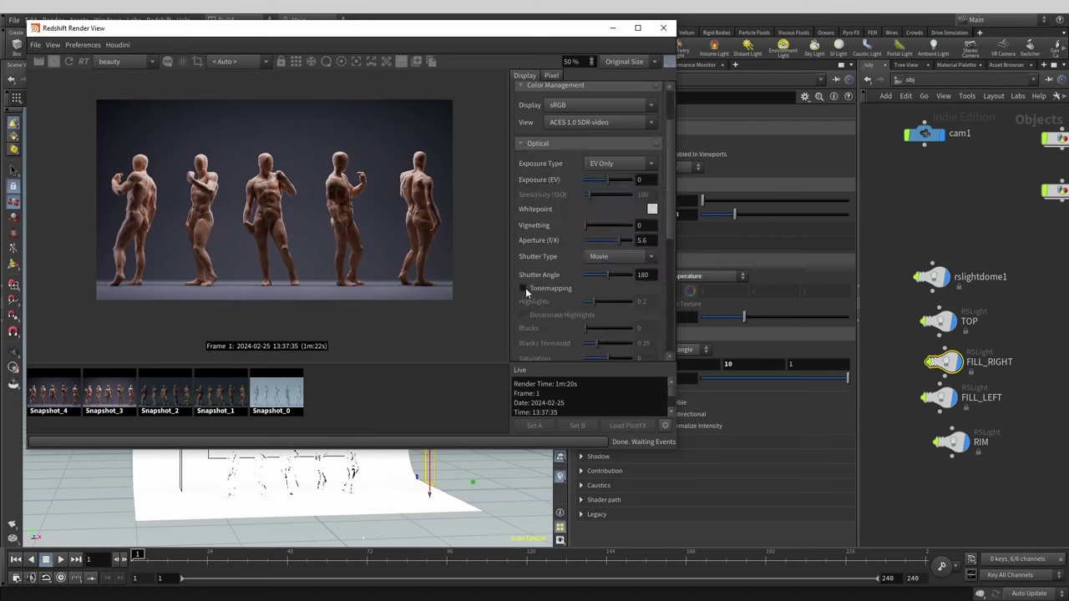
click(524, 288)
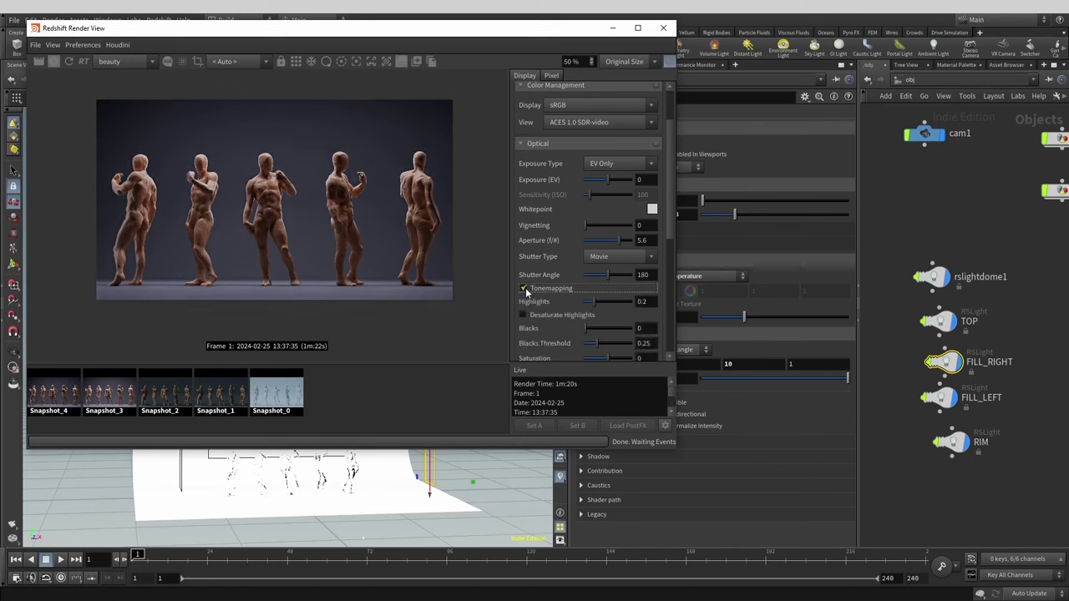
click(643, 302)
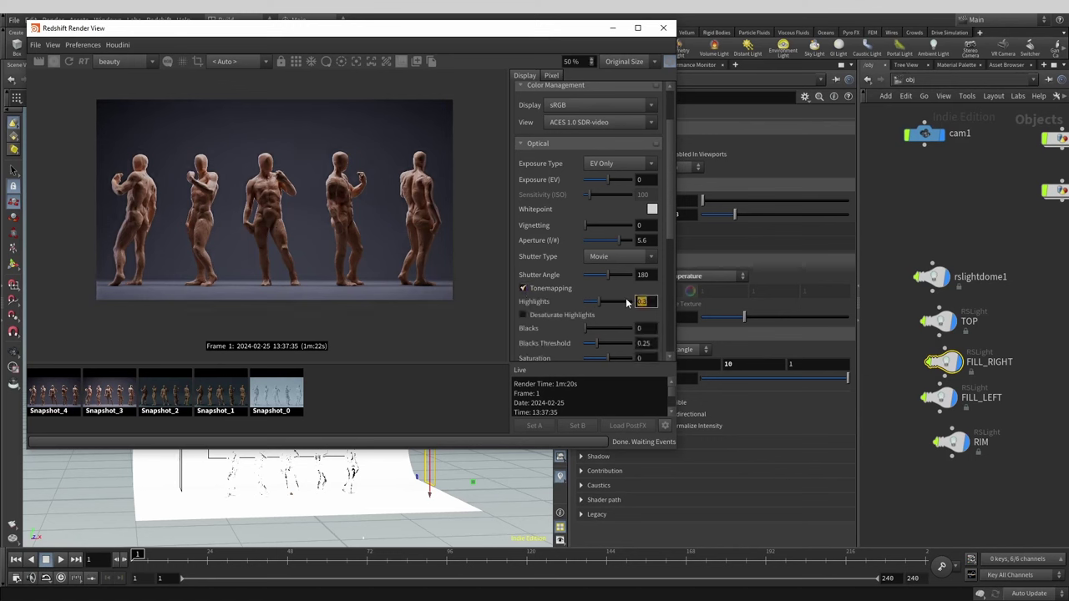
Step: Raise the tonemapping Blacks slightly and toggle Desaturate Highlights
scroll(588, 304, down, 1)
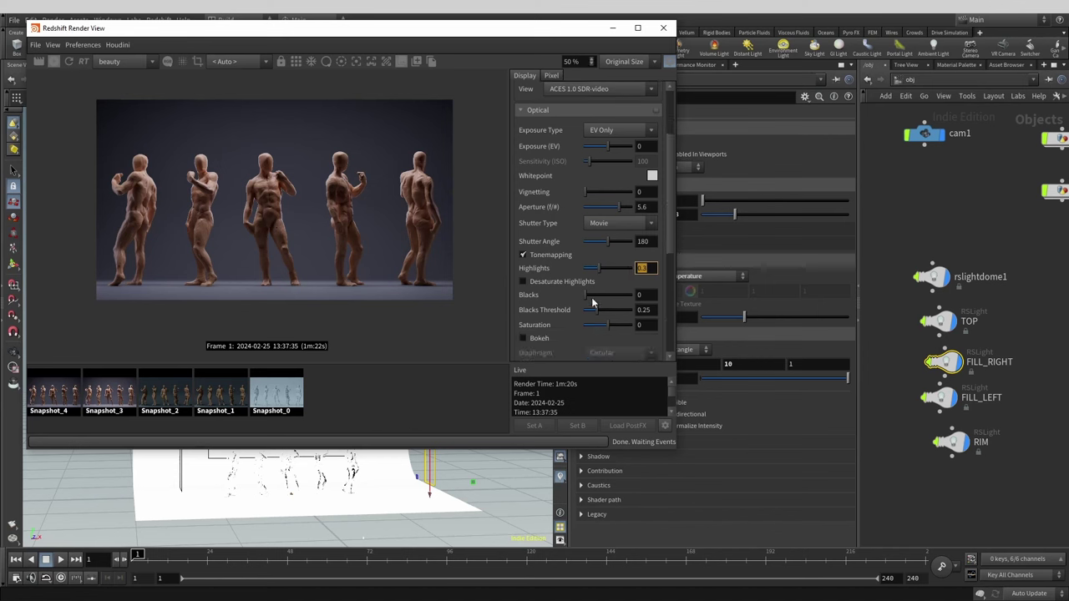
drag(588, 299, 590, 310)
drag(590, 297, 597, 312)
drag(593, 297, 590, 298)
click(522, 281)
Step: Add slight vignetting and raise the render view's Exposure (EV) a little
drag(592, 198, 590, 195)
scroll(615, 209, up, 3)
drag(607, 247, 610, 248)
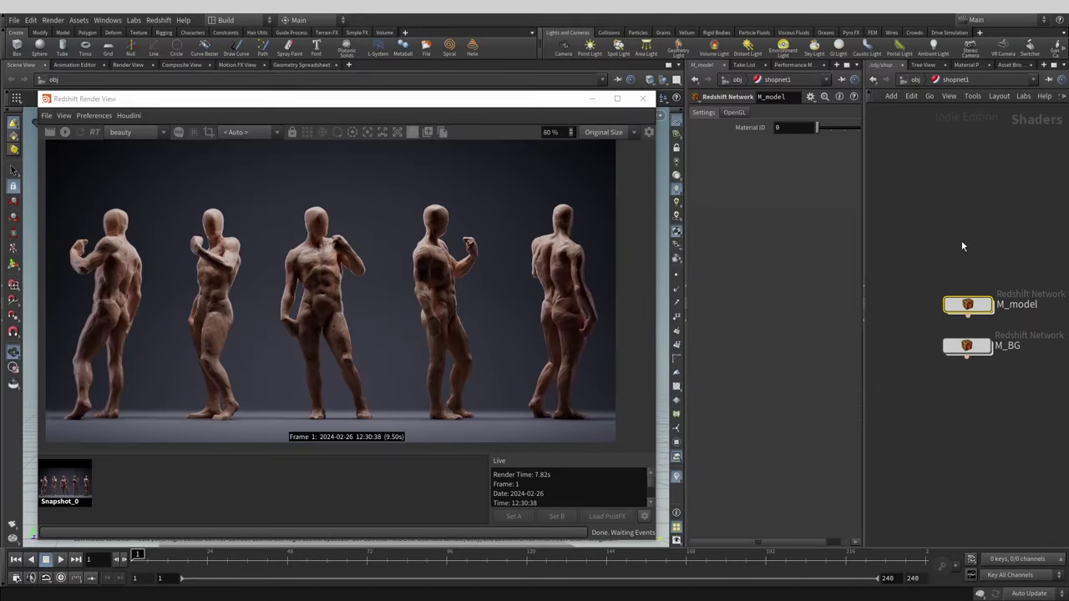
Step: Add an RS Texture node inside the M_model material network and wire its outColor to the redshift_material Surface input
middle_drag(979, 260, 941, 200)
double_click(930, 249)
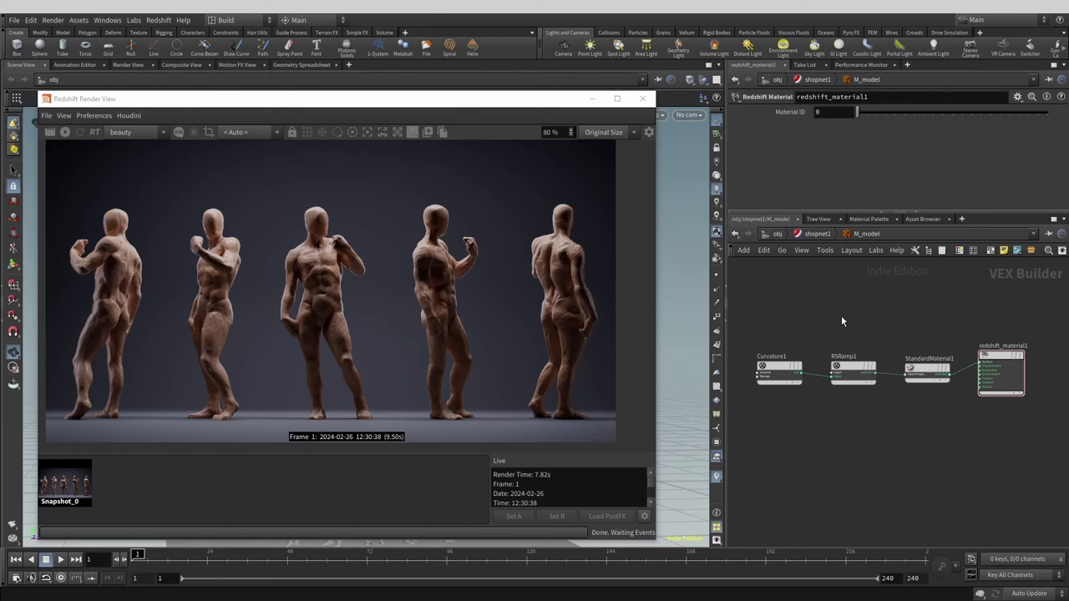
key(Tab)
text(tri)
key(Return)
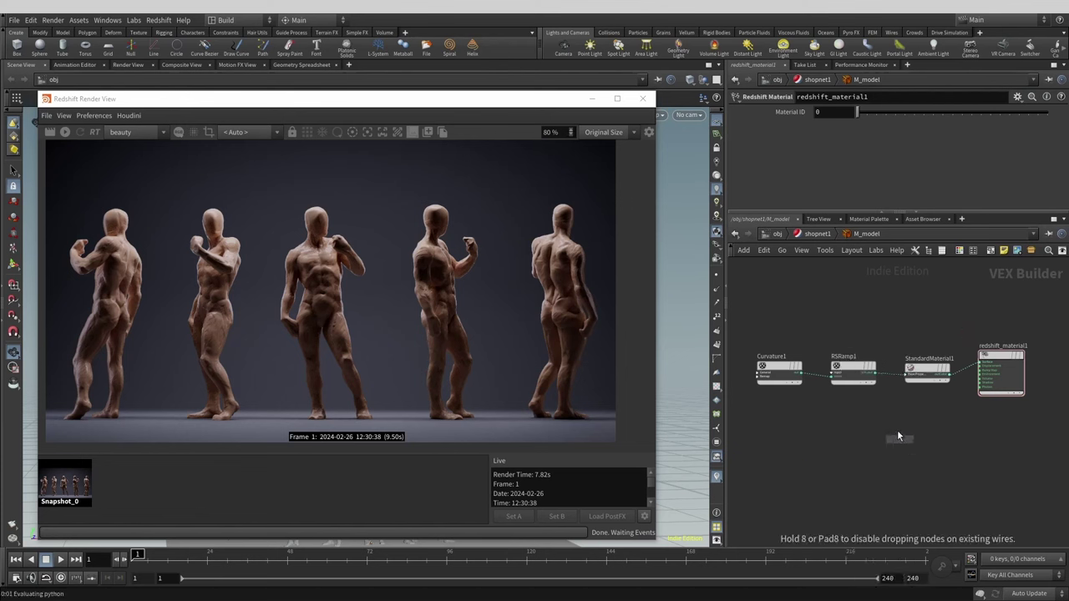
click(895, 430)
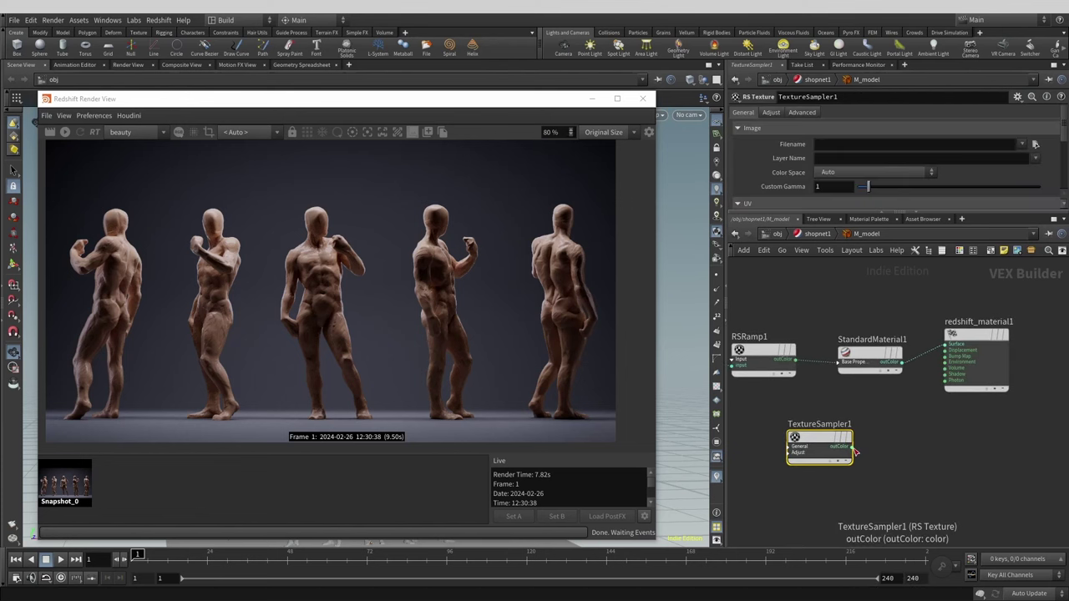
drag(852, 448, 939, 357)
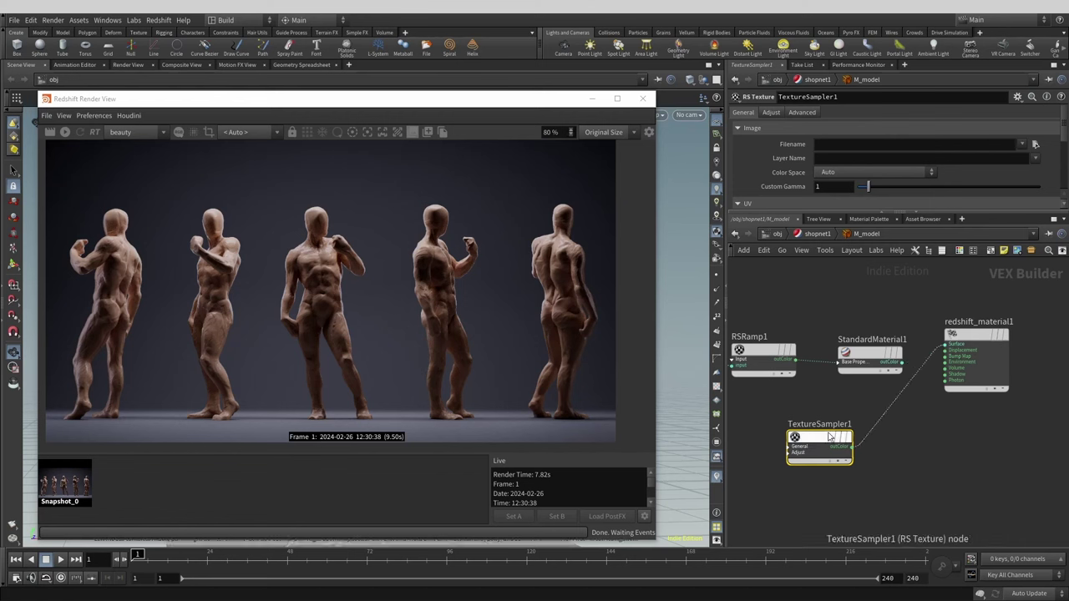
Step: Load CLAY_01_normal.png into the texture node and start the live Redshift render
click(1034, 145)
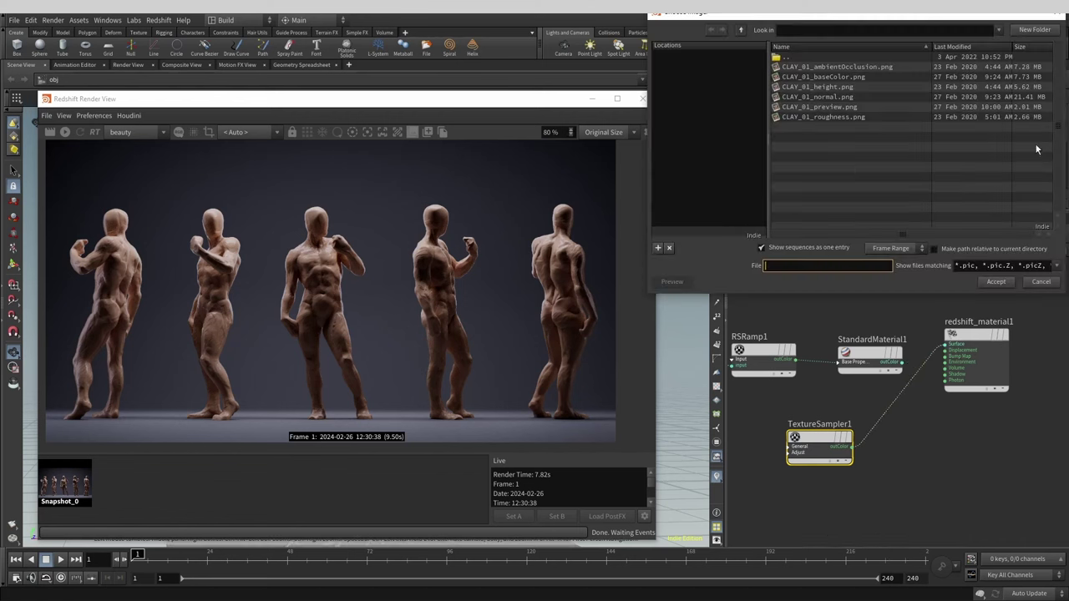
double_click(838, 97)
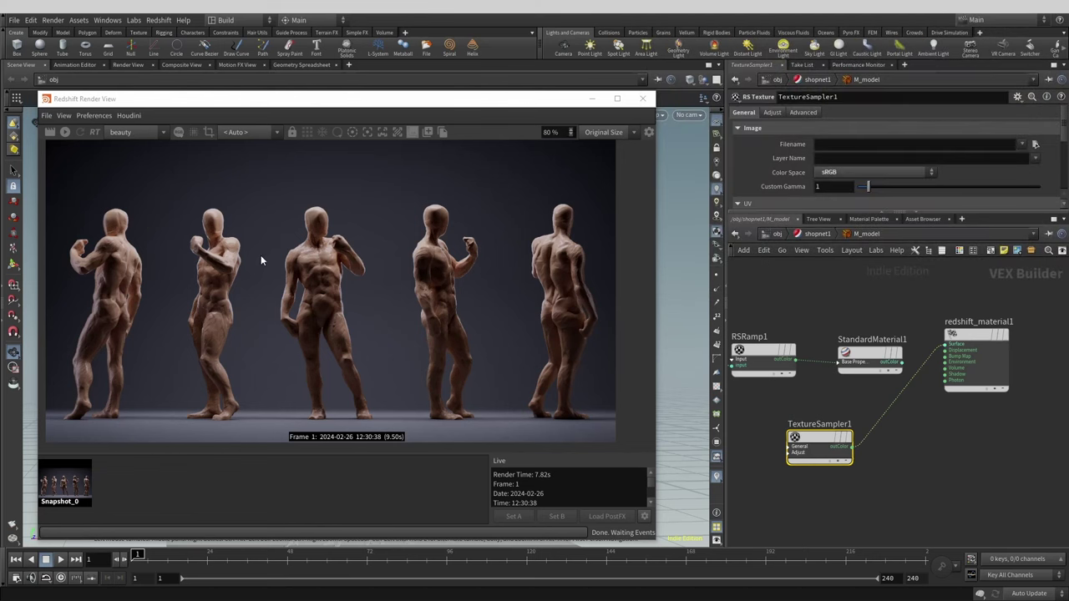
click(61, 132)
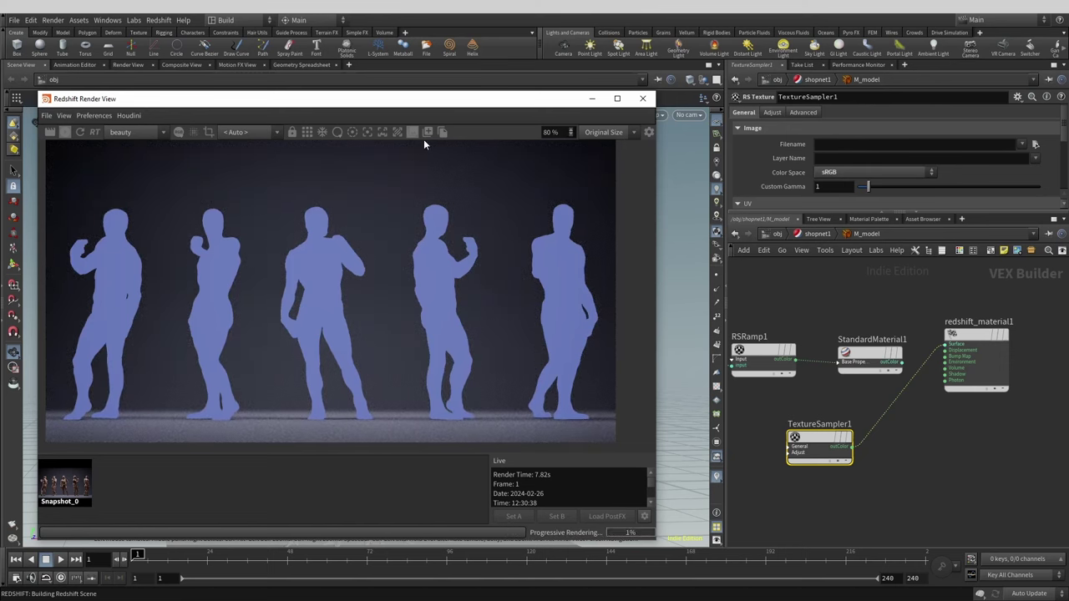
Step: Limit the render region to the middle figure and magnify it in the render view
scroll(317, 242, up, 5)
scroll(334, 250, down, 3)
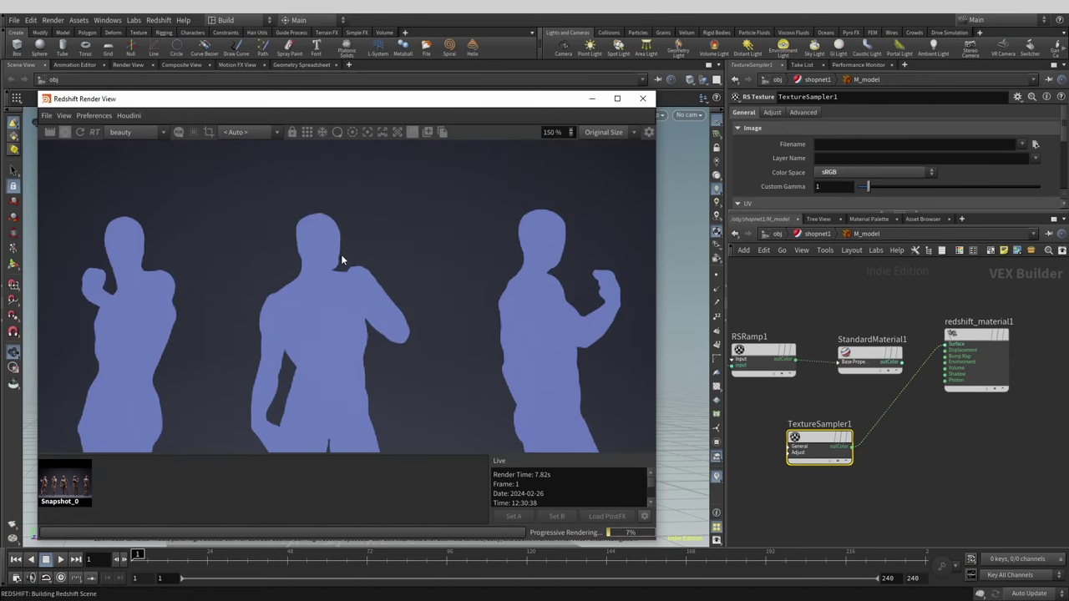
click(209, 135)
scroll(319, 234, down, 6)
drag(463, 333, 353, 295)
drag(181, 294, 278, 291)
scroll(317, 238, up, 6)
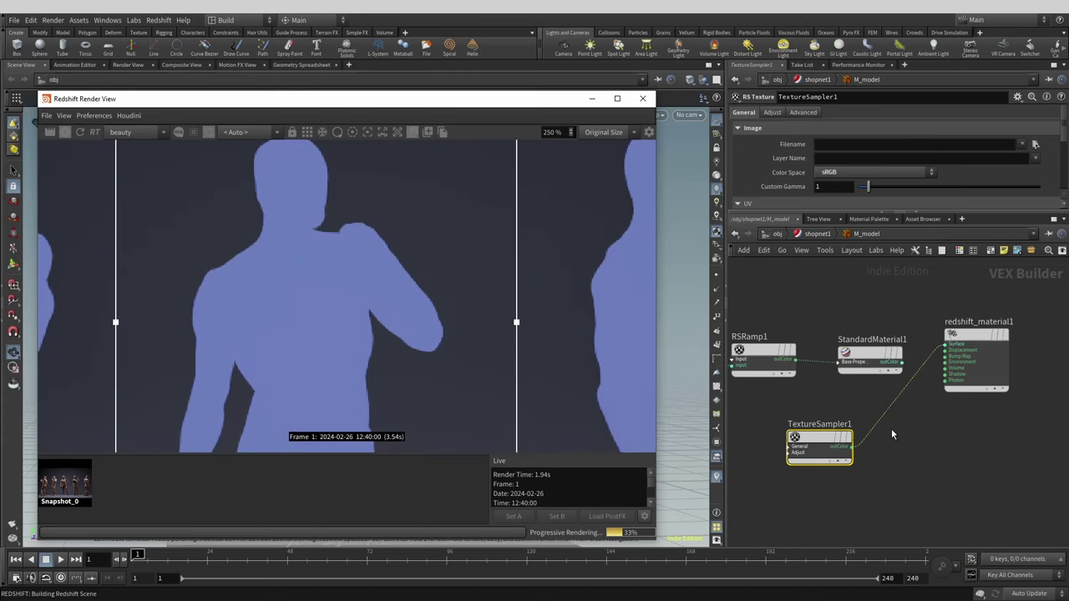
Step: Insert an RS TriPlanar node on the wire between TextureSampler1 and redshift_material1
click(880, 425)
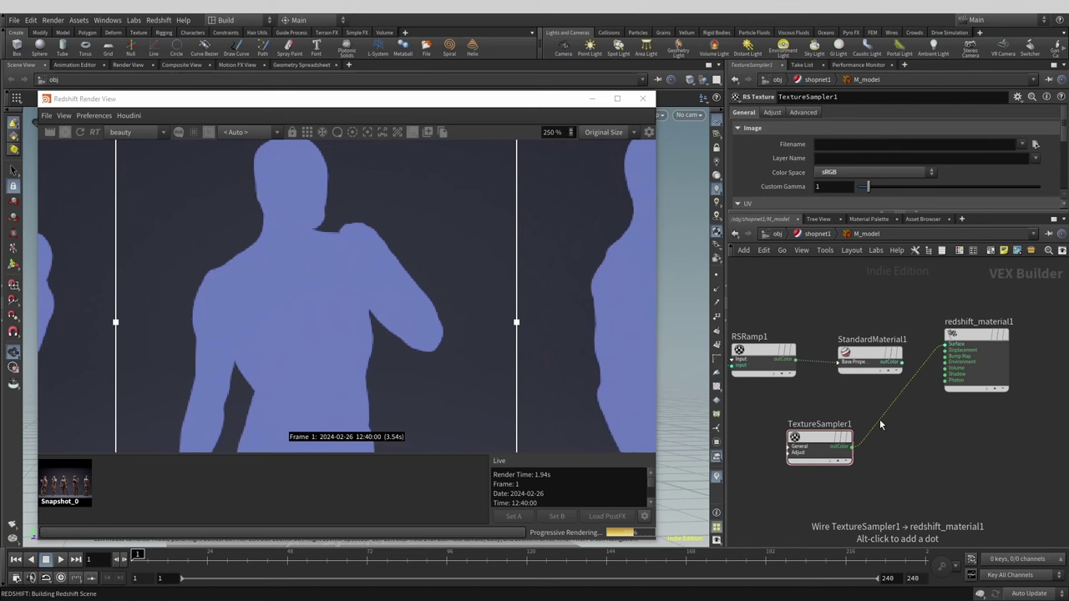
key(Tab)
text(tri)
key(Return)
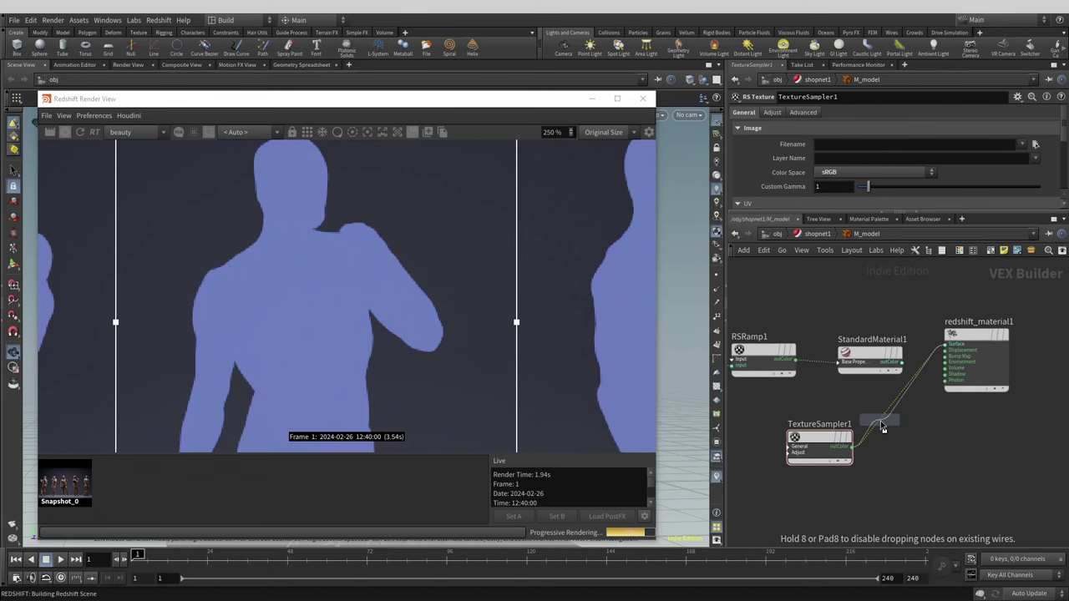
click(883, 426)
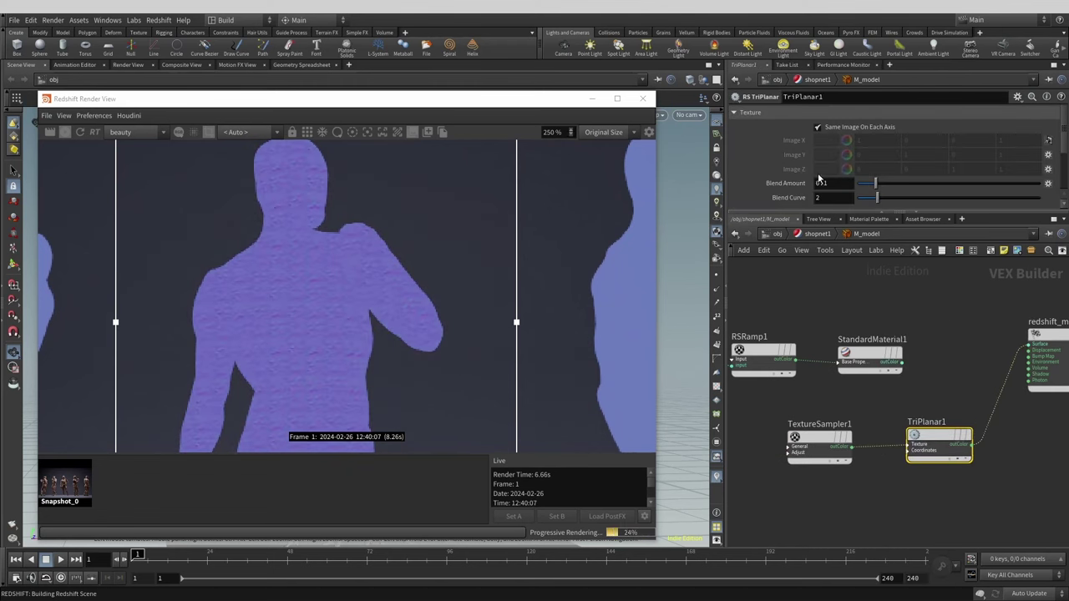
Step: Set the TriPlanar1 coordinate Scale to .2 on all three axes
scroll(827, 163, down, 3)
text(.2)
key(Tab)
text(.2)
key(Tab)
text(.2)
key(Return)
scroll(293, 224, down, 2)
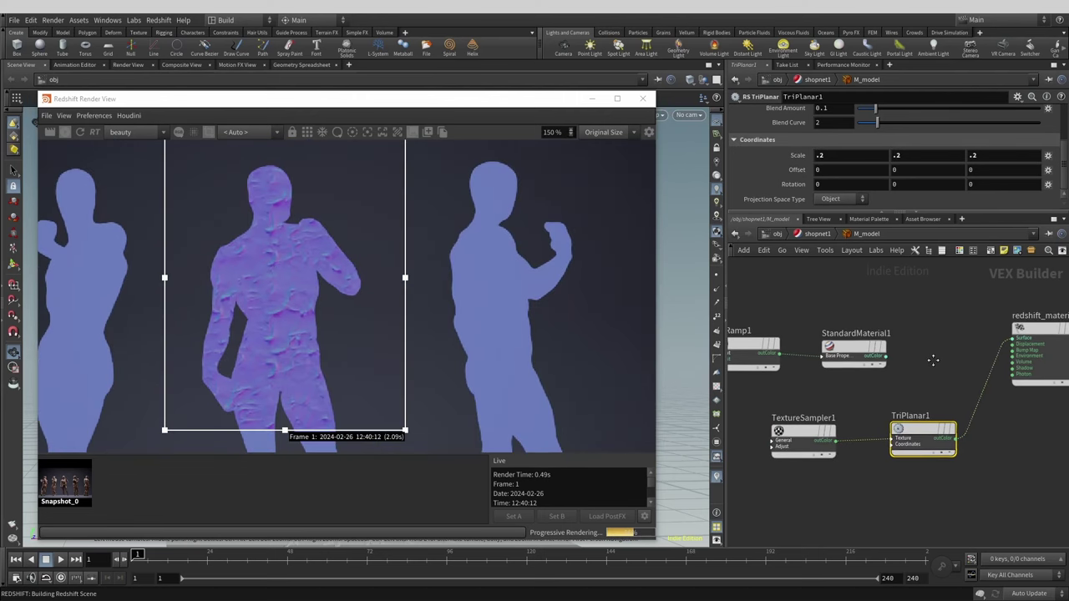
Step: Reconnect StandardMaterial1 to the redshift_material1 Surface input and duplicate the TextureSampler1 and TriPlanar1 pair above the originals
drag(885, 359, 1013, 337)
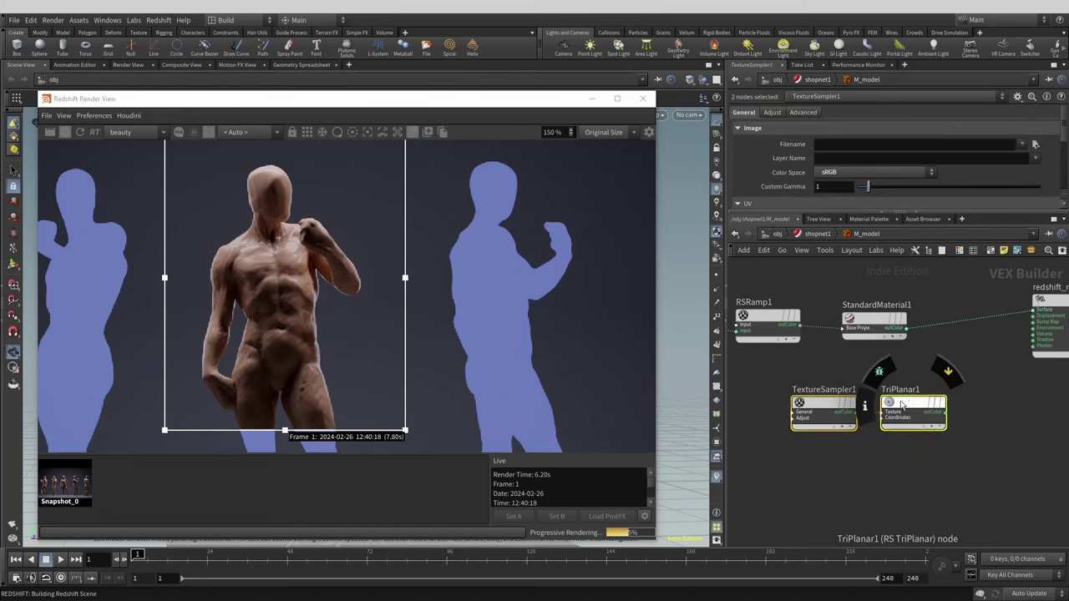
drag(901, 404, 887, 413)
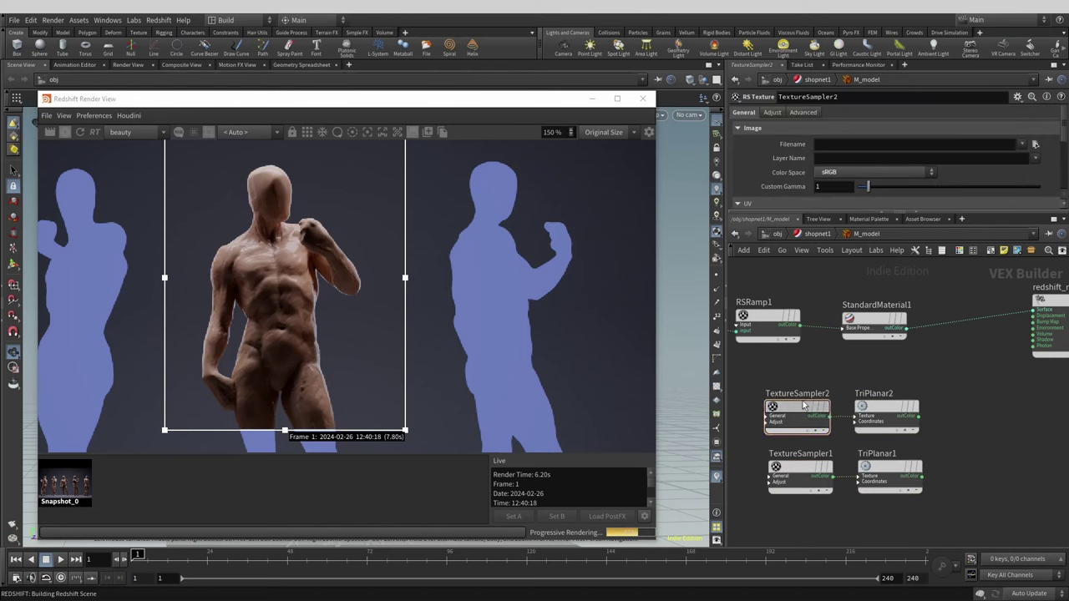
Step: Load the clay roughness texture into TextureSampler2 and wire TriPlanar2's outColor to StandardMaterial1's refr_roughness input
click(1036, 145)
double_click(844, 120)
scroll(940, 406, up, 2)
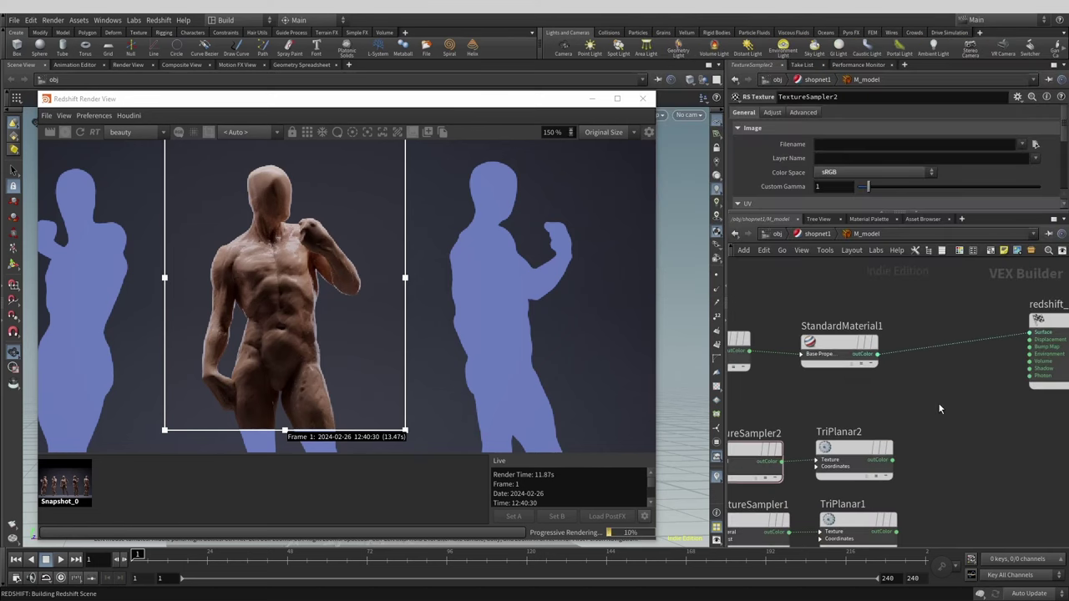
middle_drag(940, 406, 973, 356)
click(929, 409)
click(843, 302)
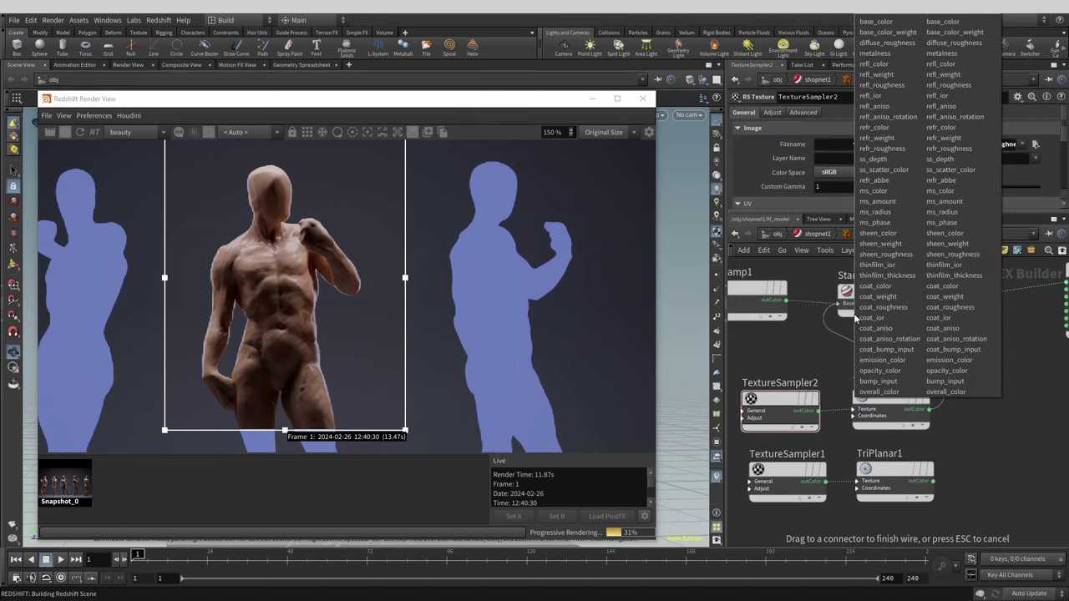
click(890, 148)
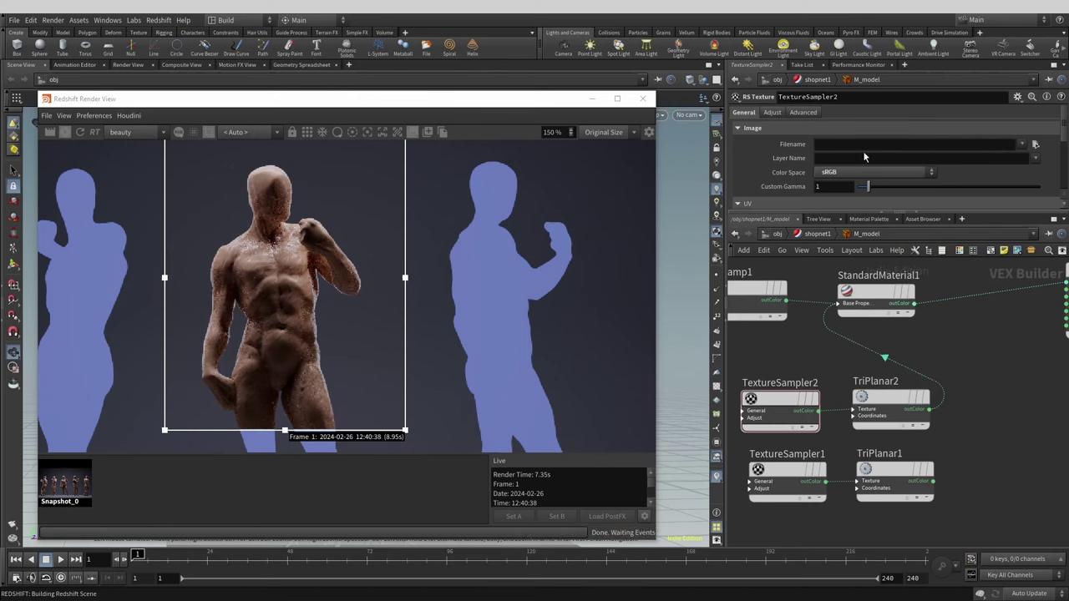
Step: Store a snapshot of the render and add an RS Bump Map node fed by TriPlanar1's outColor
click(428, 133)
middle_drag(979, 401, 830, 497)
drag(829, 487, 881, 486)
text(bum)
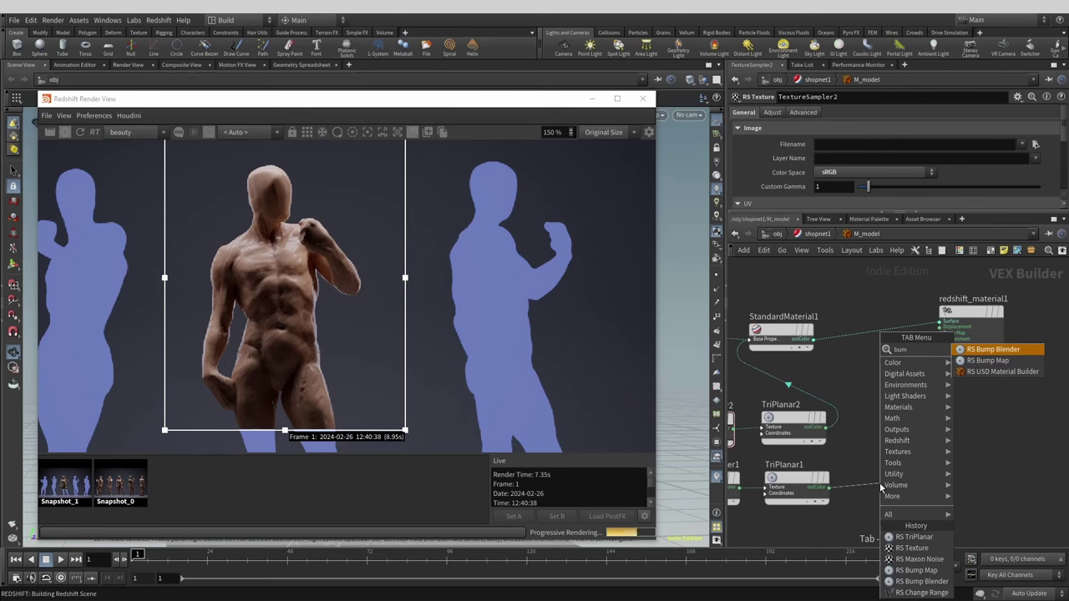
key(Down)
key(Return)
middle_drag(882, 488, 928, 483)
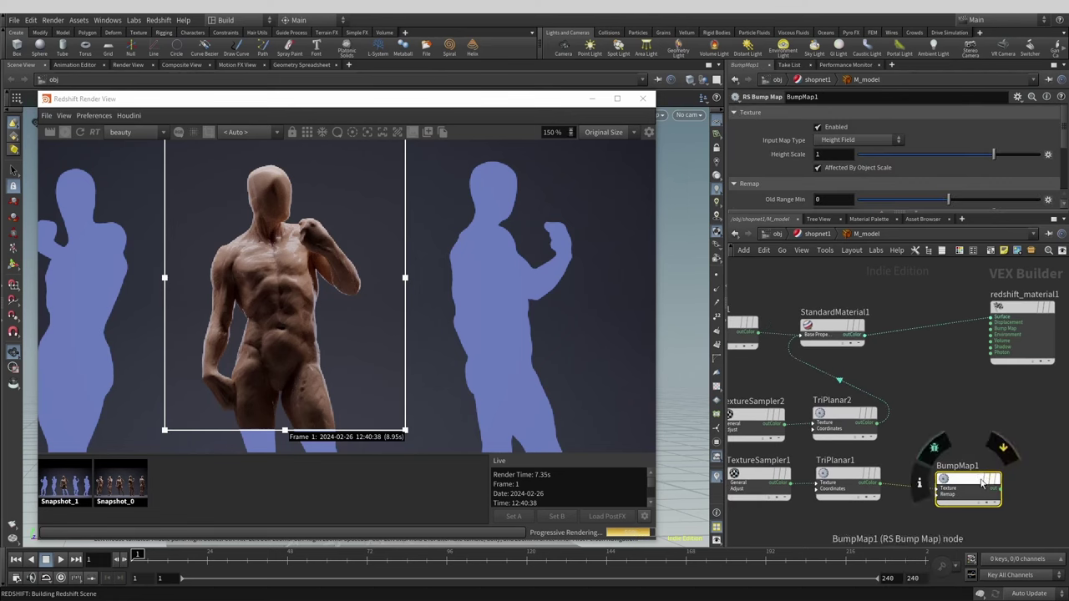
Step: Set BumpMap1's Input Map Type to Tangent-Space Normal and wire its output to the redshift_material1 Bump Map input
click(856, 140)
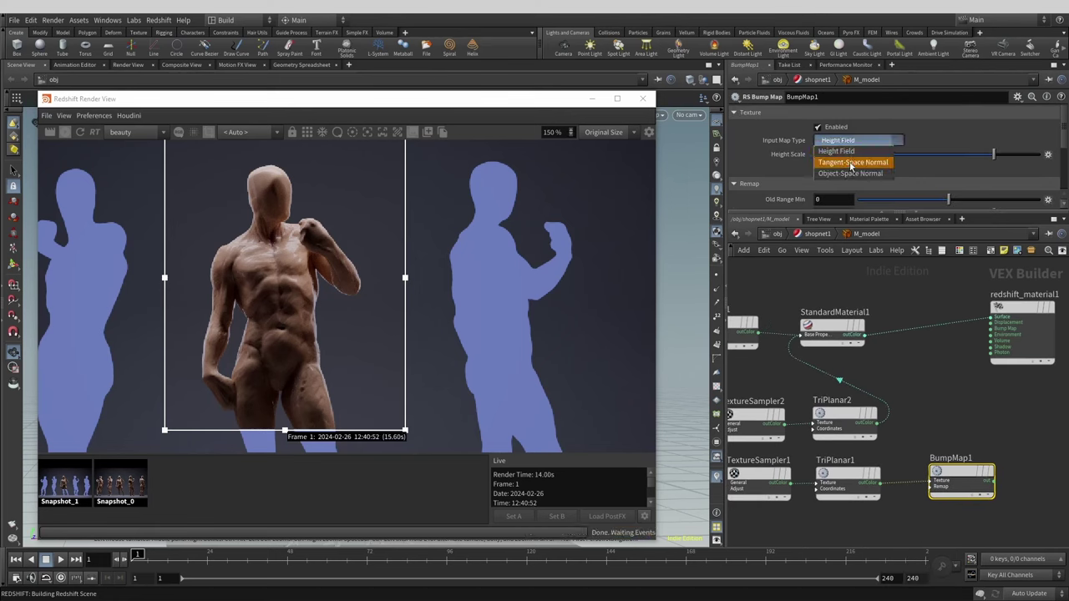
click(850, 164)
middle_drag(984, 397, 977, 403)
drag(991, 481, 978, 384)
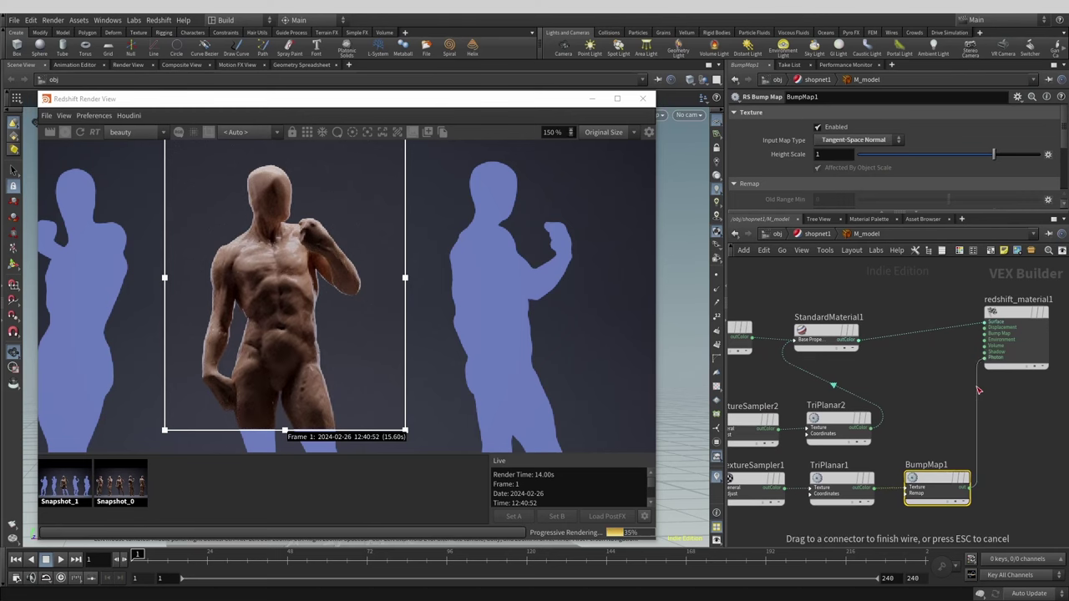
click(983, 335)
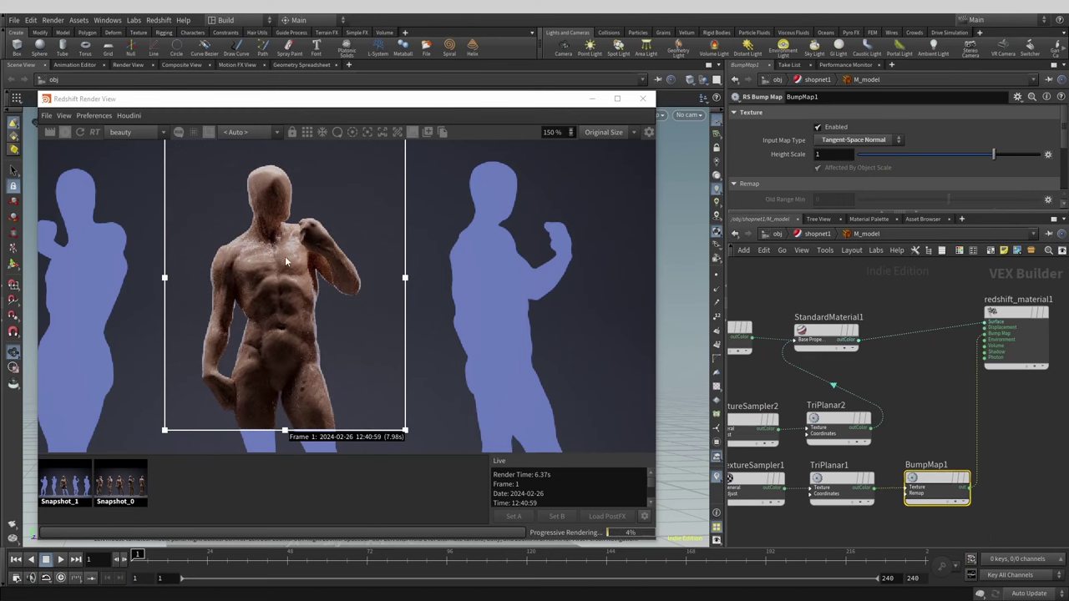
Step: Restart the live render and inspect the bump effect on the middle figure
scroll(270, 249, up, 3)
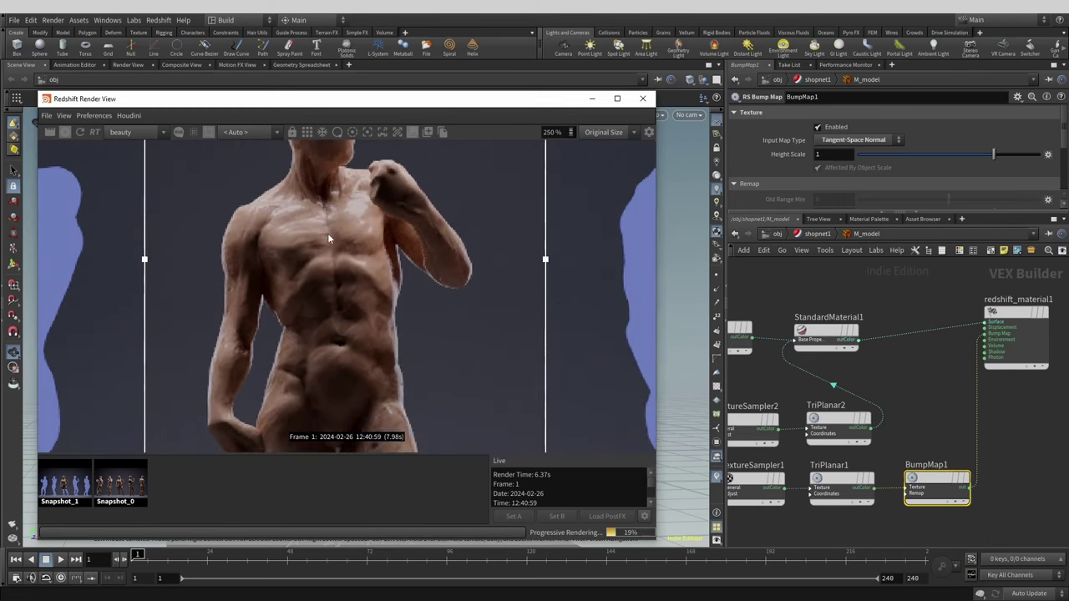
click(65, 133)
scroll(935, 423, down, 2)
scroll(957, 434, up, 2)
scroll(328, 252, down, 2)
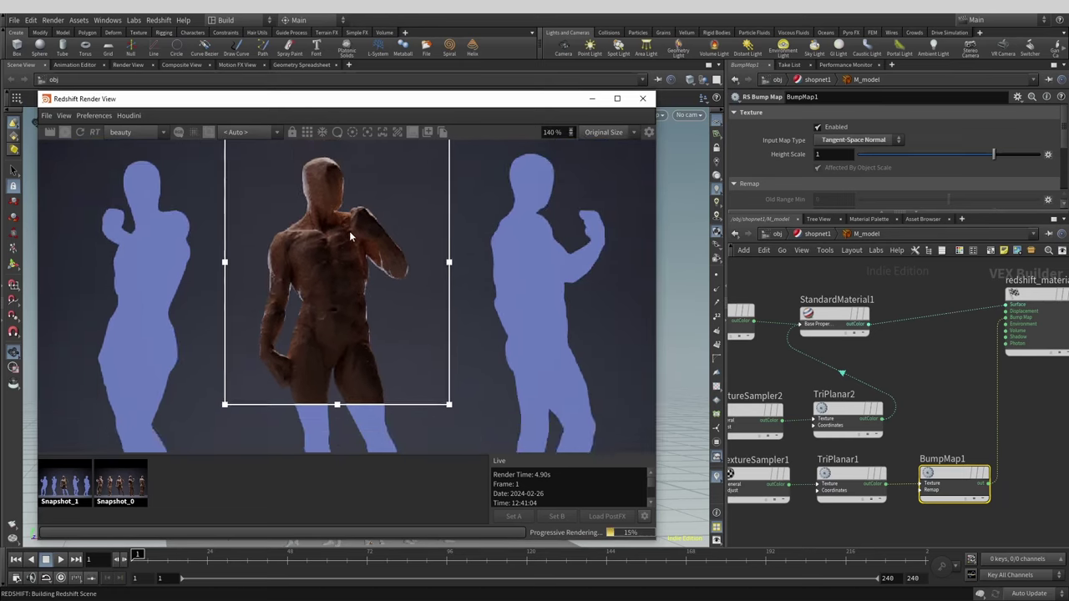
Step: Set the Color Space of TextureSampler1 and TextureSampler2 to Raw
click(758, 483)
click(832, 173)
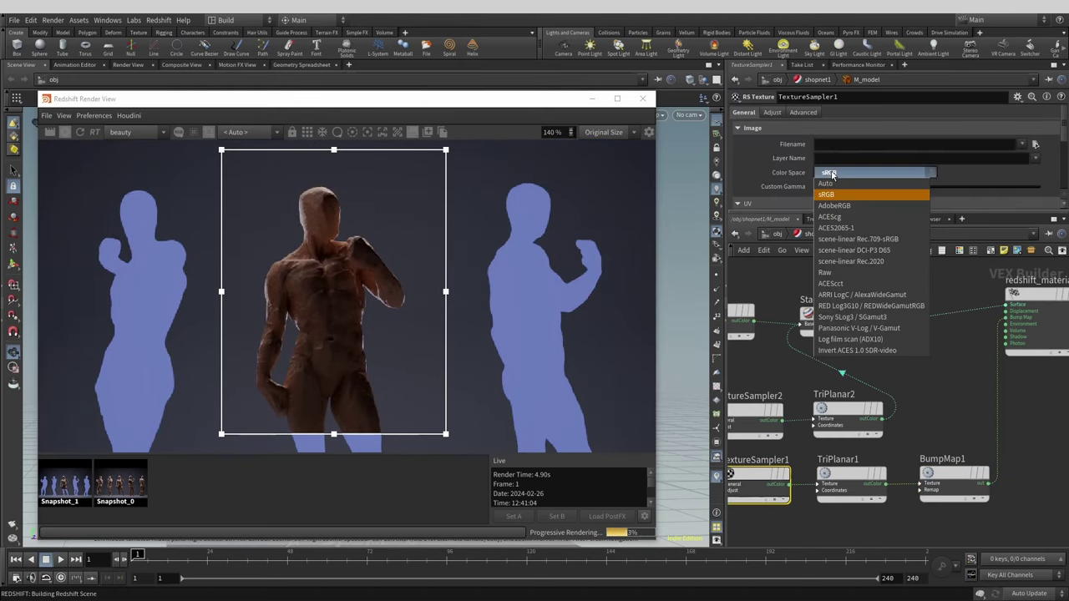
click(866, 271)
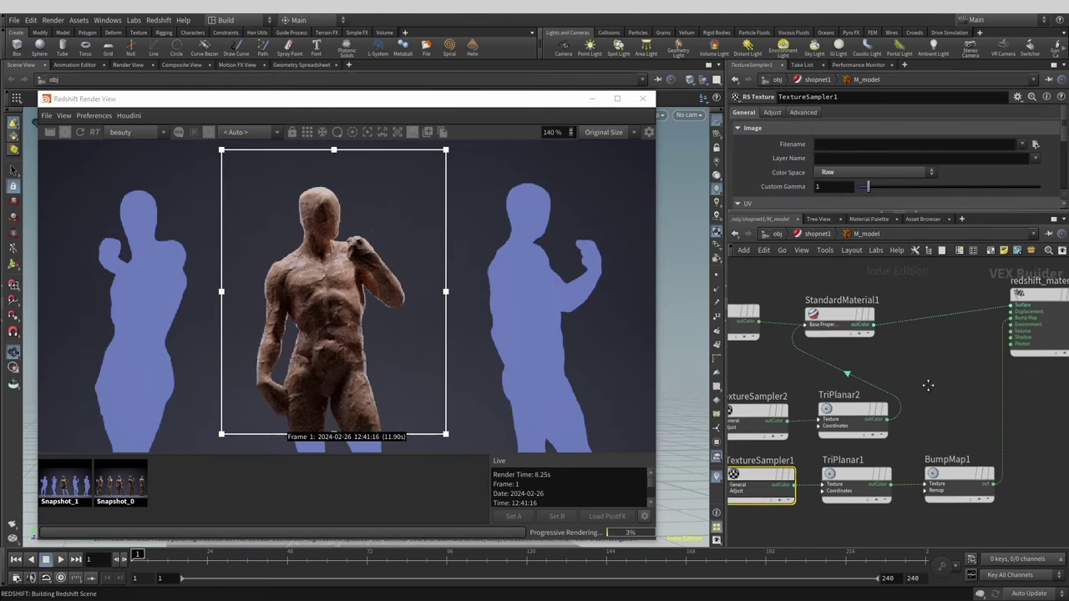
click(793, 410)
click(835, 172)
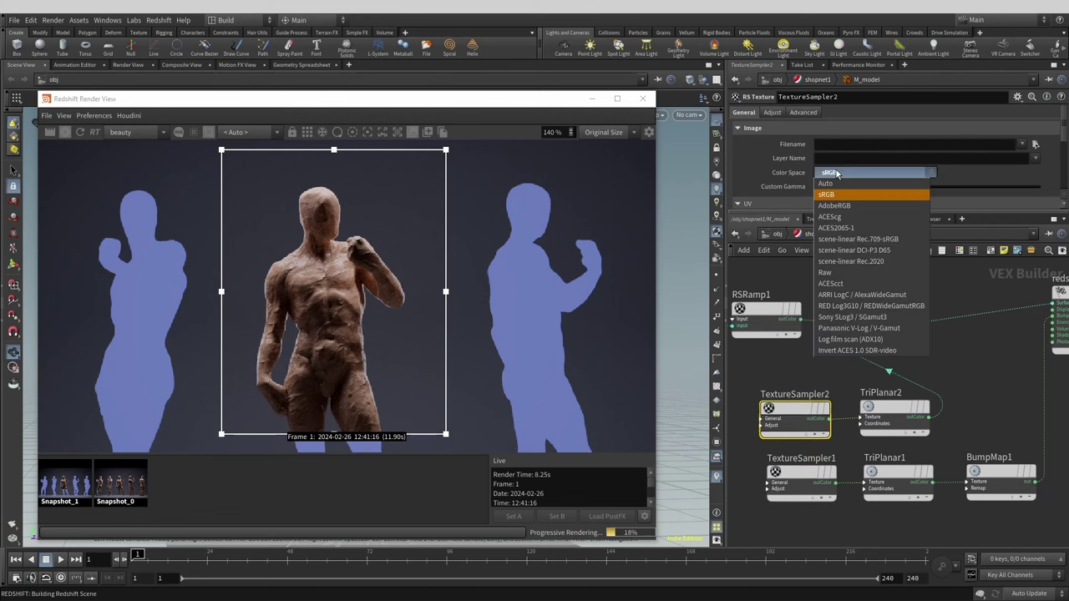
click(841, 273)
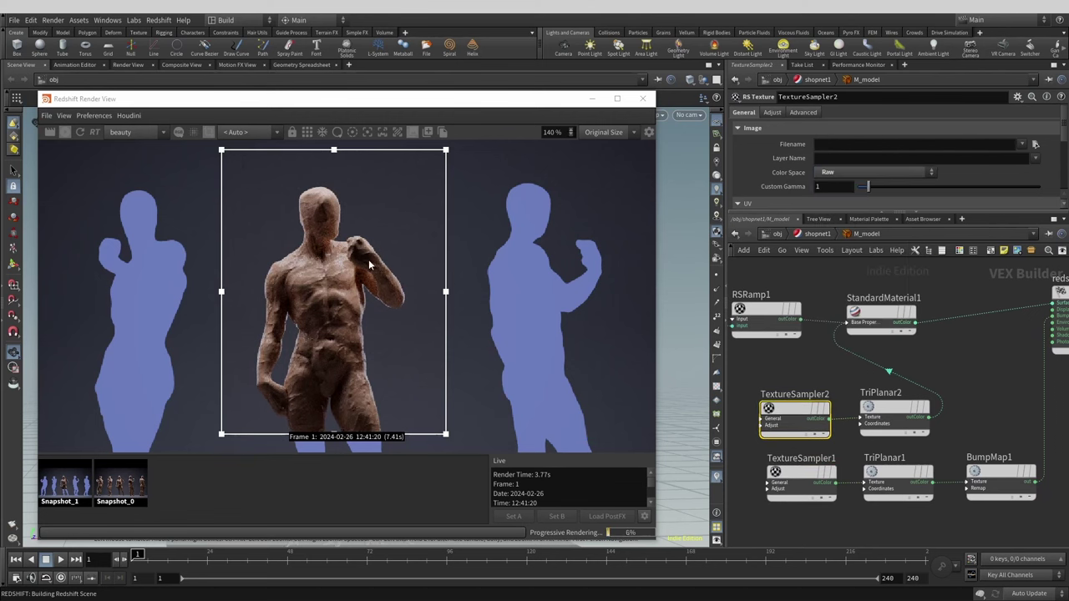
Step: Set BumpMap1's Height Scale to .3 and compare the render with Snapshot_0
click(1000, 478)
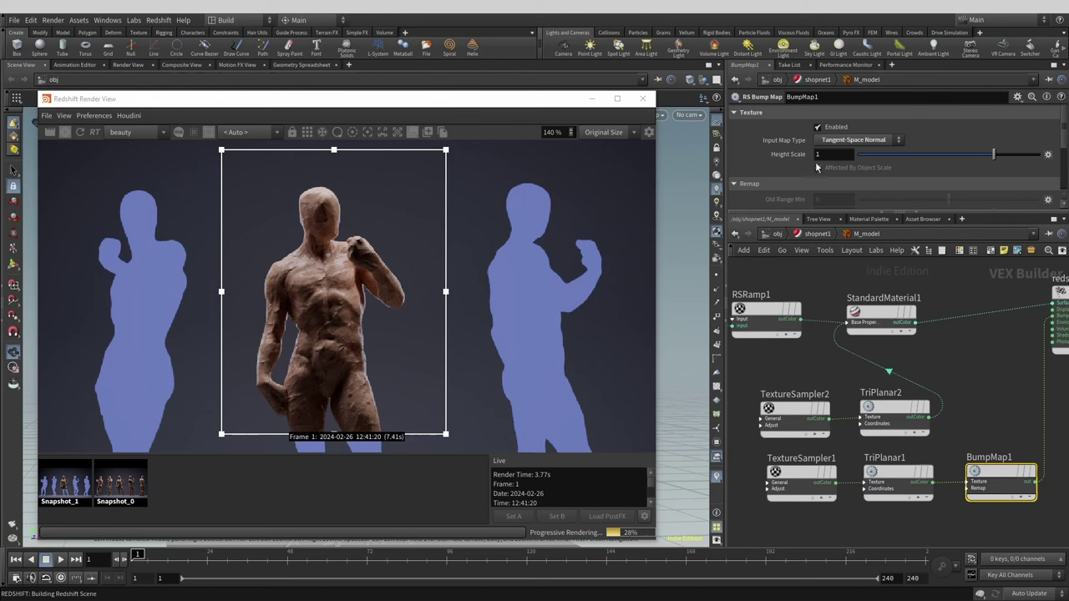
text(.3)
key(Return)
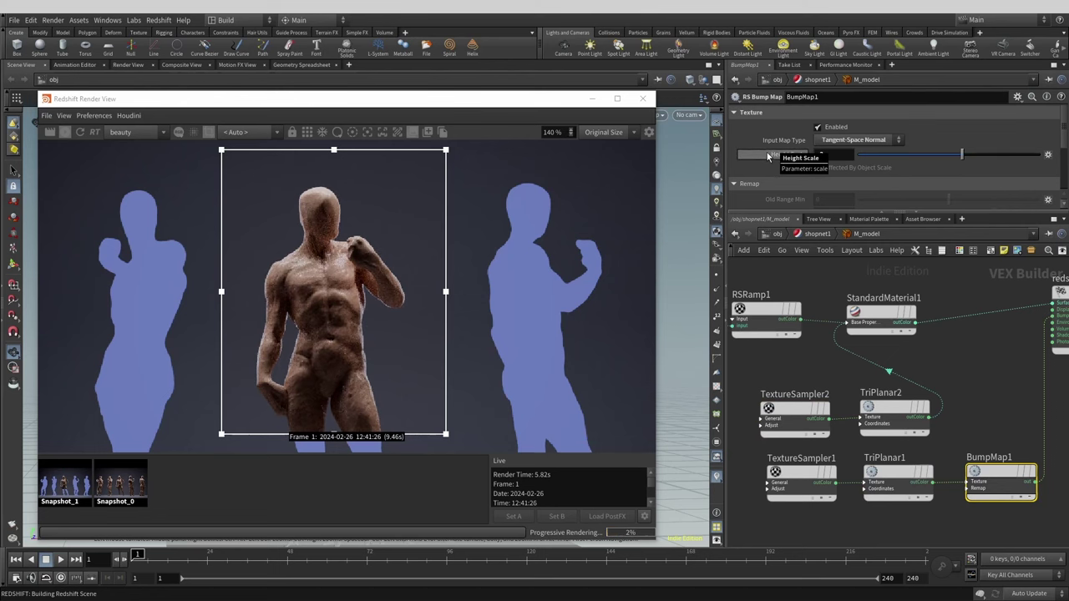
click(129, 484)
click(129, 484)
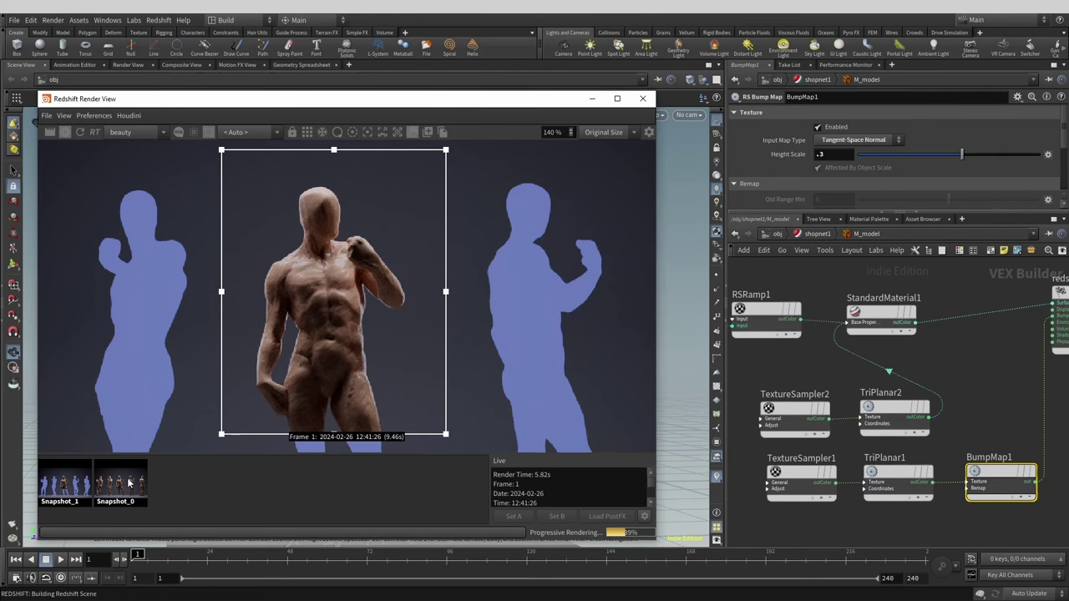
click(129, 483)
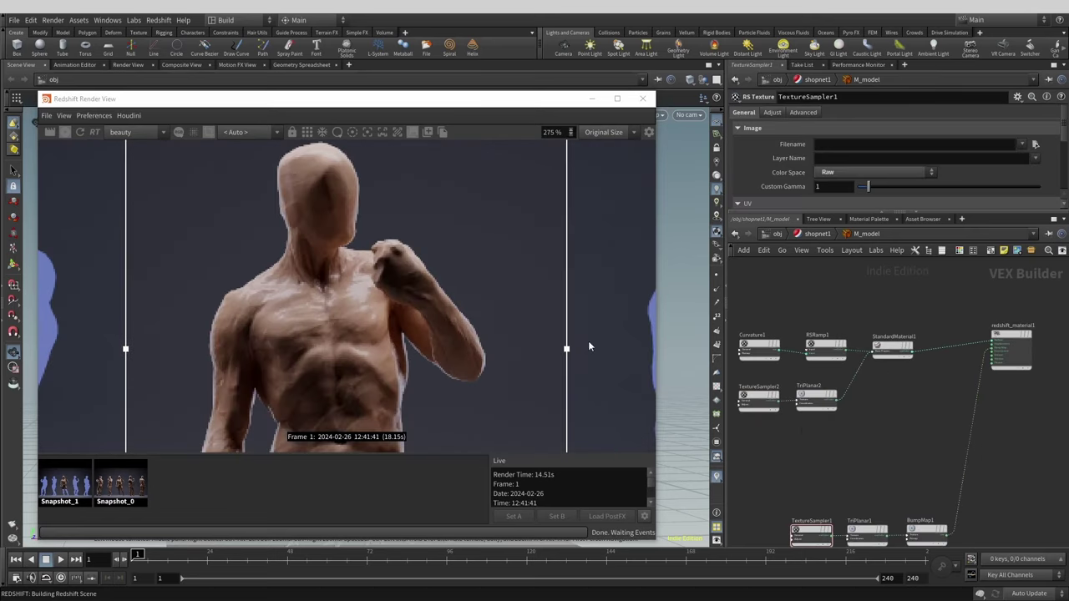
Step: Add an RS Maxon Noise node below TriPlanar2 and preview it through the redshift_material1 Surface input
middle_drag(892, 452, 903, 445)
key(Tab)
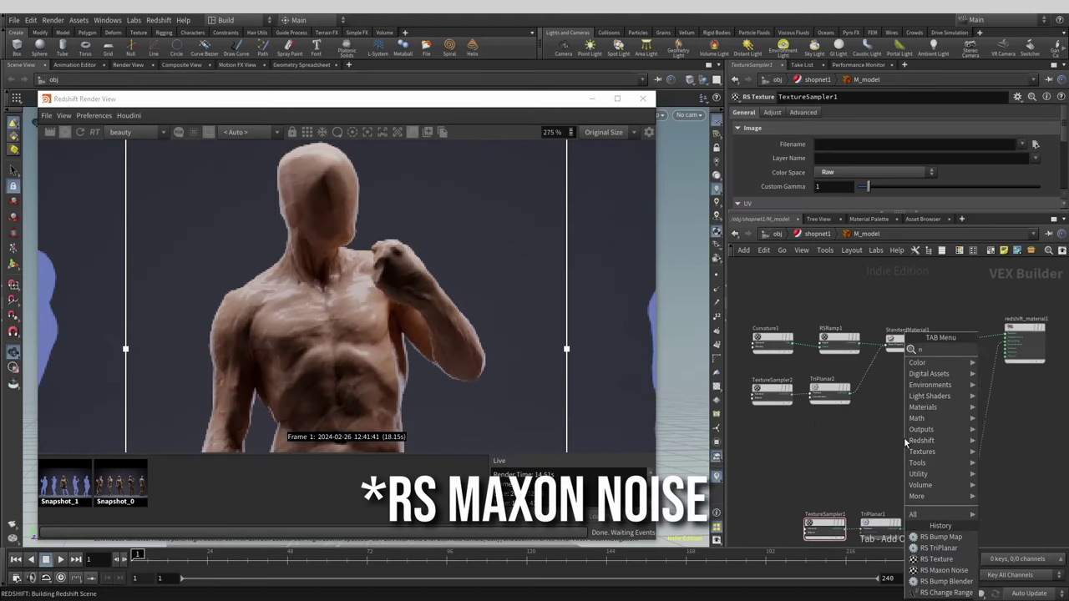
click(943, 571)
click(831, 443)
drag(851, 440, 1003, 347)
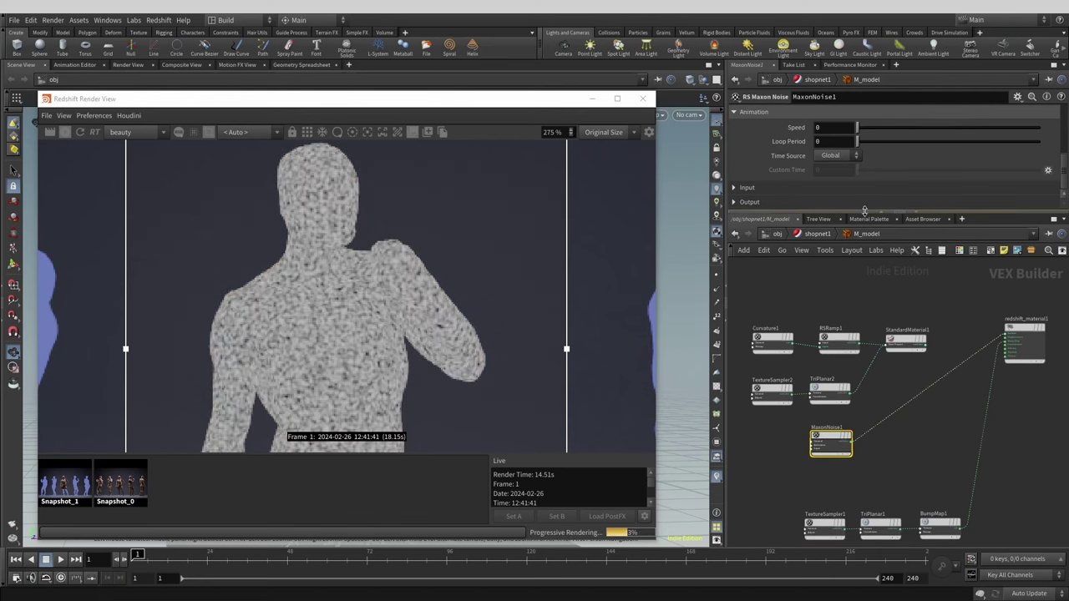
Step: Enlarge the parameter area and set the MaxonNoise1 Type to Turbulence
drag(870, 213, 870, 304)
scroll(855, 190, up, 3)
click(855, 171)
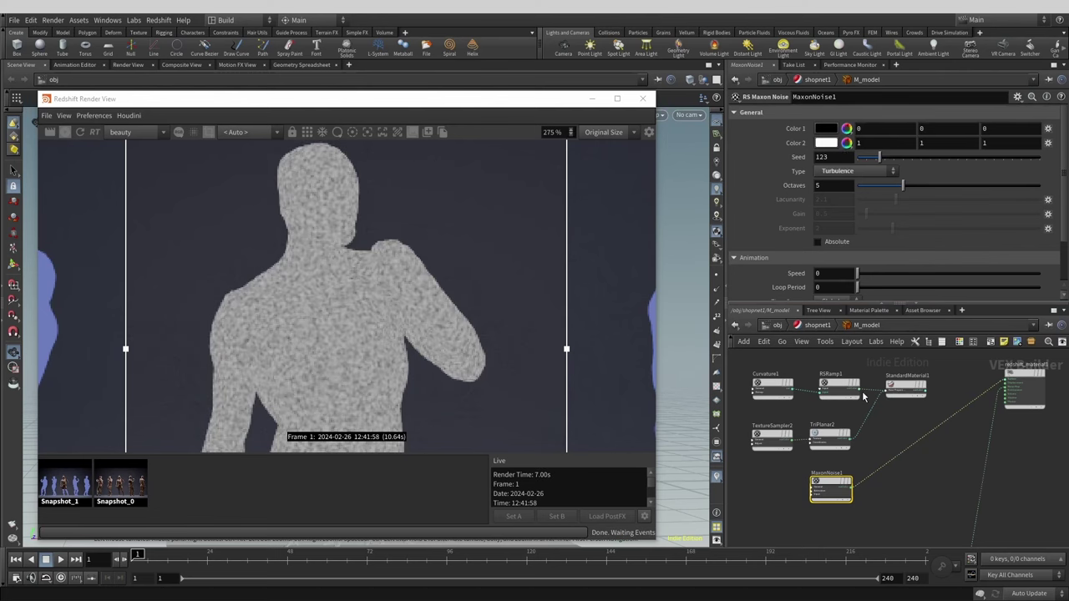
click(866, 394)
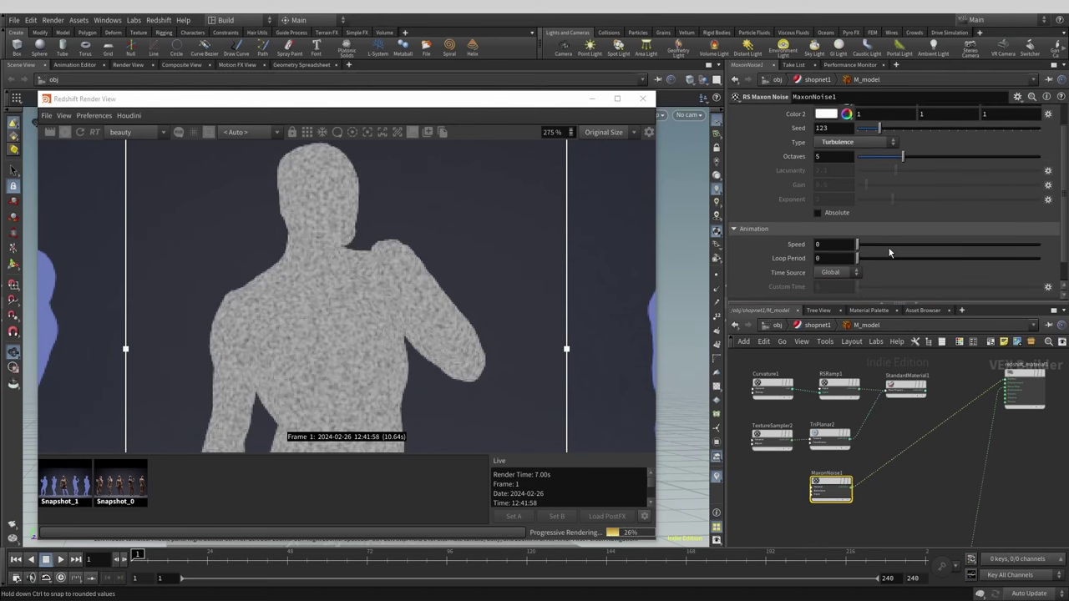
Step: Set MaxonNoise1's Overall Scale to 0.58, Cycles to 0.86 and Low Clip to 0.248
scroll(889, 250, down, 2)
scroll(823, 237, down, 3)
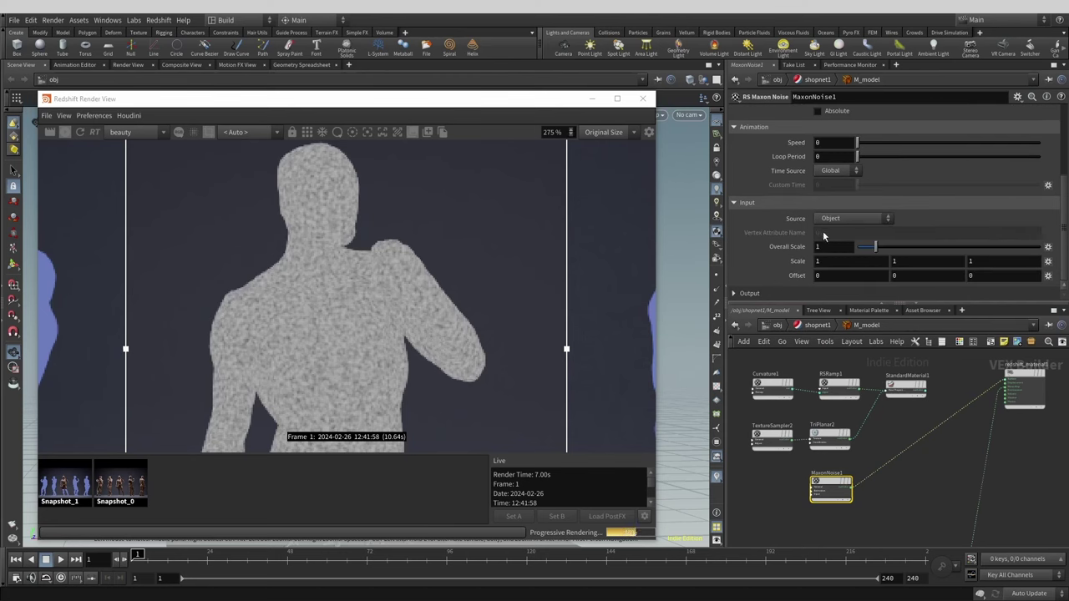
click(757, 295)
scroll(759, 296, down, 3)
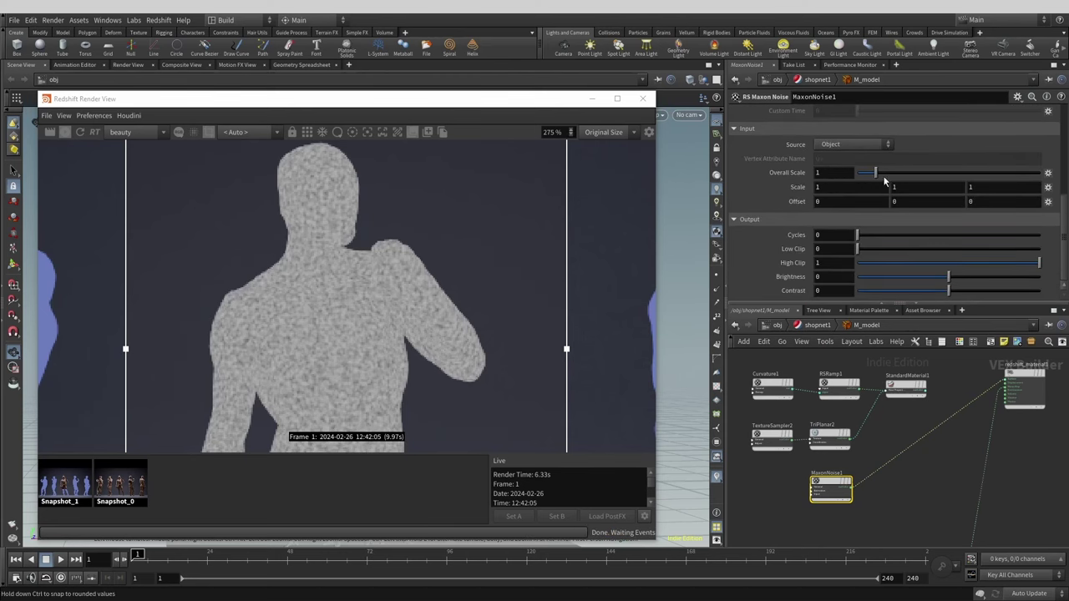
drag(875, 173, 867, 173)
mouse_move(857, 235)
mouse_down()
mouse_move(914, 251)
mouse_move(873, 238)
mouse_up()
Step: Wire MaxonNoise1 to StandardMaterial1's coat_roughness input and restore the material's connection to Surface
middle_drag(900, 441, 882, 462)
scroll(883, 464, up, 3)
drag(812, 534, 860, 399)
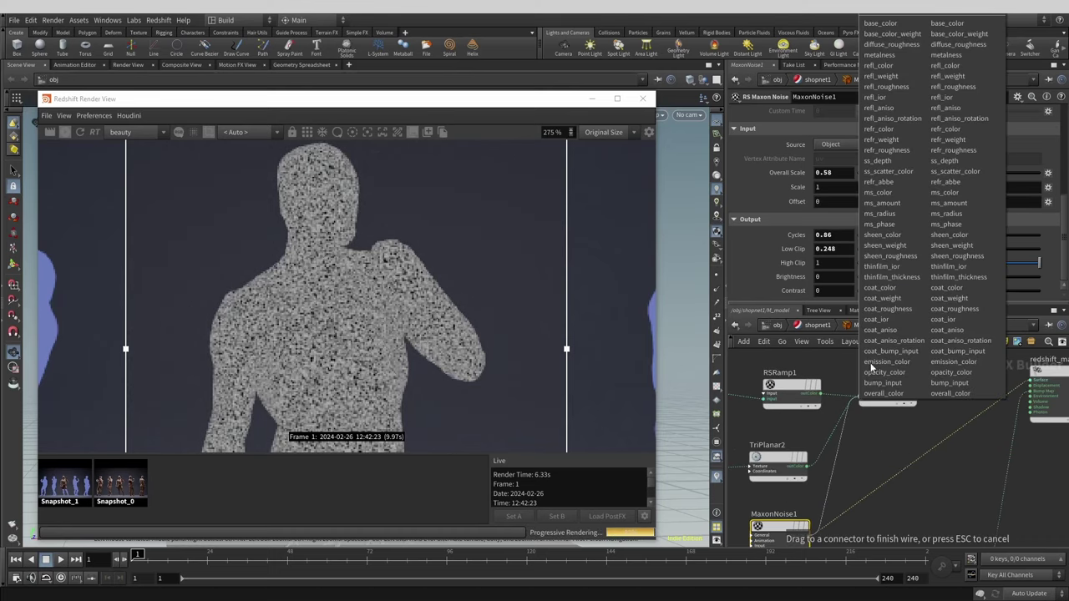
click(898, 309)
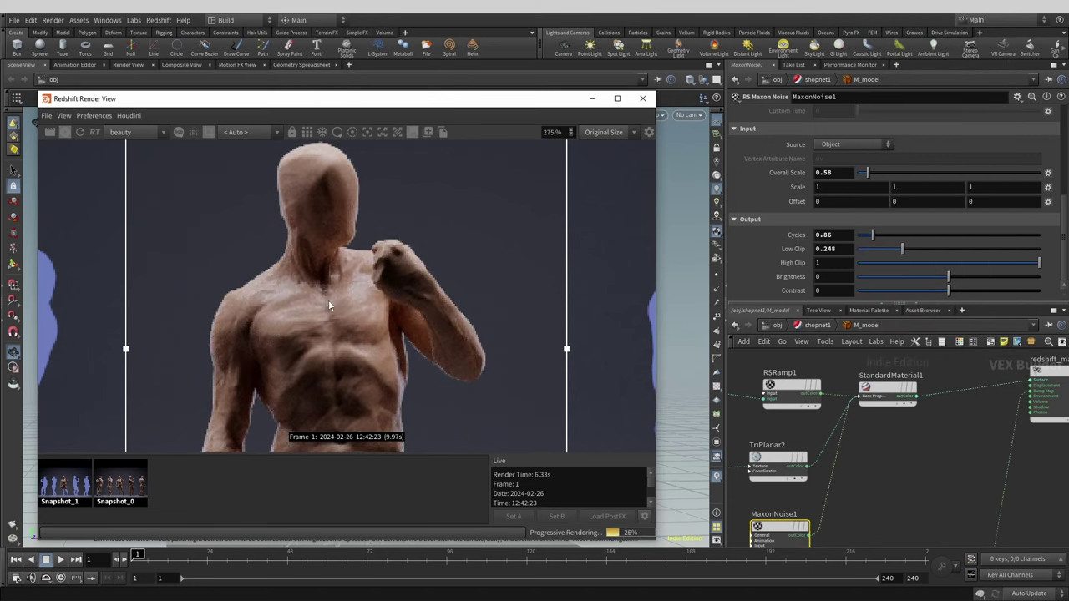
Step: Show all five figures in the render and compare them with Snapshot_0
scroll(328, 306, down, 2)
scroll(328, 306, down, 8)
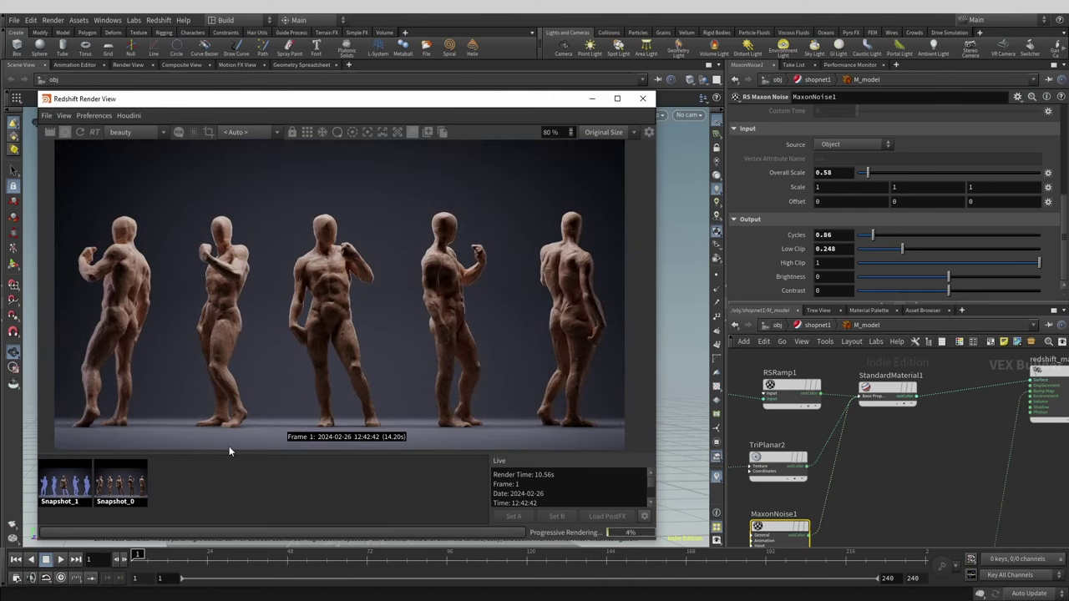
click(131, 491)
click(130, 491)
Step: Set the RIM light's Exposure (EV) to -5.3, comparing against Snapshot_0, and maximize the render view window
key(u)
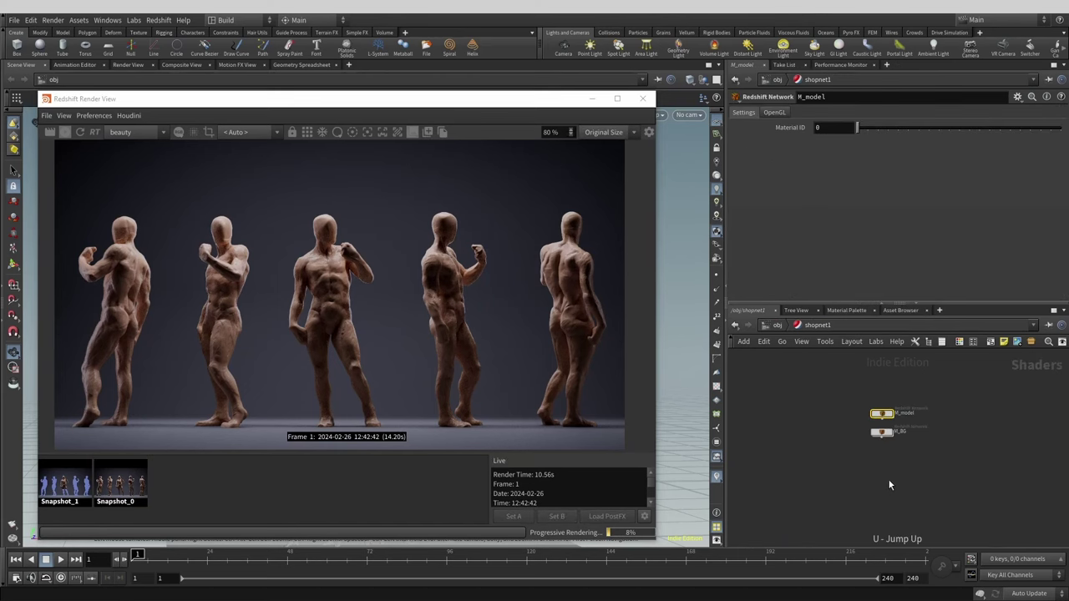
key(u)
click(849, 524)
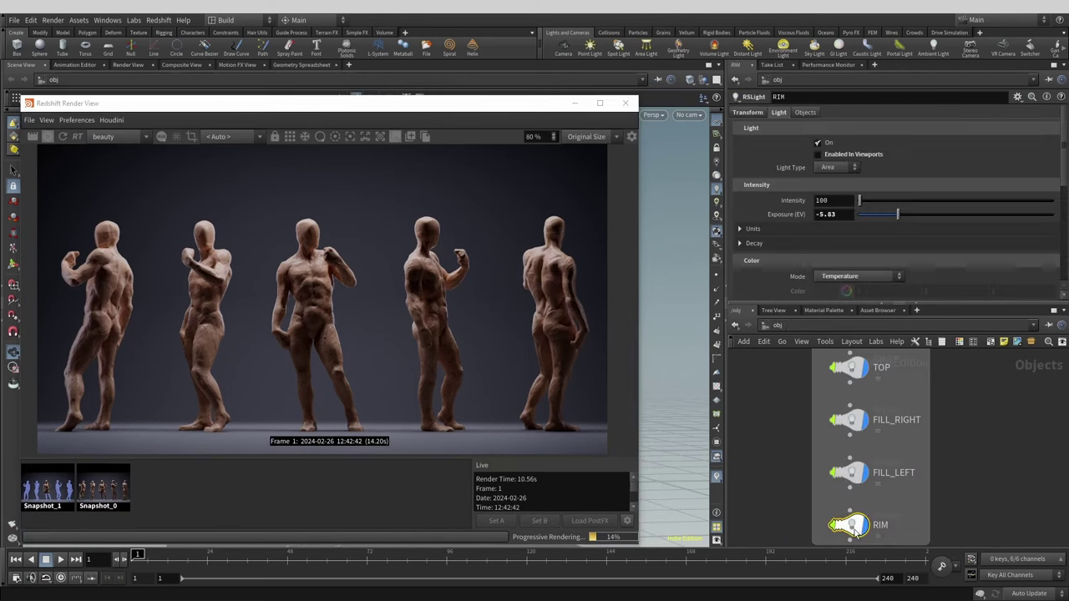
double_click(833, 215)
text(0)
key(Return)
click(121, 494)
click(121, 494)
click(901, 215)
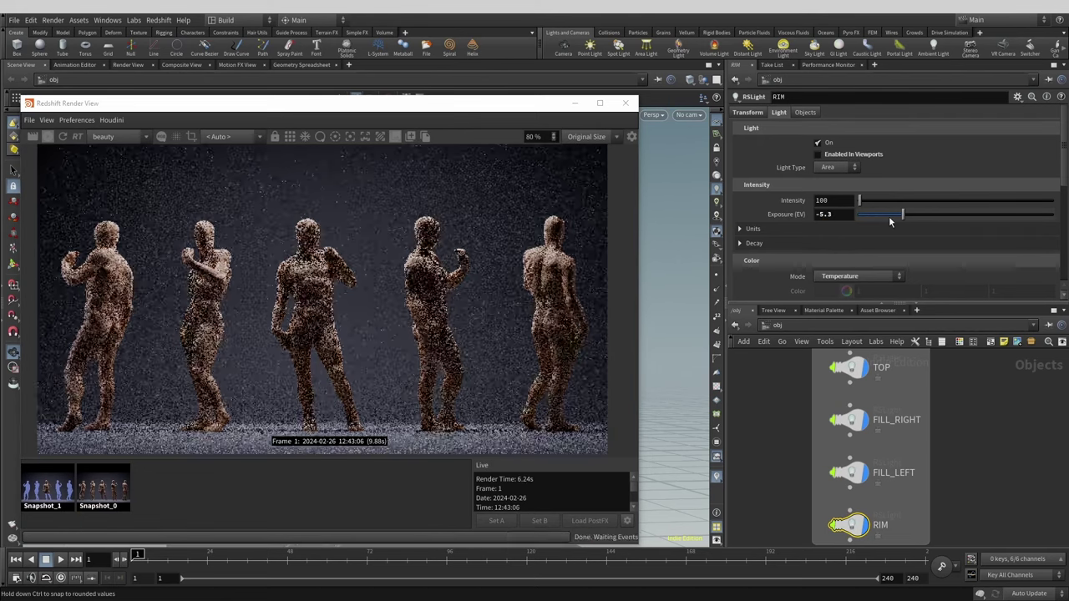
double_click(329, 105)
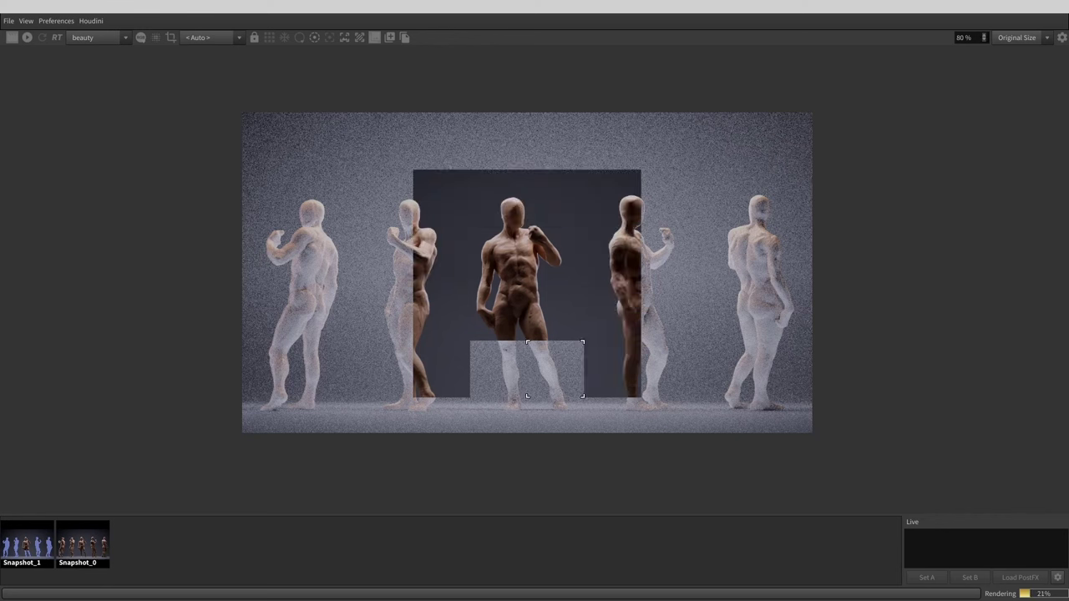